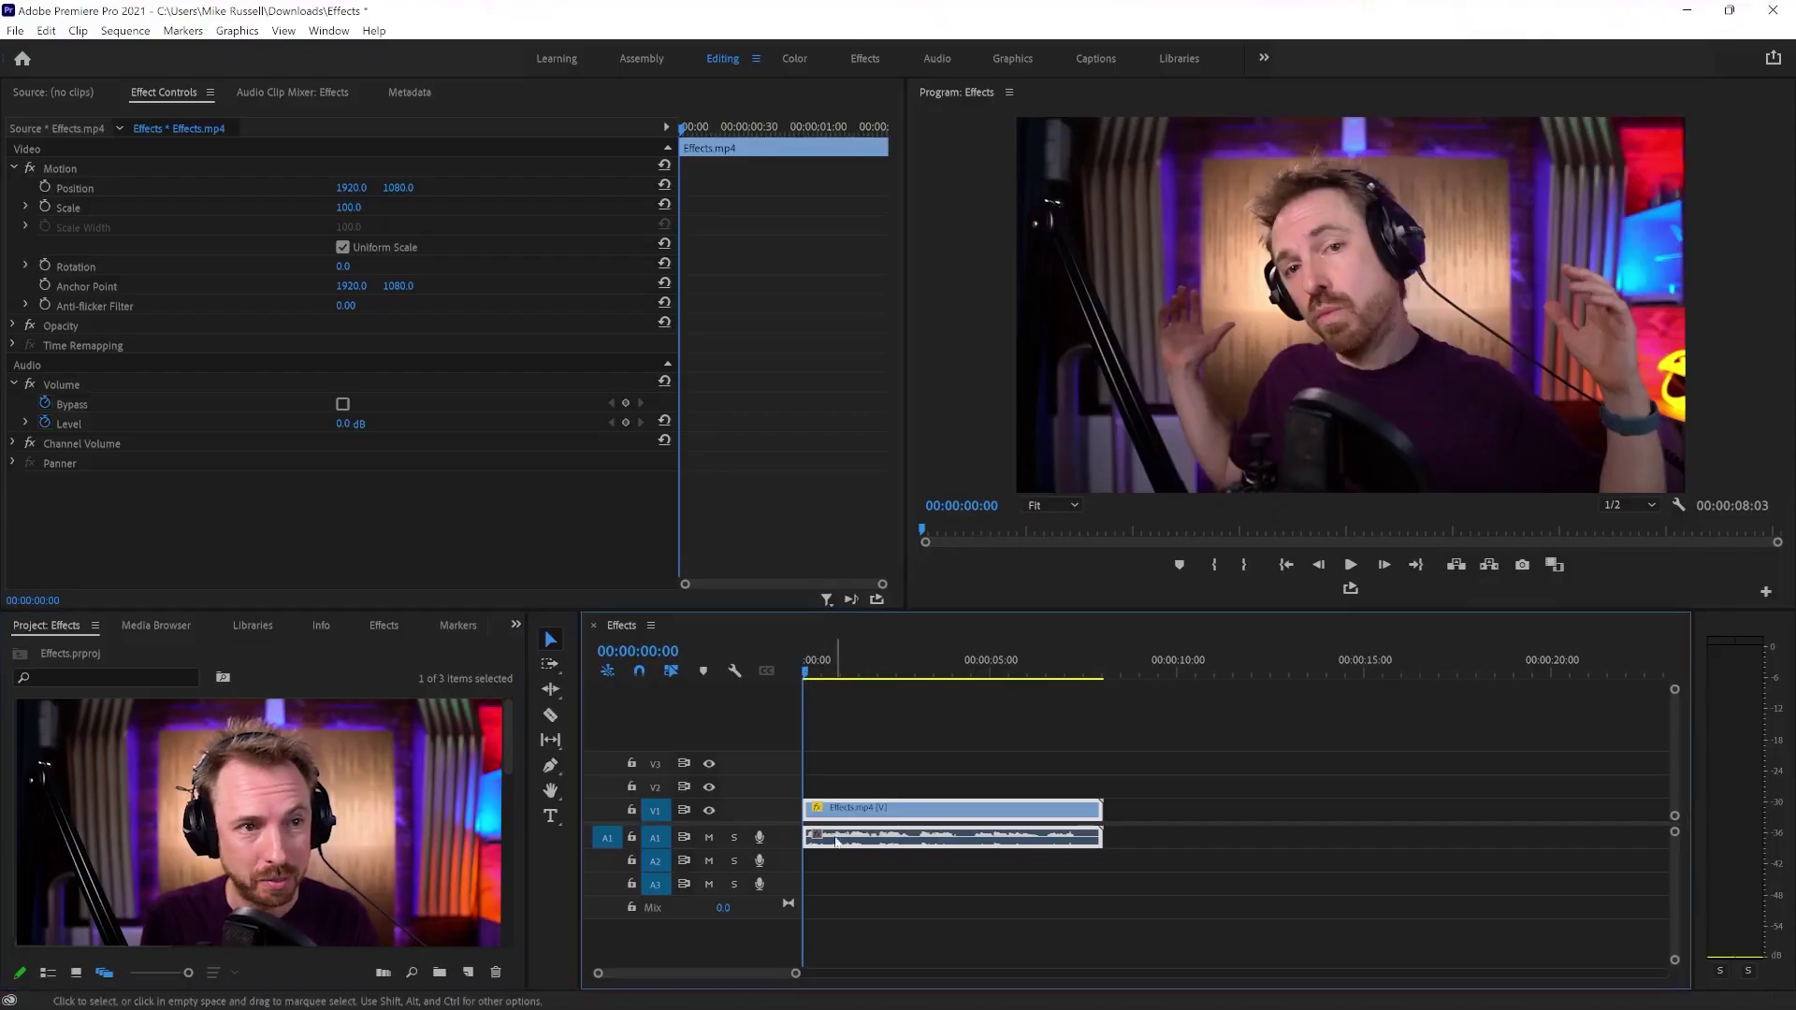
Step: Play and stop the Effects.mp4 clip, return to its start, then switch to the Audio workspace
key(space)
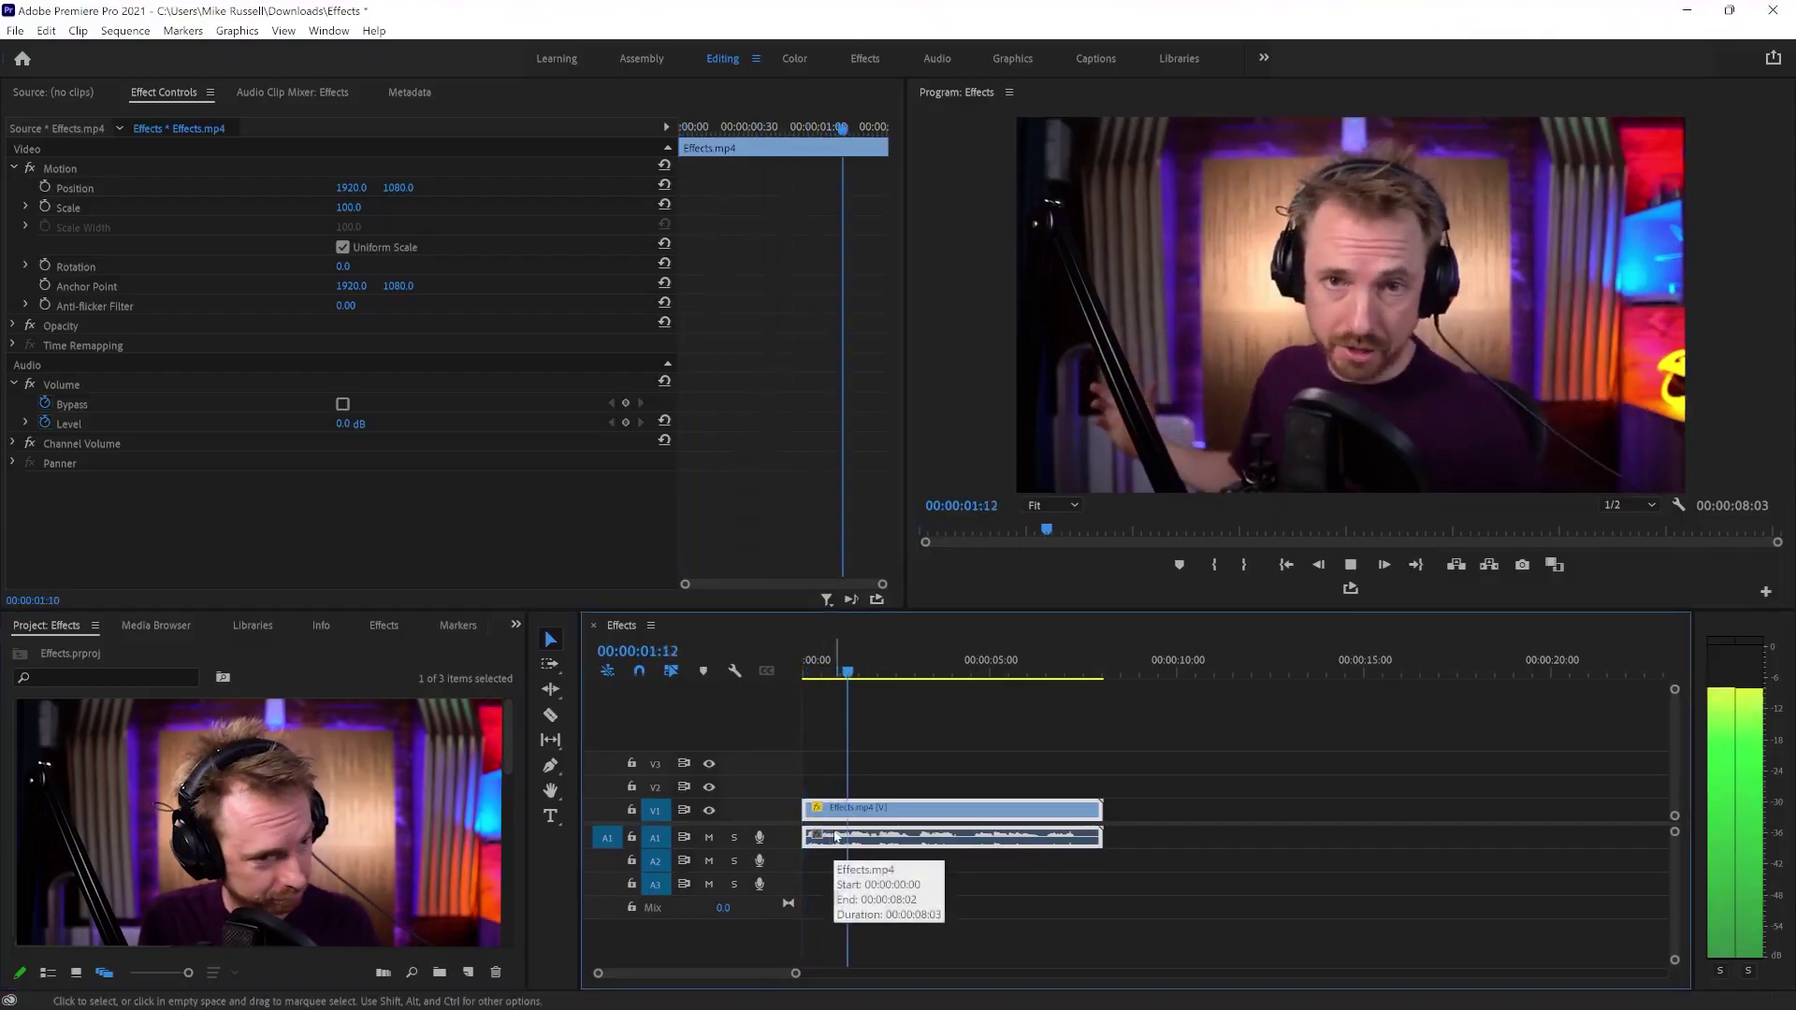
key(space)
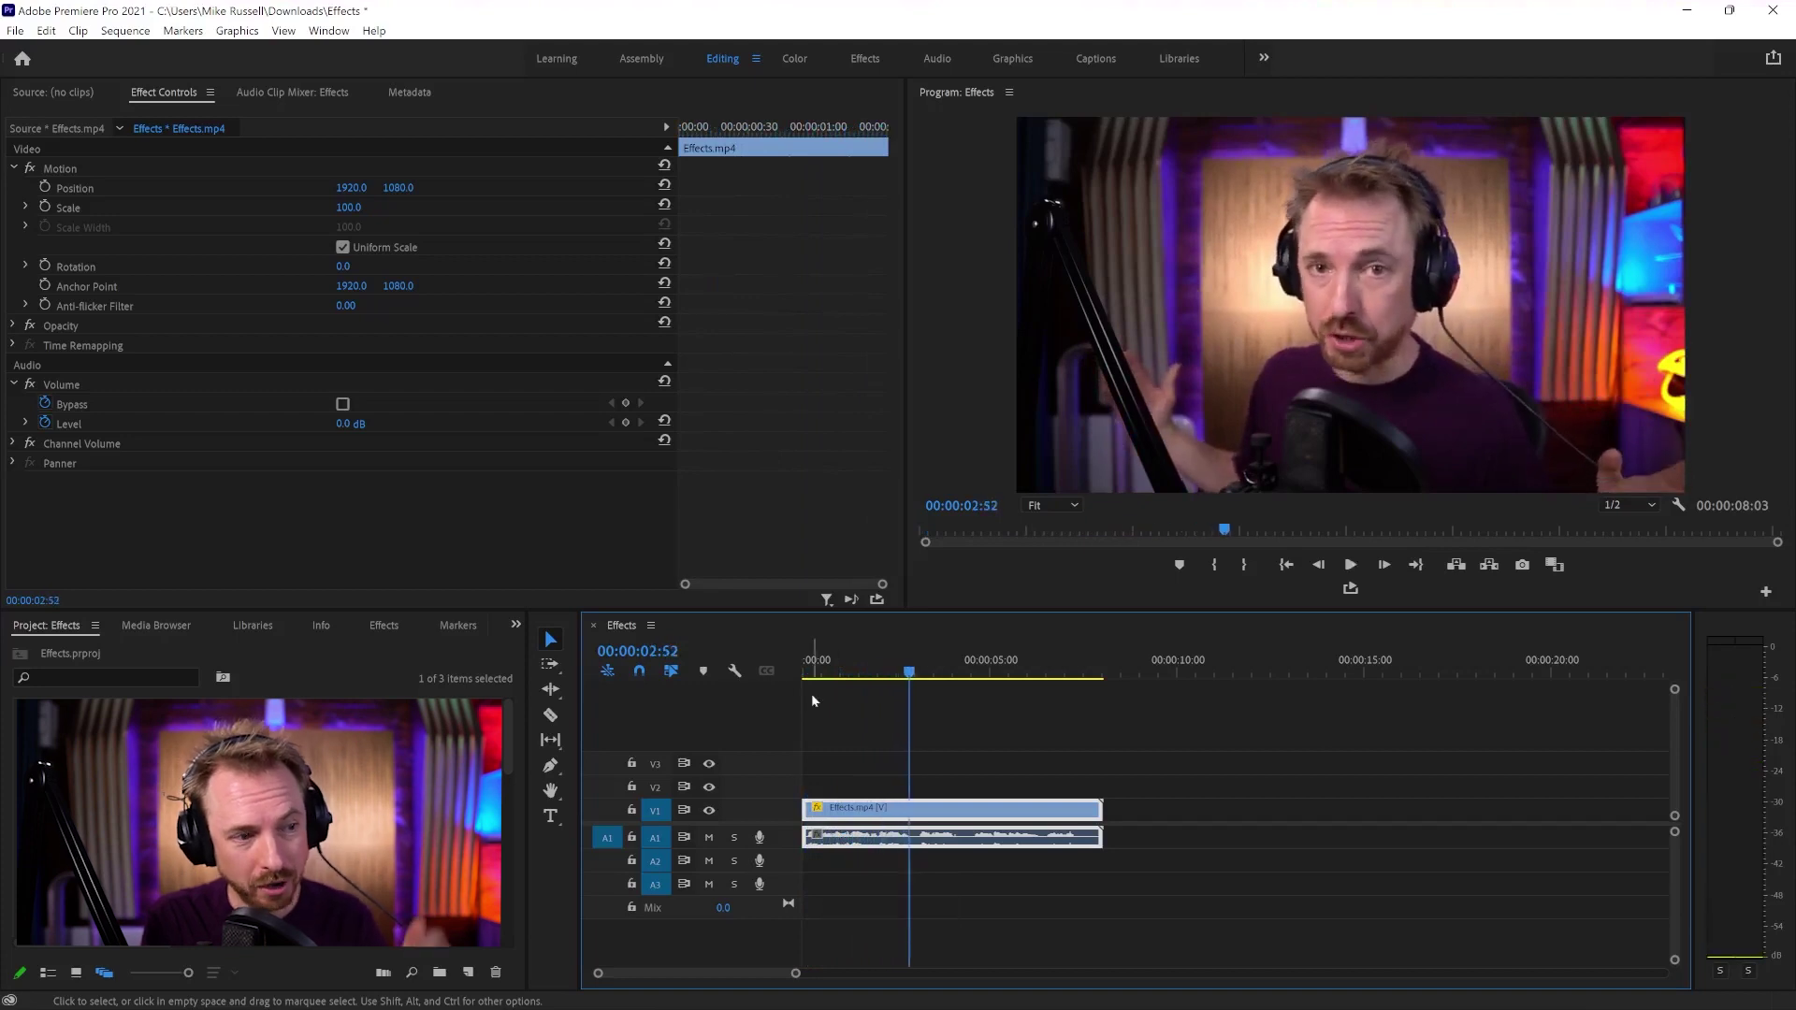
key(Home)
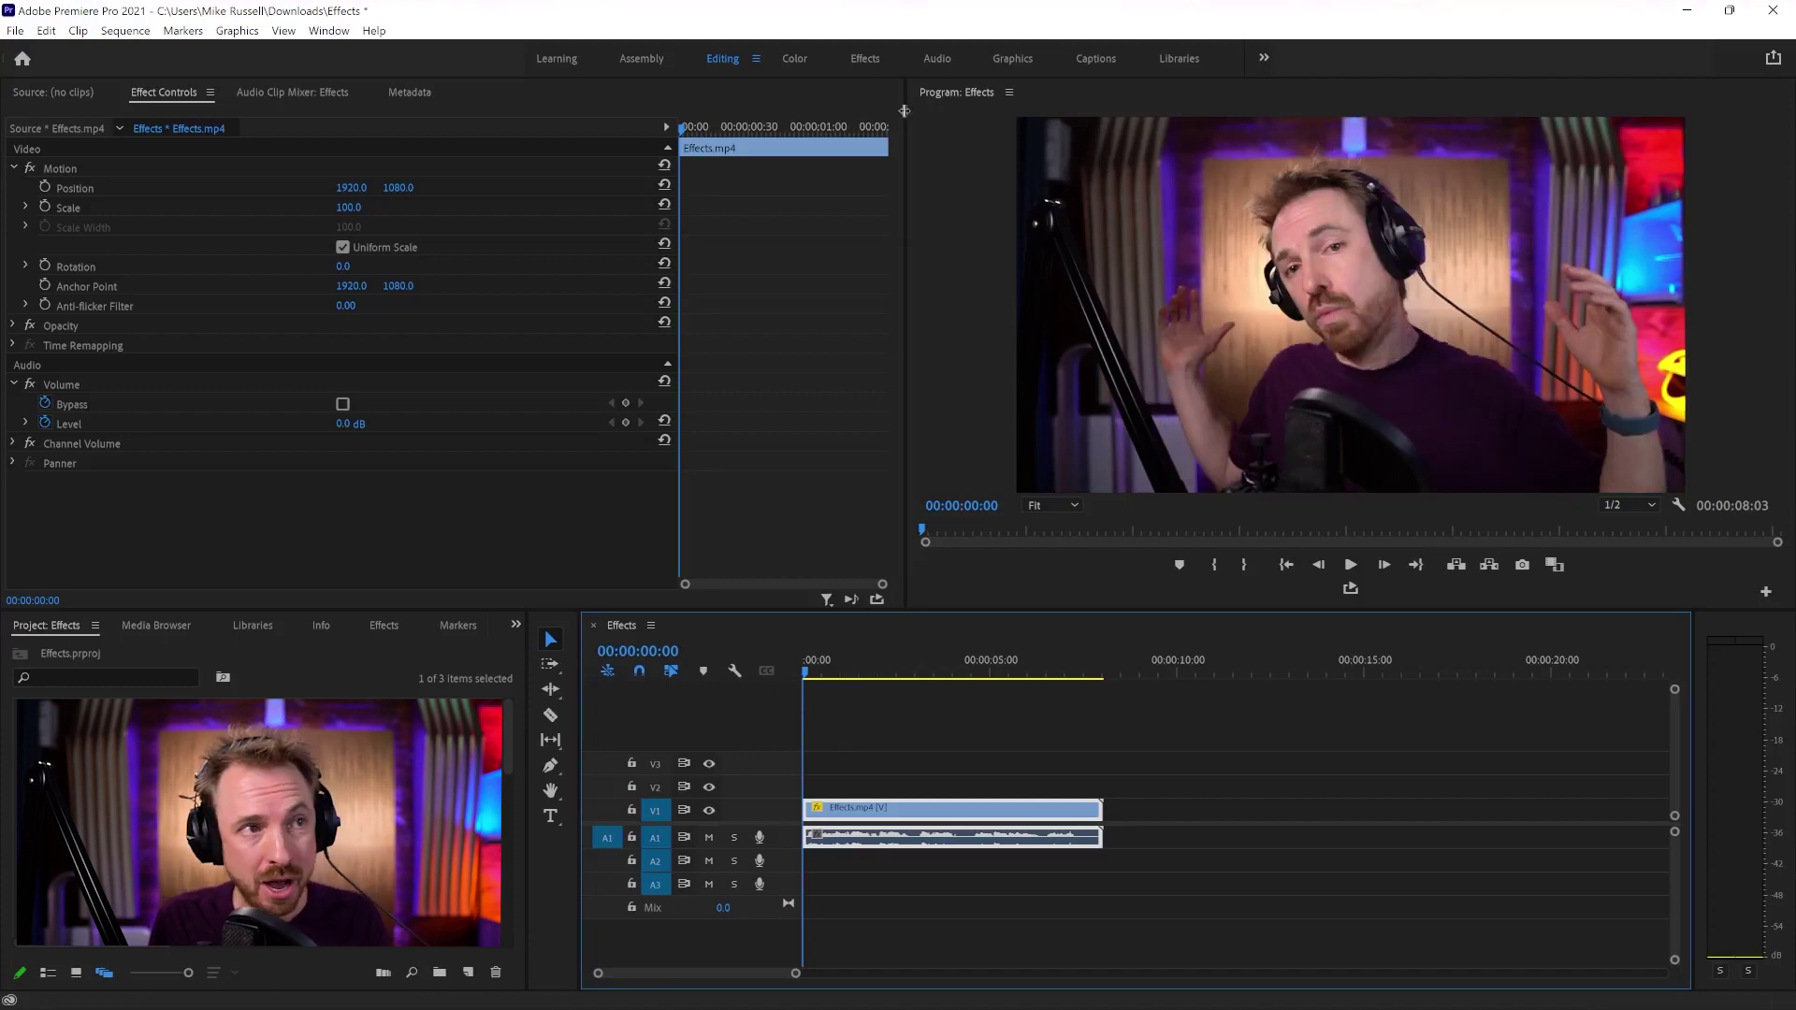
click(928, 58)
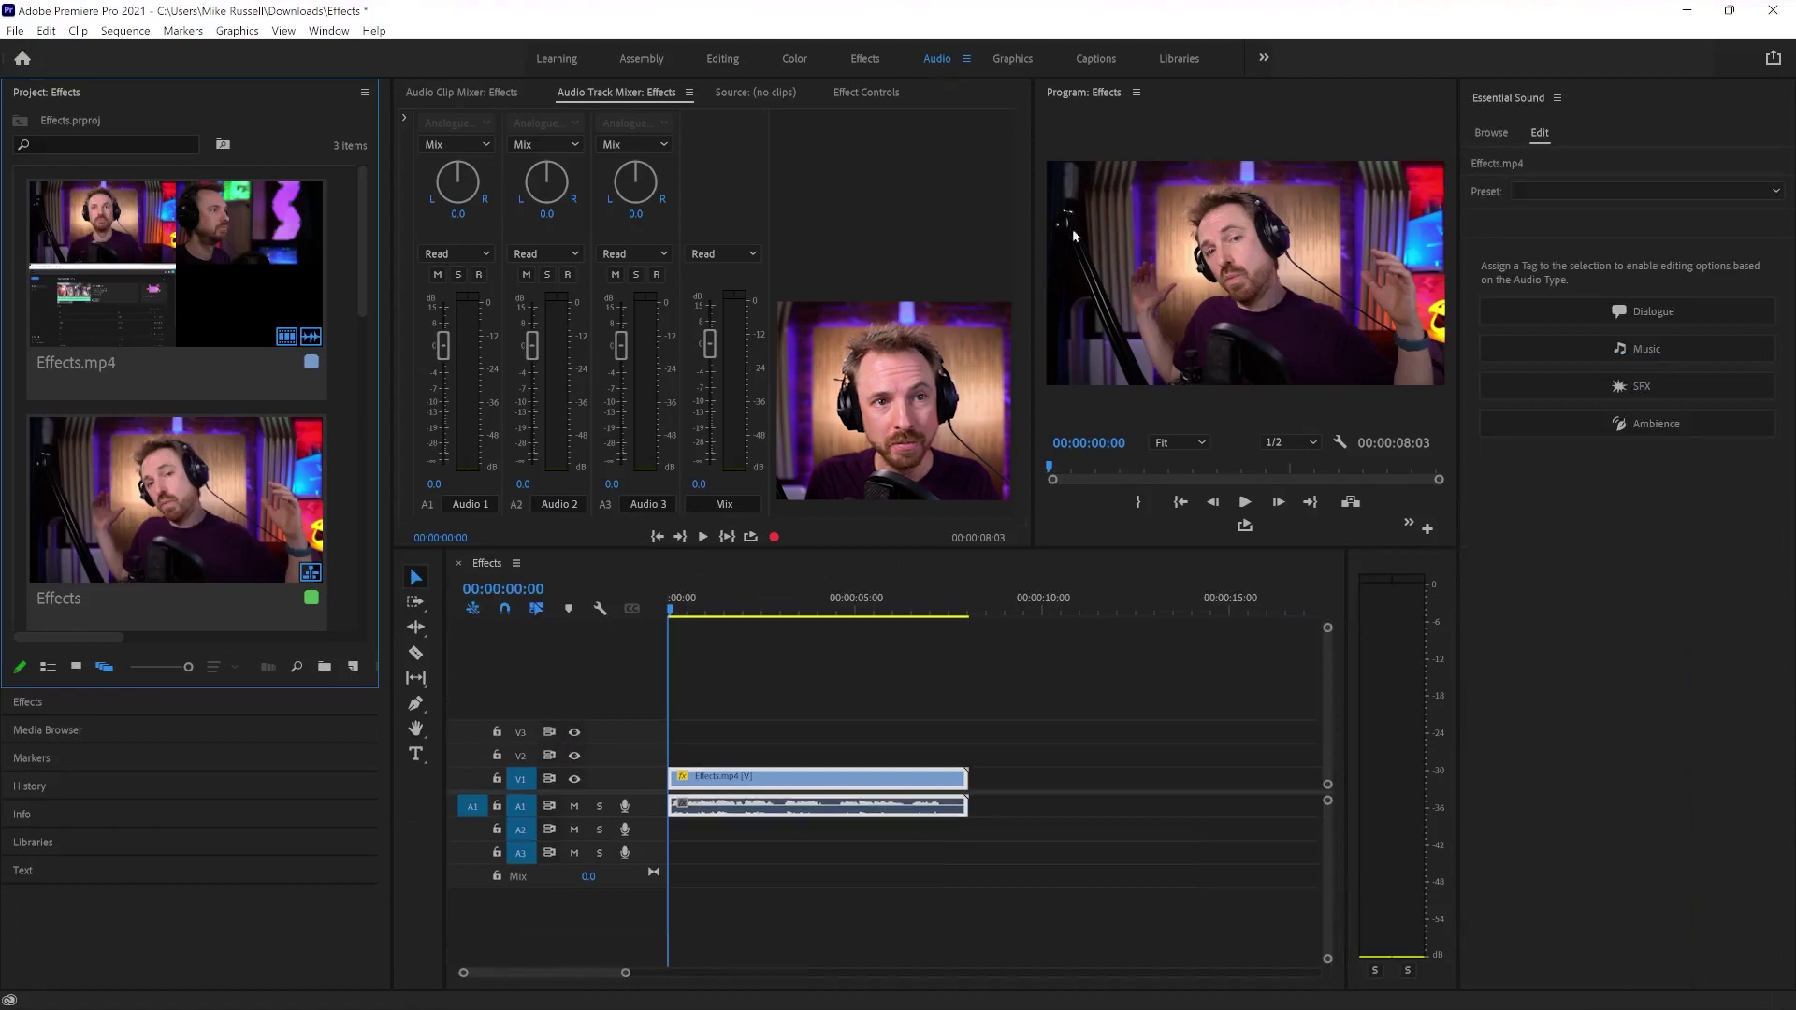
Step: Tag the clip as Dialogue and enable Reverb with the Church preset, then play it
click(1536, 316)
scroll(1558, 772, down, 5)
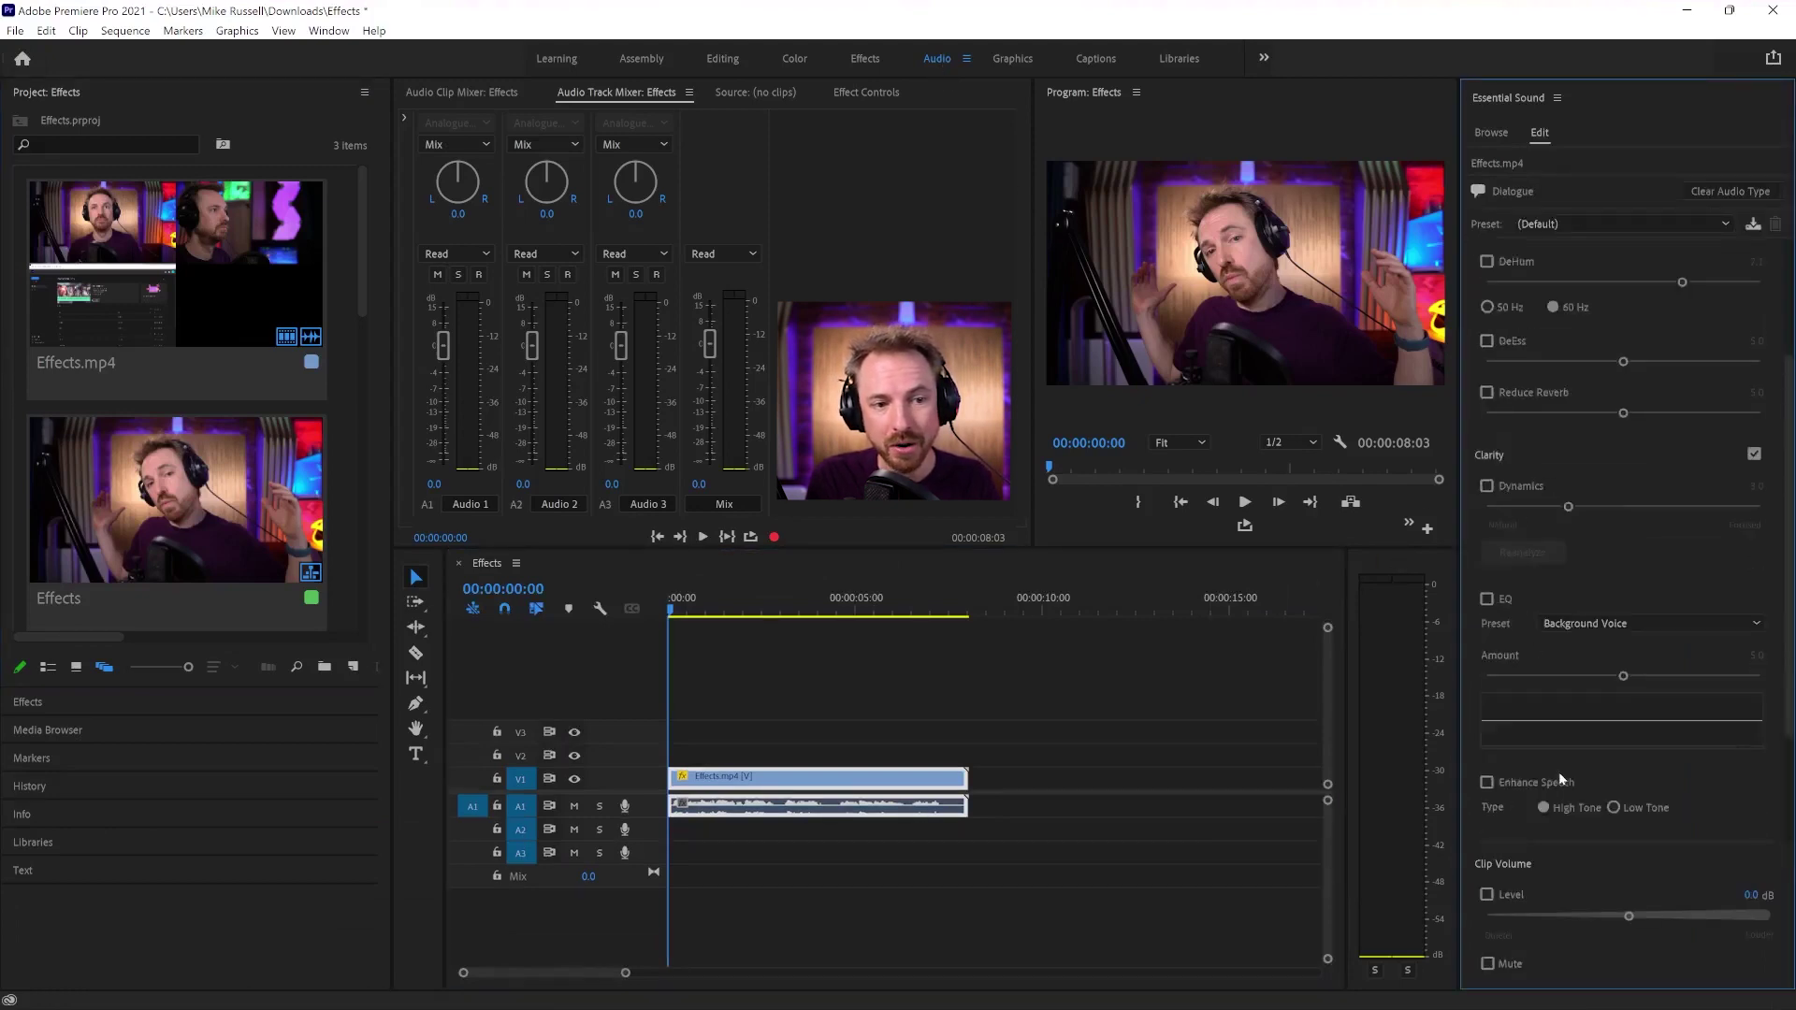
click(1486, 733)
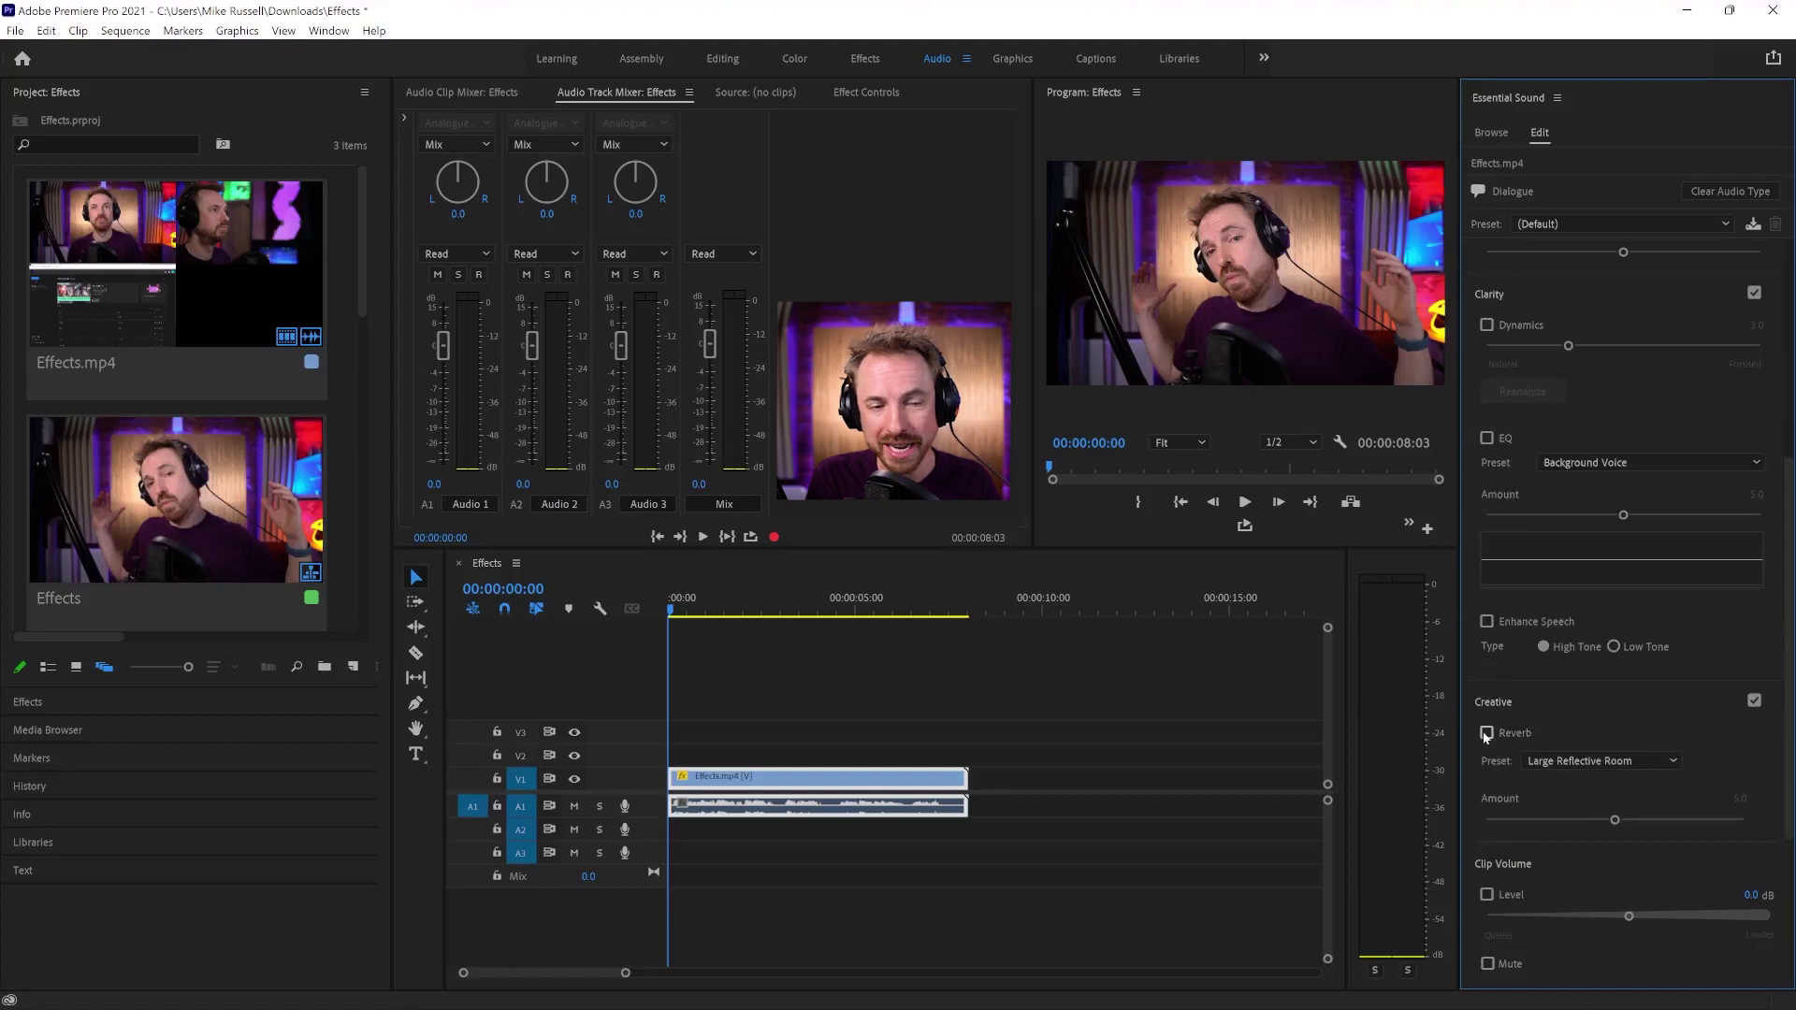
click(1543, 763)
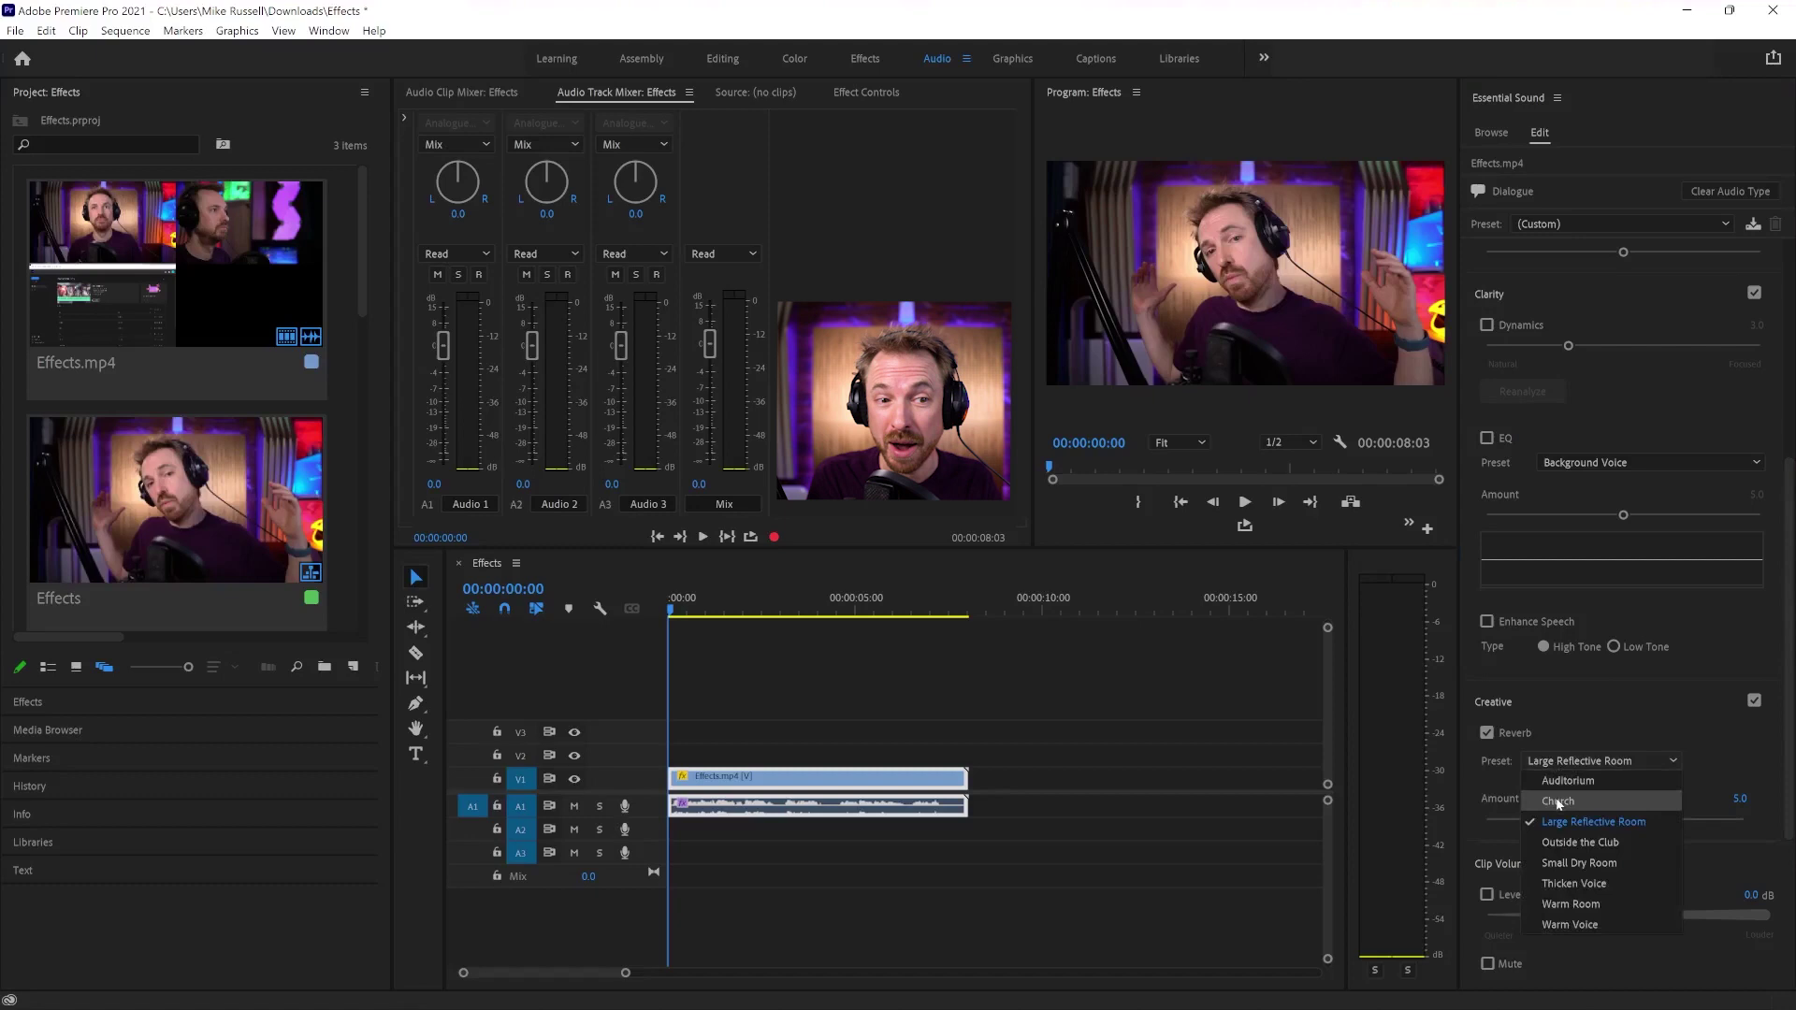
click(1557, 801)
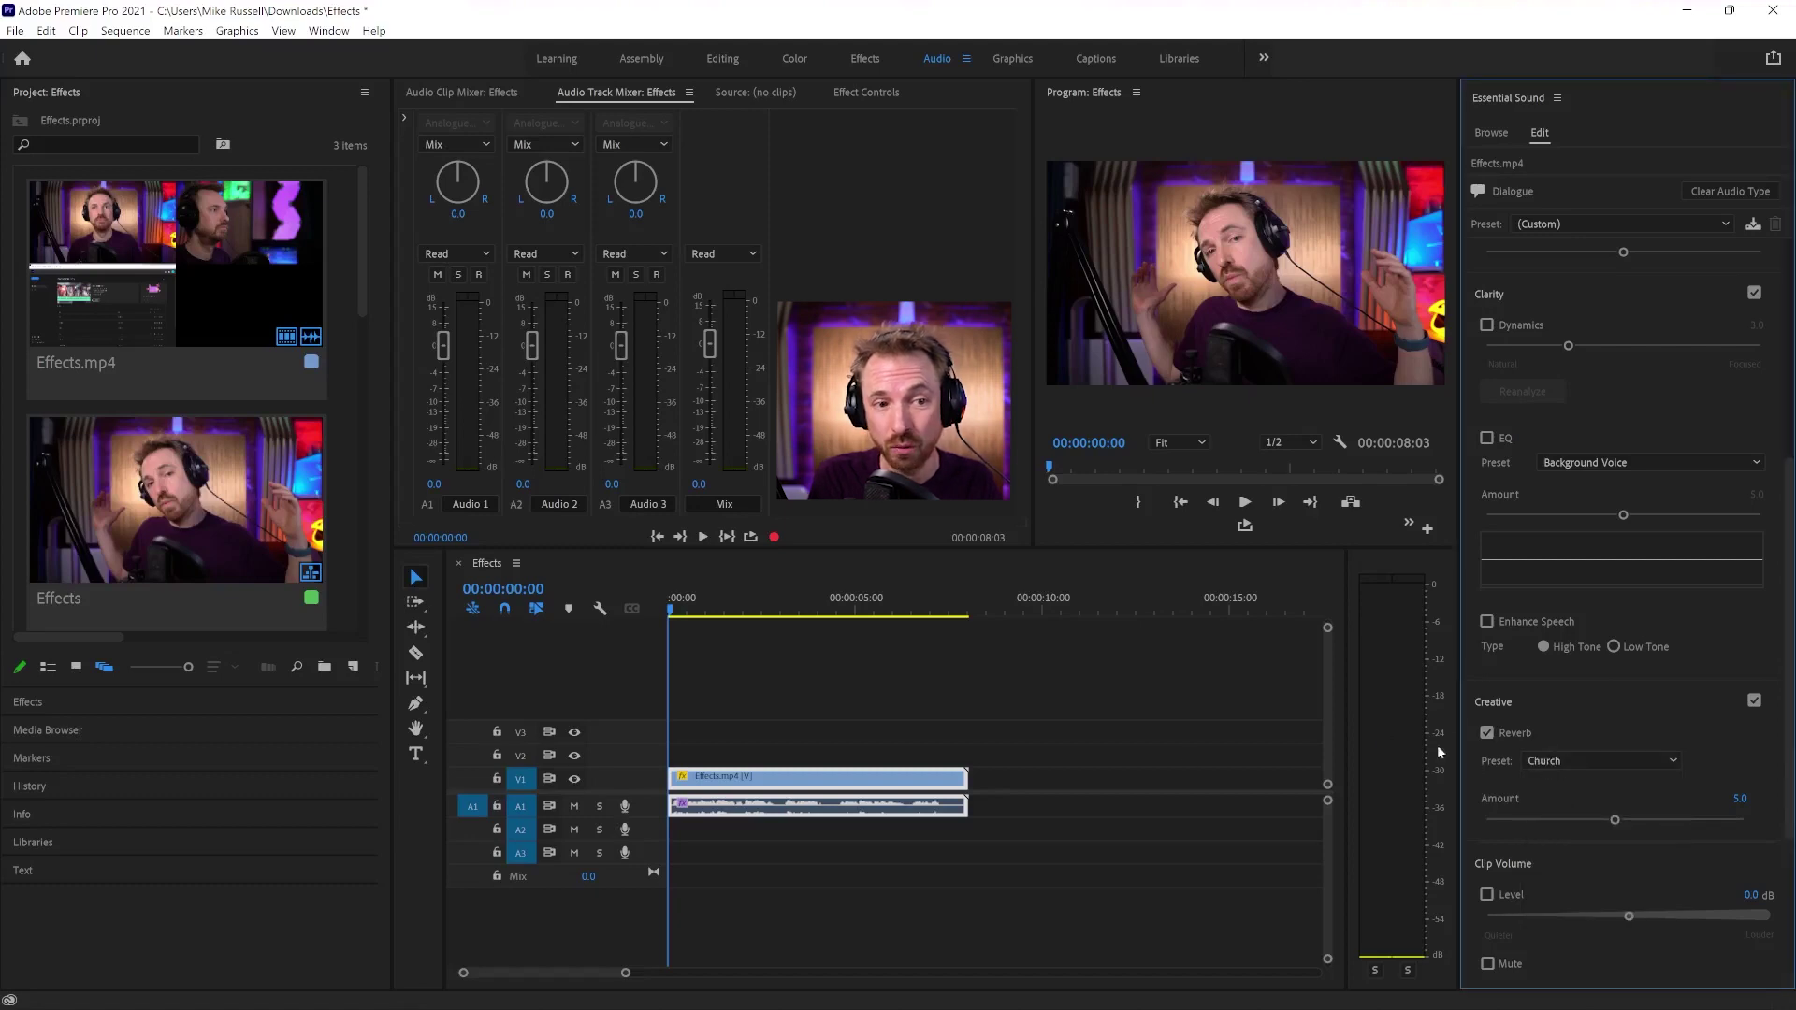
key(space)
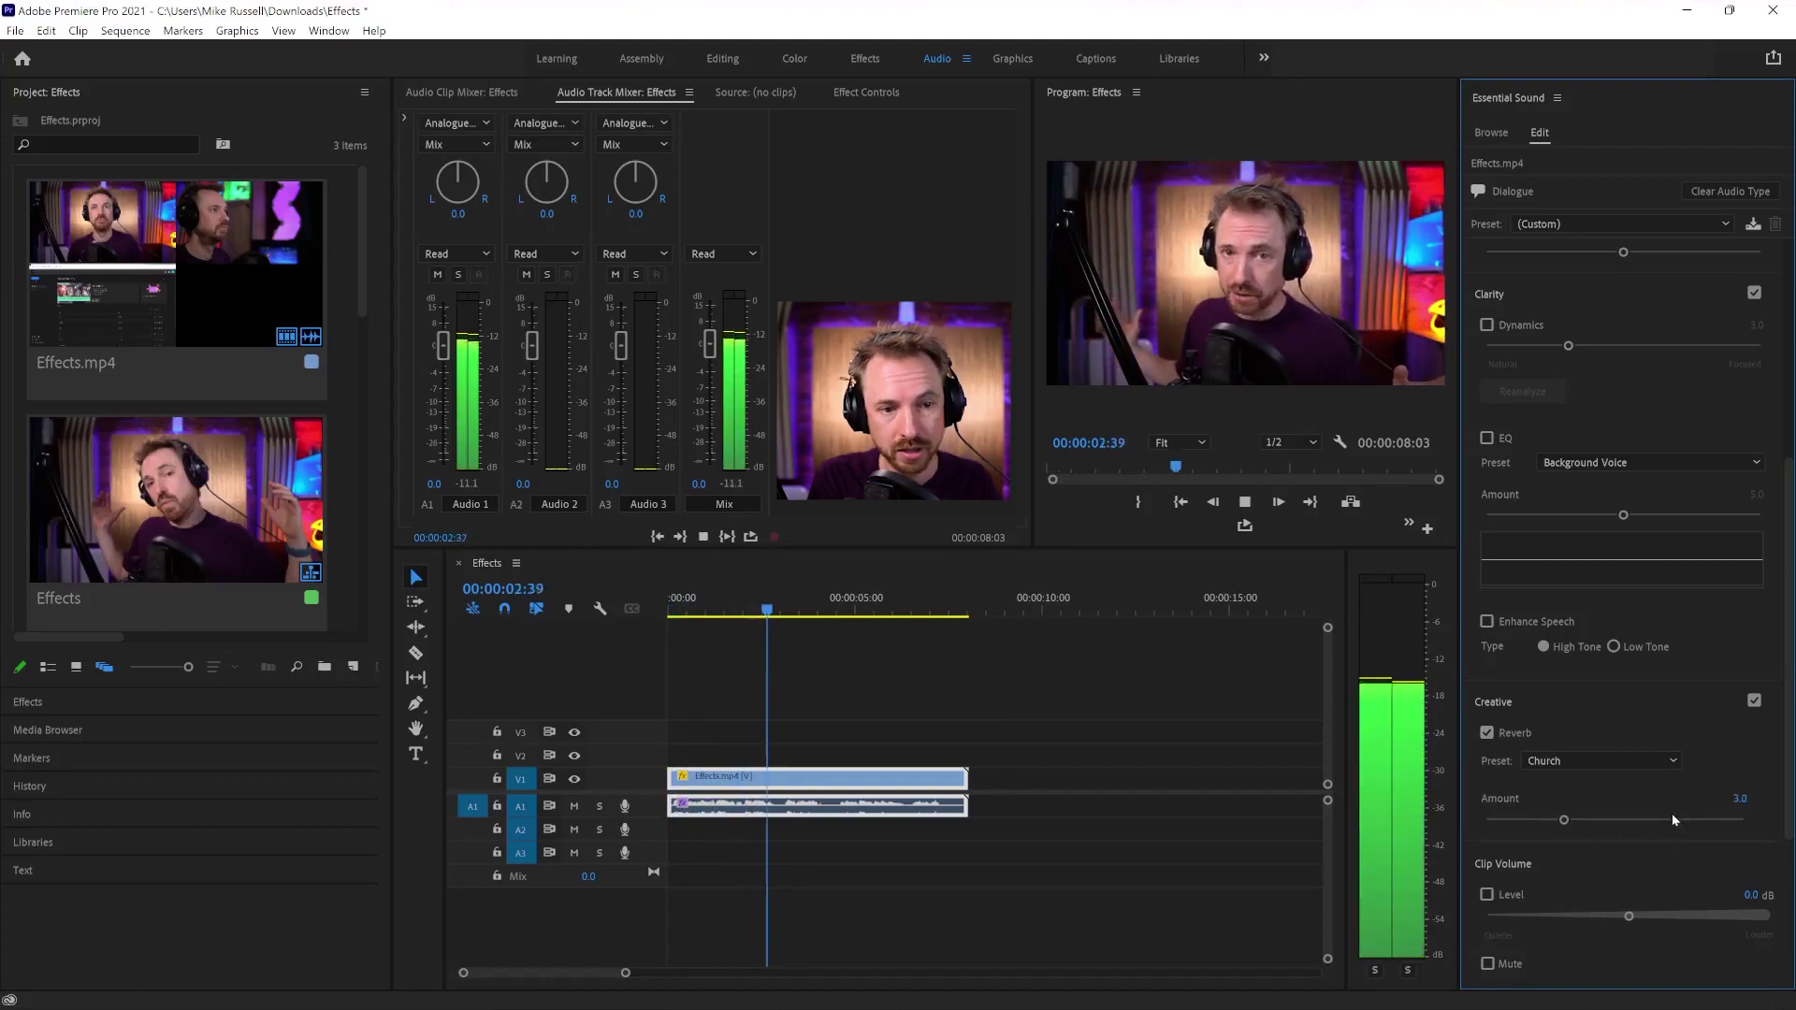
Step: Try a reverb amount of 10.0, then lower it to 2.0 while previewing
drag(1708, 819, 1767, 816)
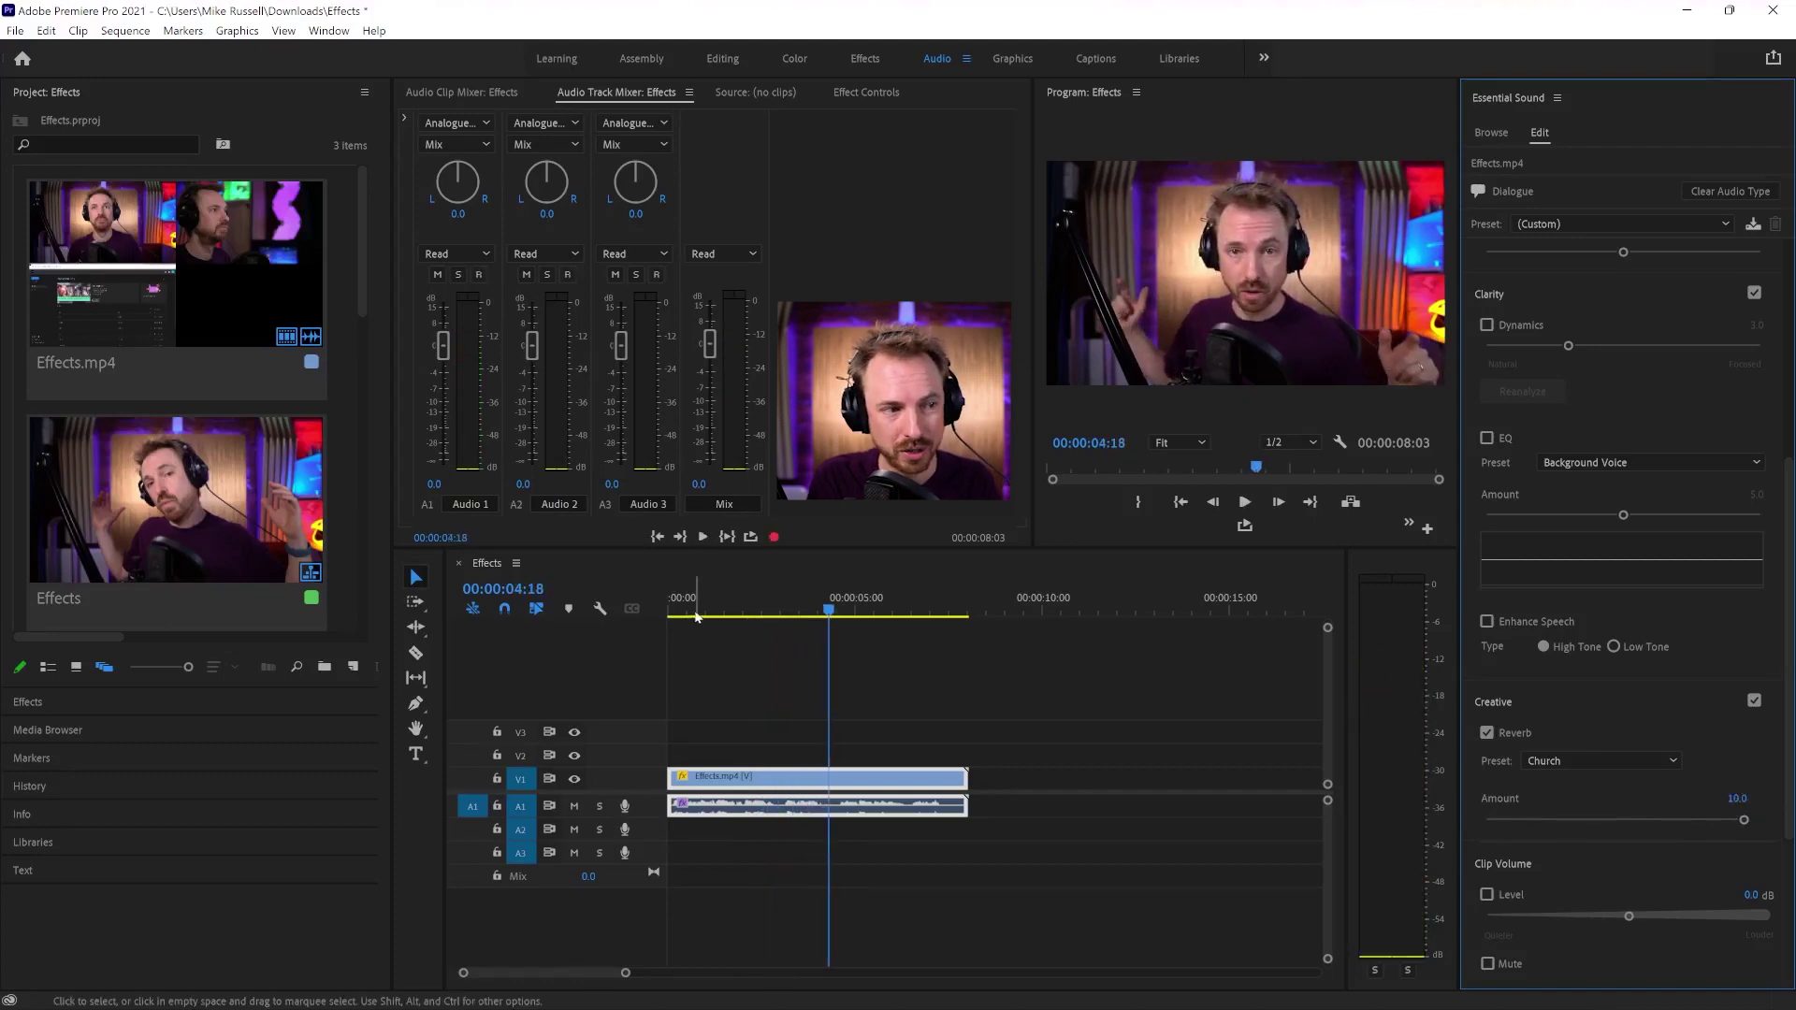
click(1002, 748)
key(Home)
drag(1583, 819, 1518, 821)
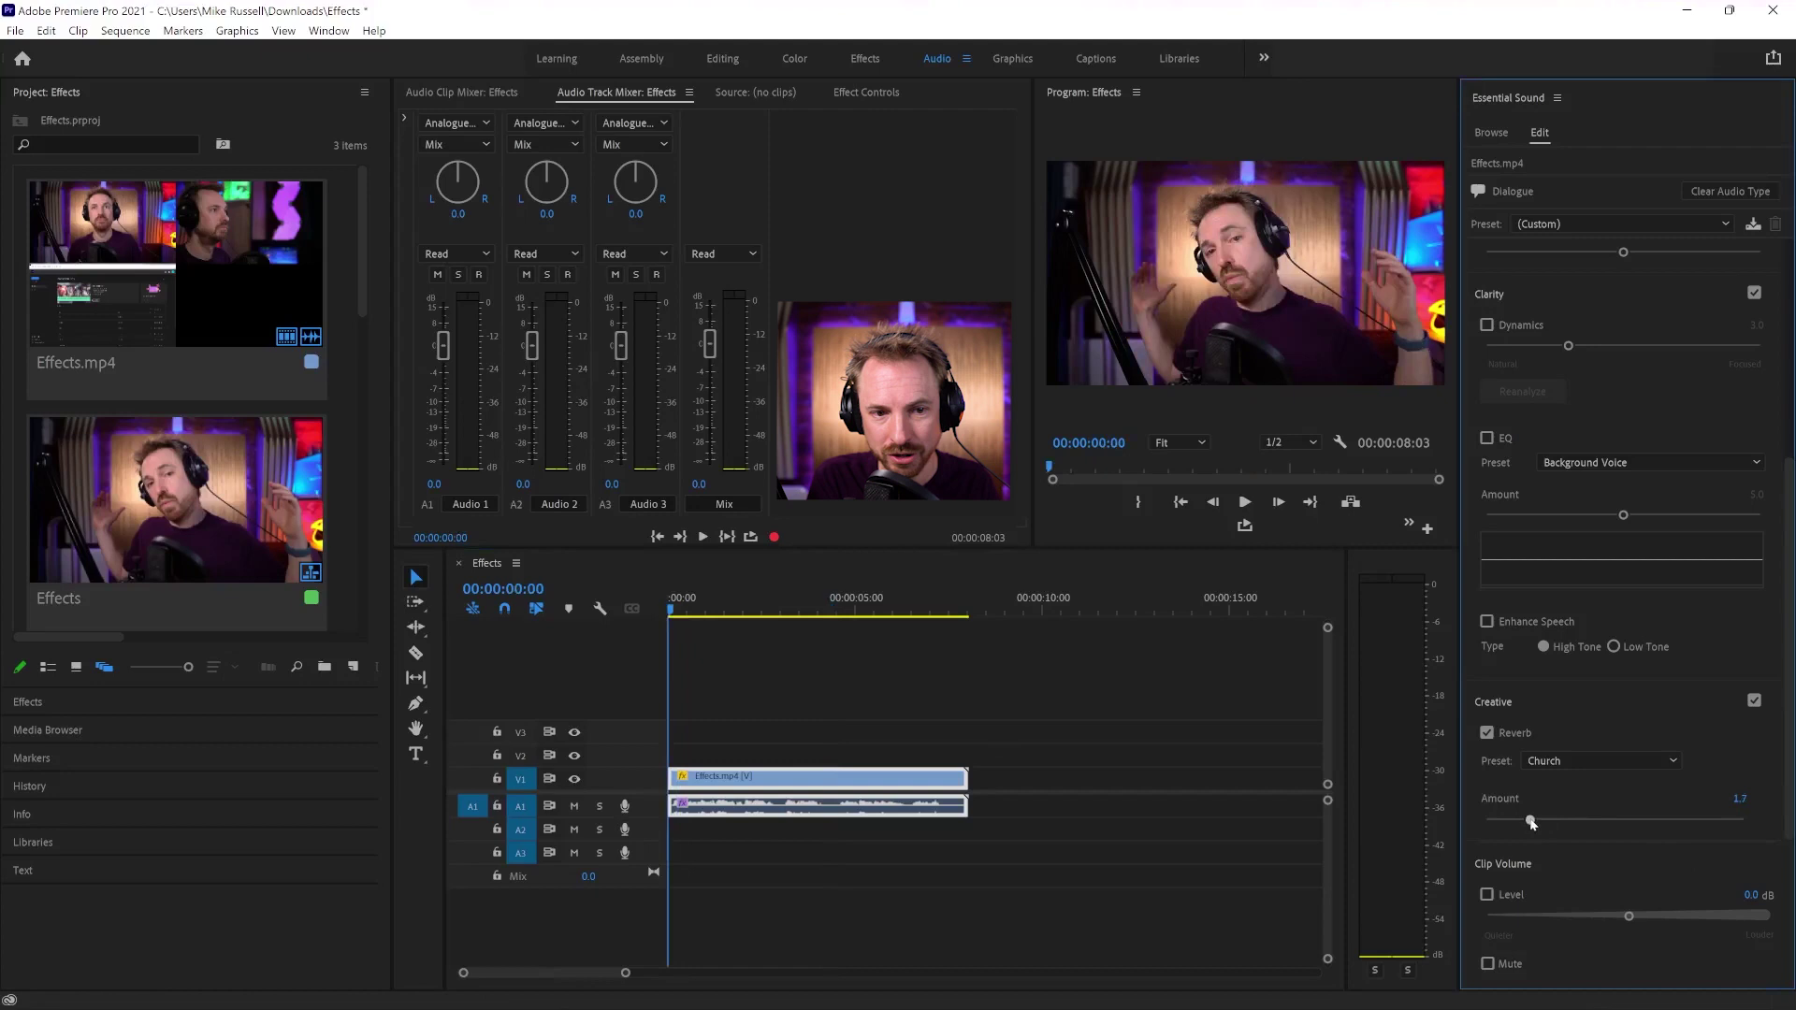
key(space)
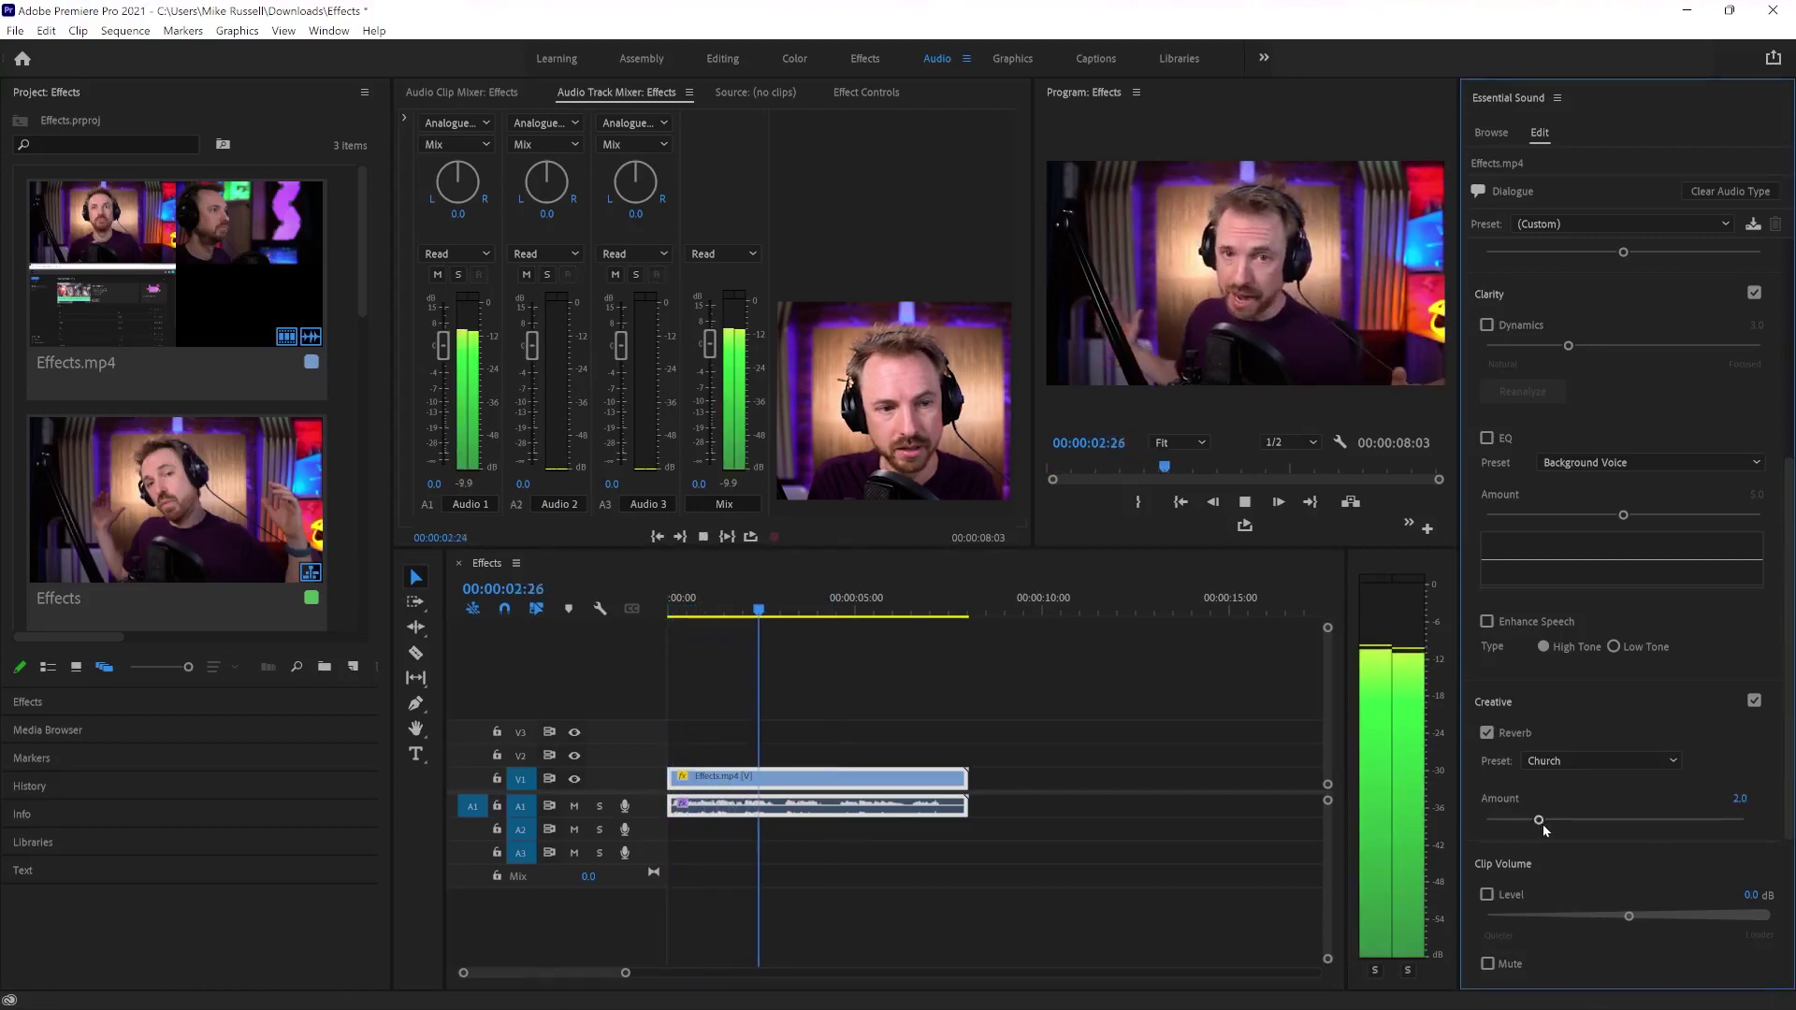
key(space)
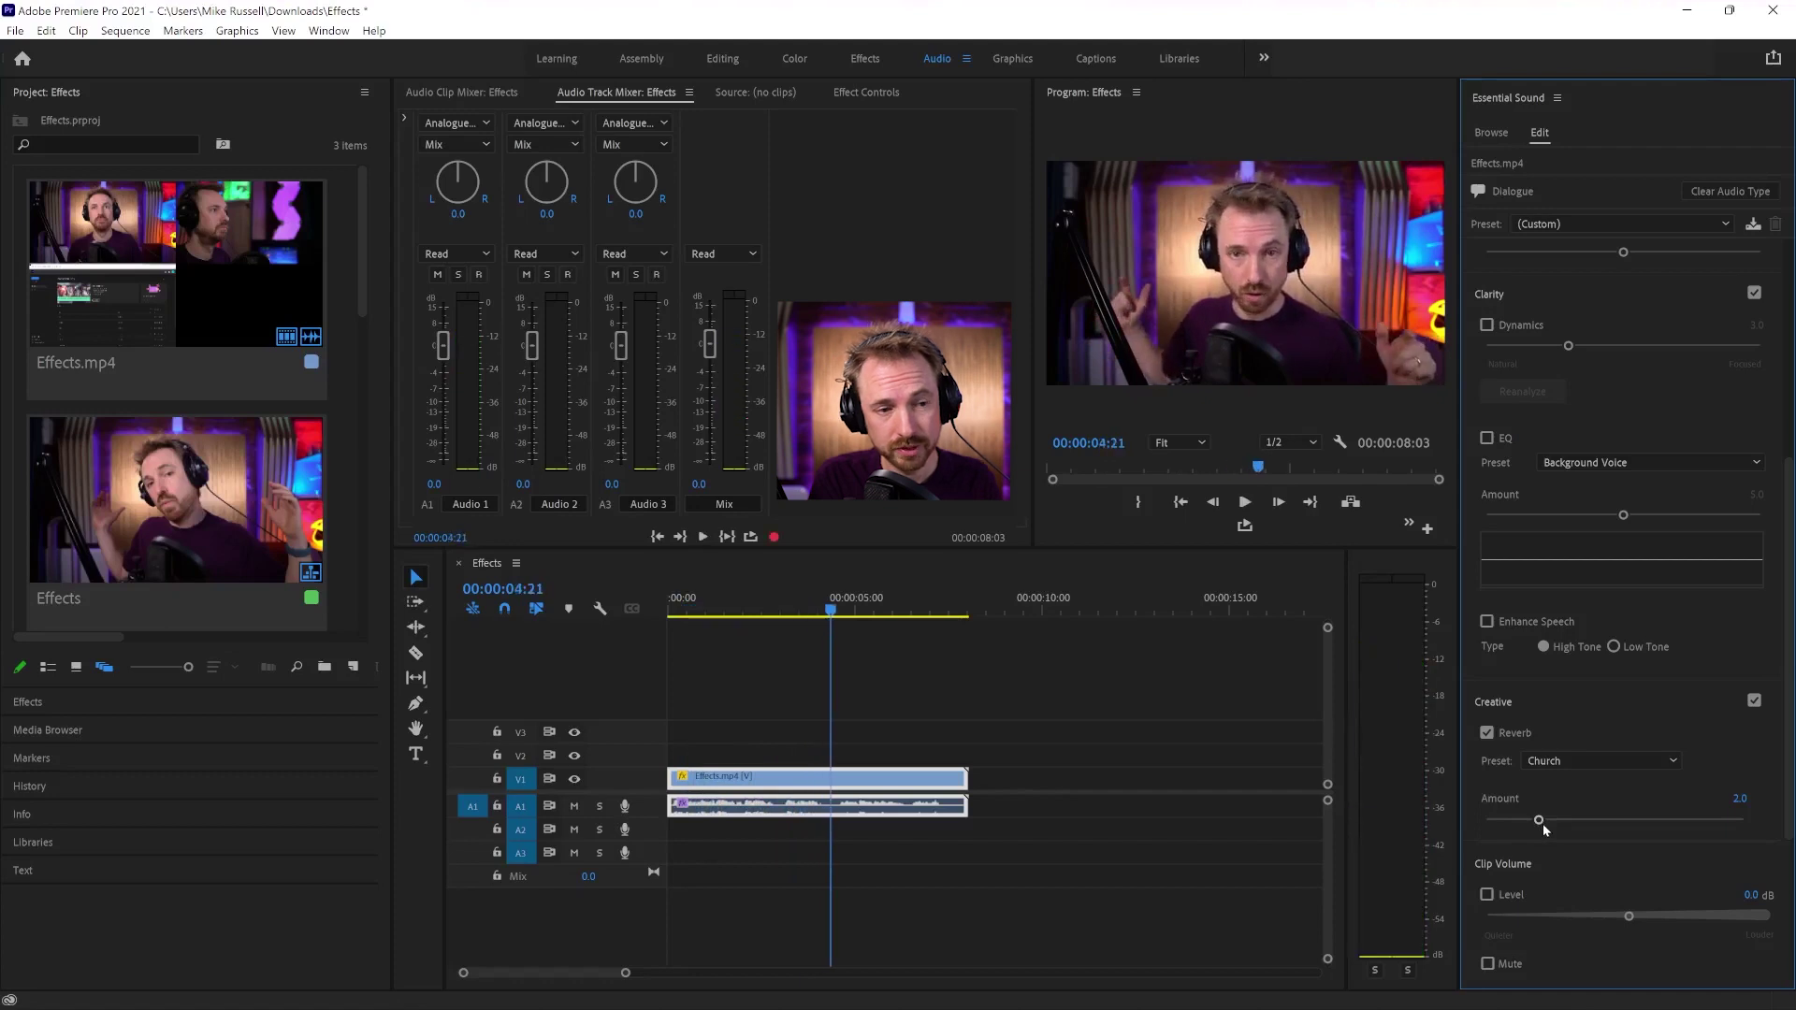
key(space)
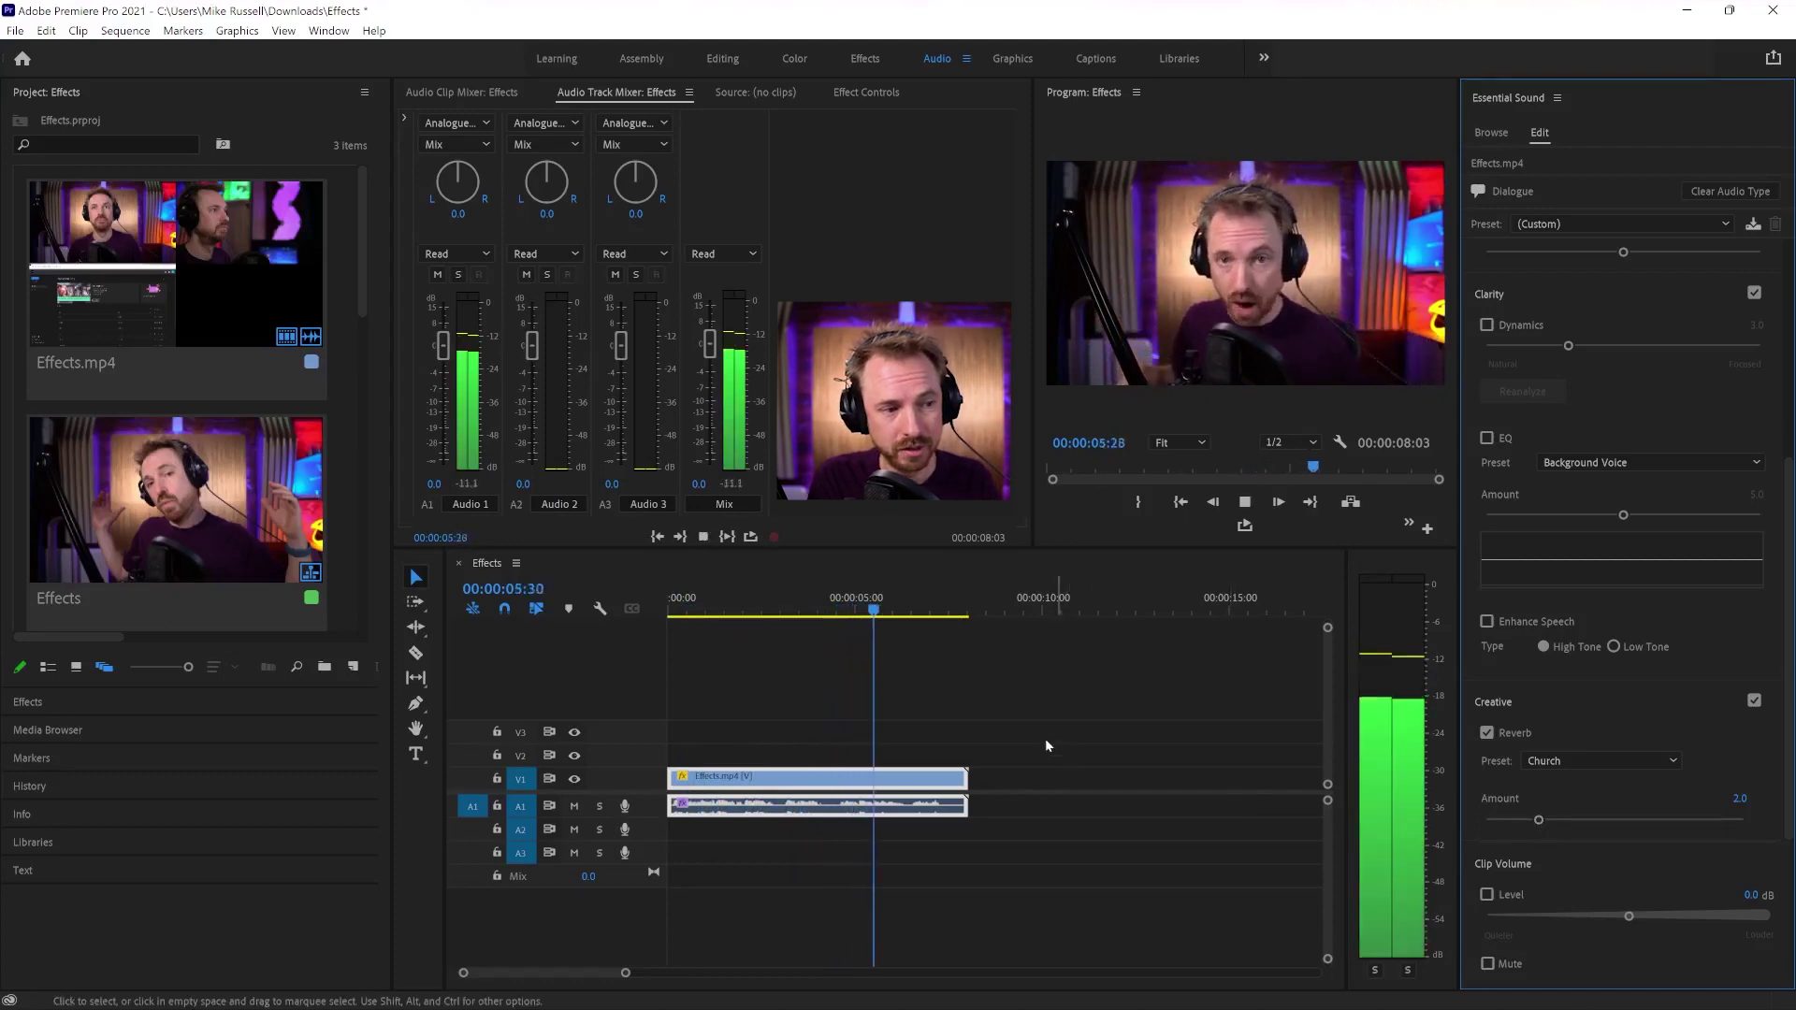
Step: Split the dialogue clip at 00:00:04:21 and select the second half
key(space)
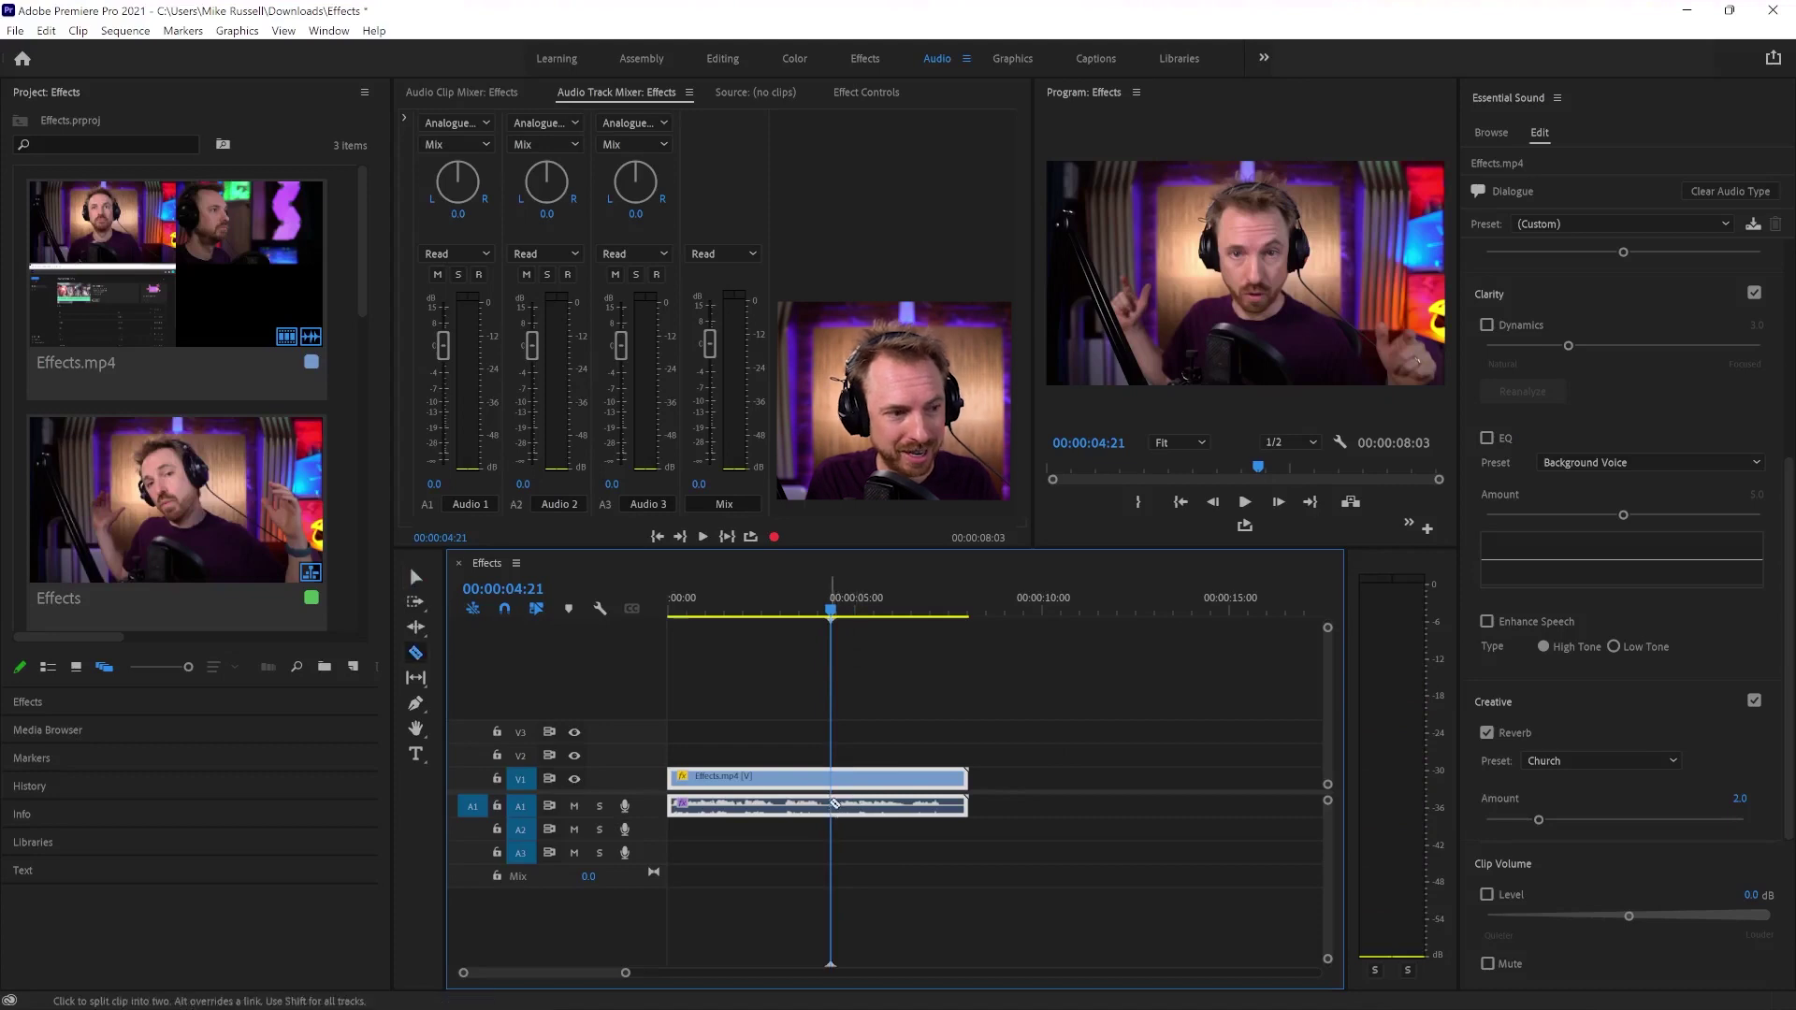
click(834, 804)
key(v)
click(872, 812)
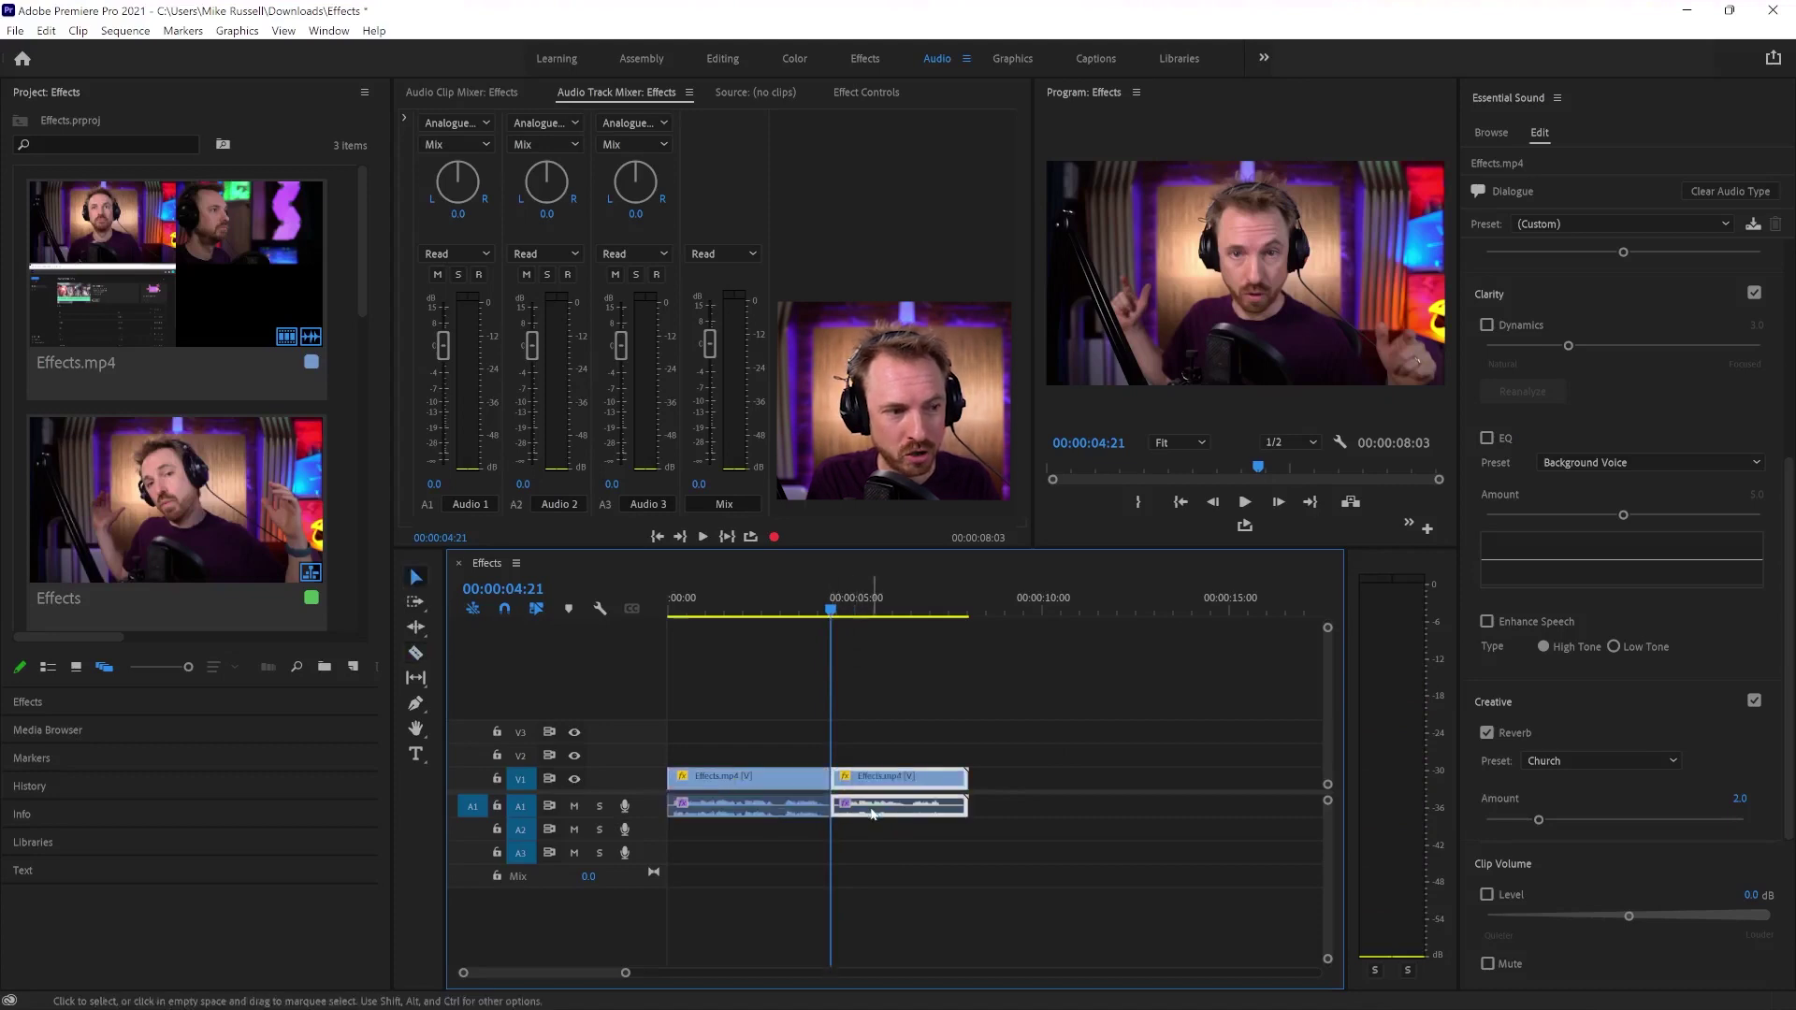
Step: Give the second half the Locked in the Trunk EQ preset with amount 7.0
click(1497, 438)
click(1595, 462)
click(1601, 521)
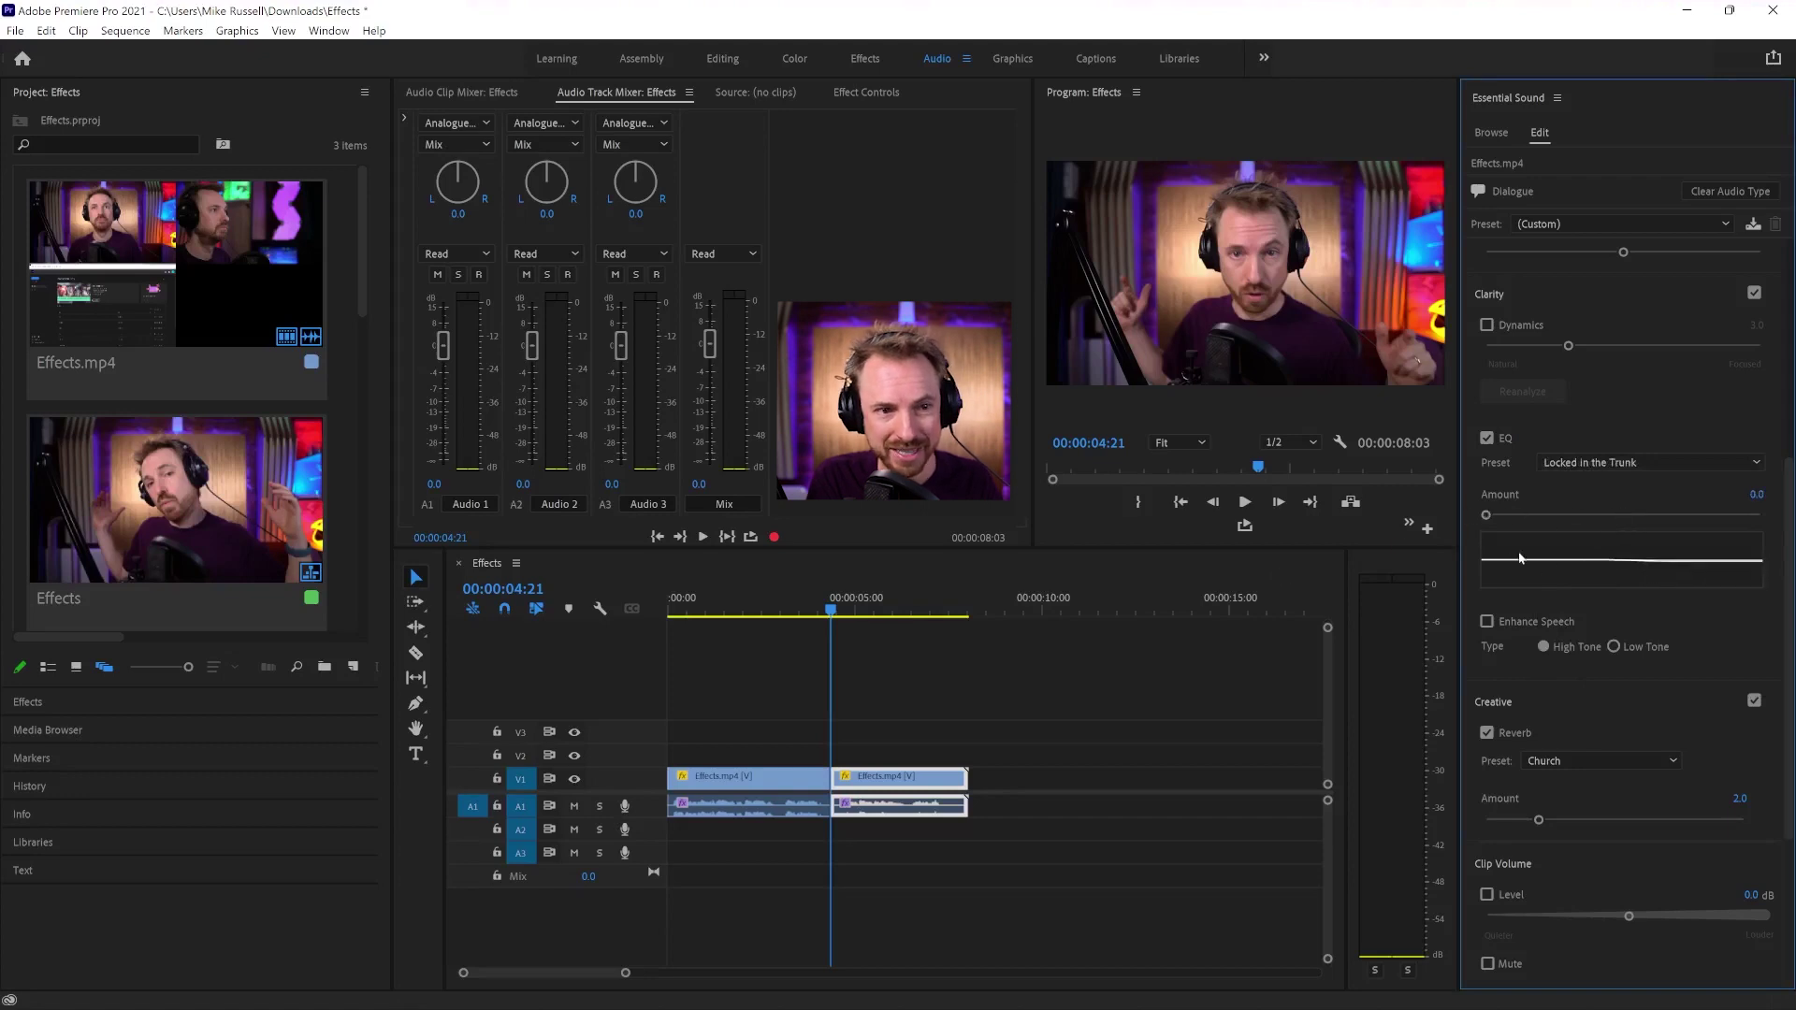
key(space)
drag(1485, 515, 1670, 520)
key(space)
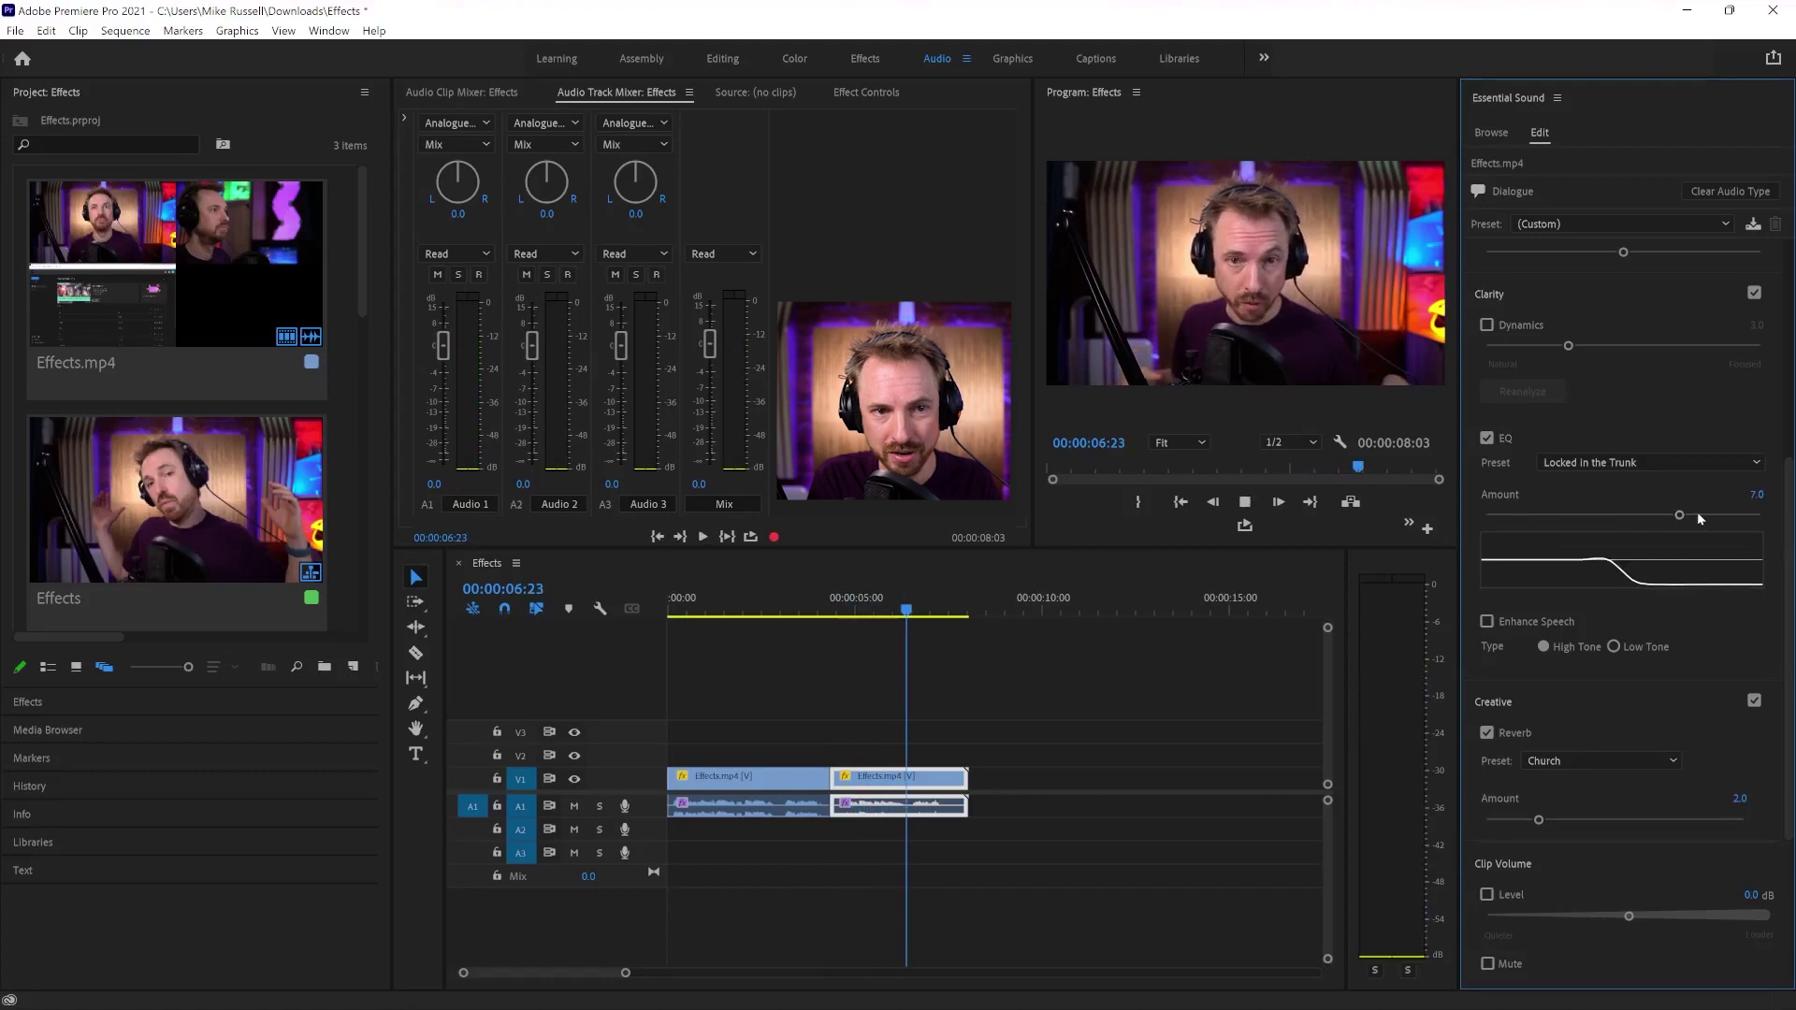
Step: Preview the EQ'd section from just after the split point
key(space)
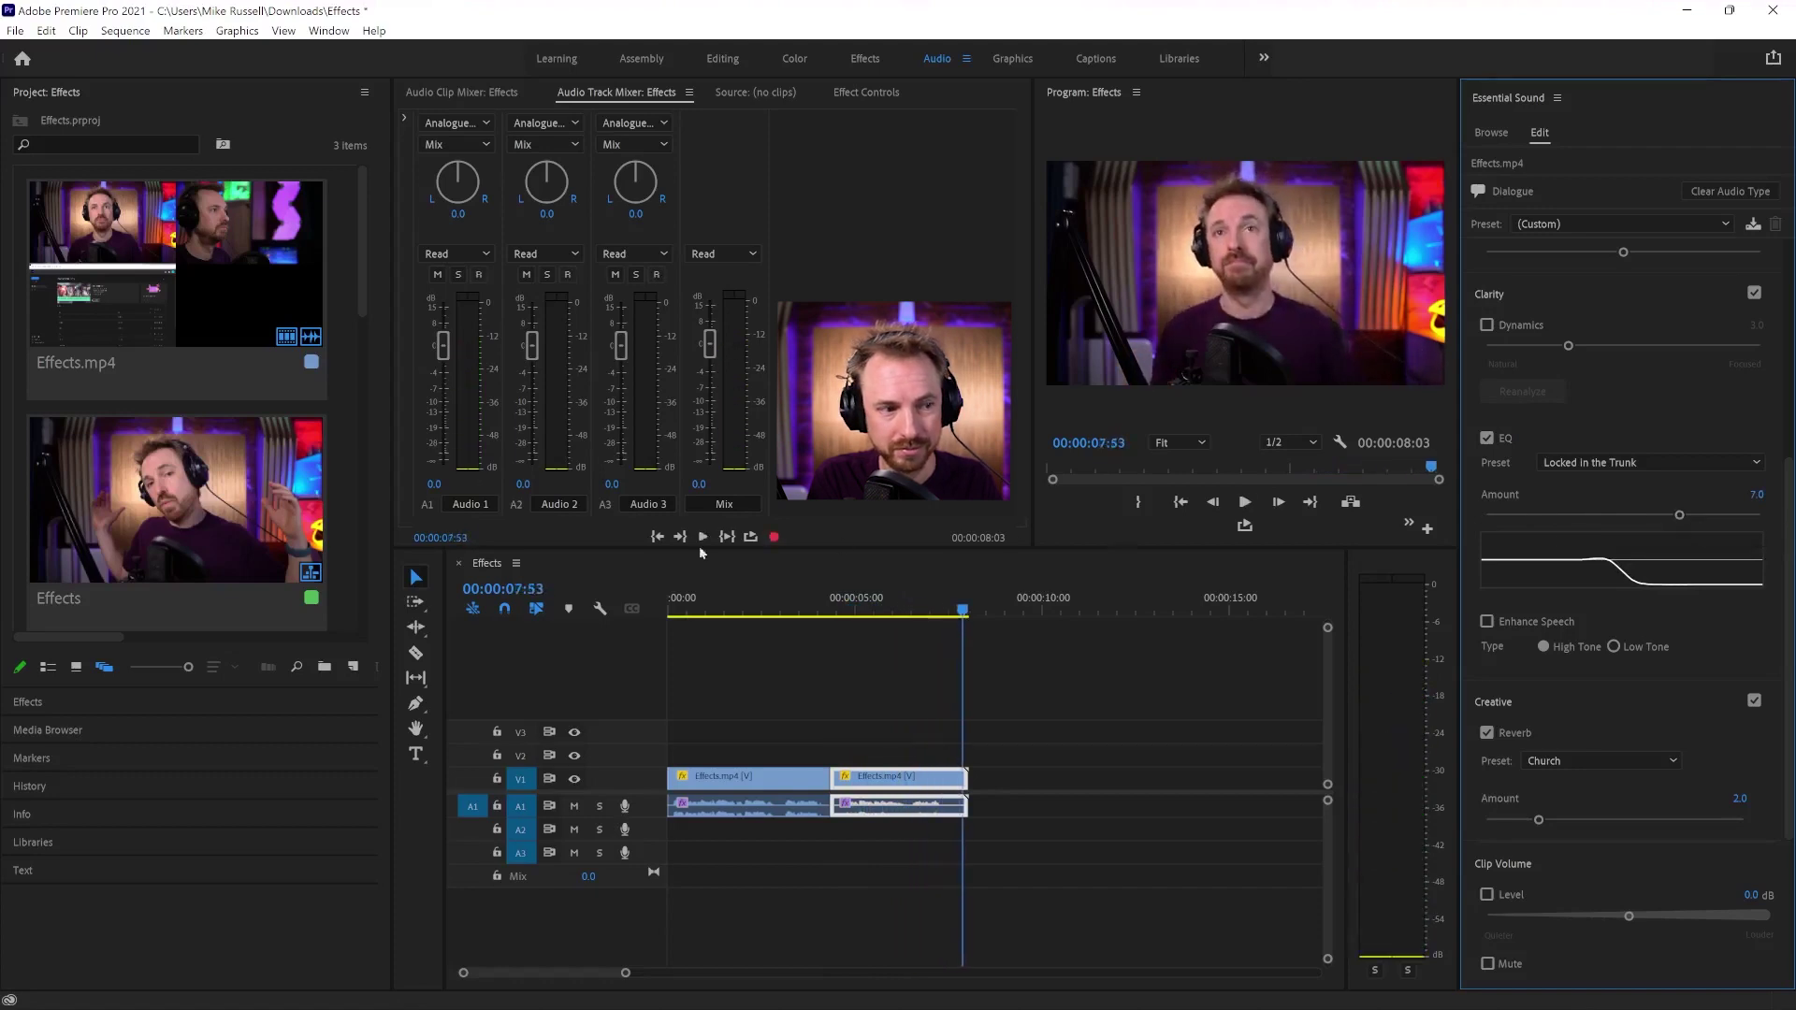
click(833, 611)
key(space)
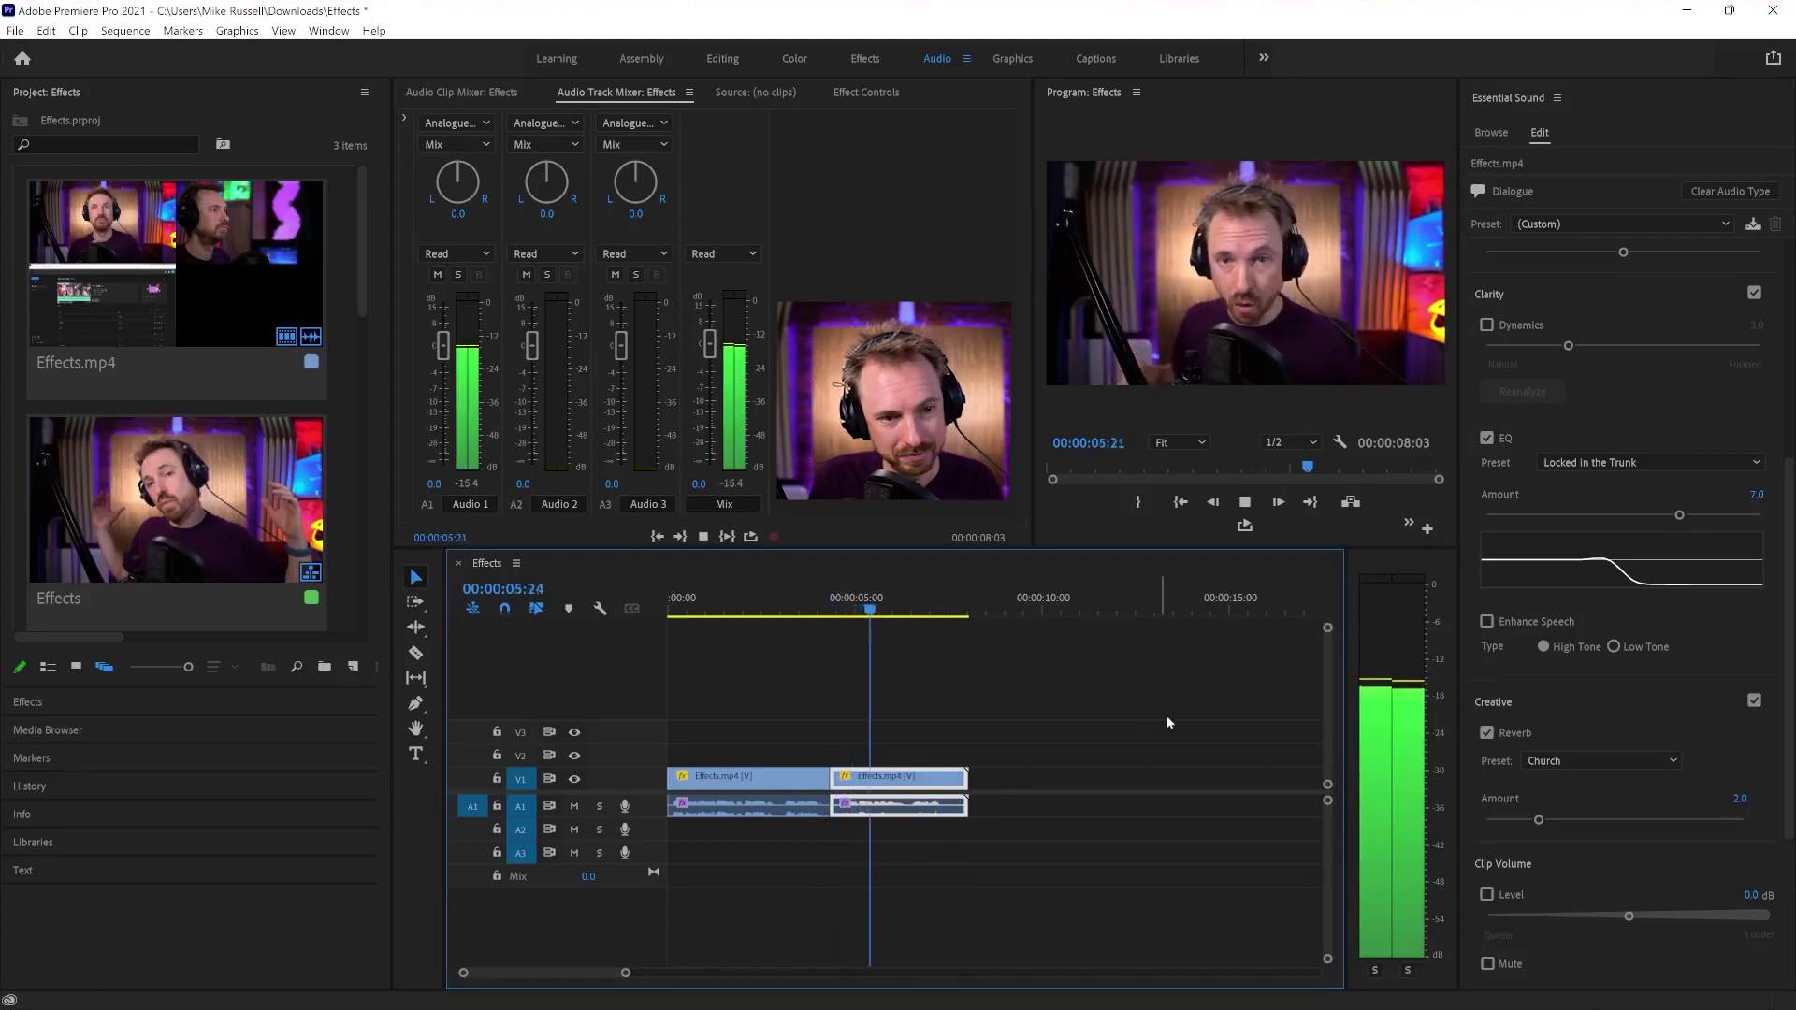
key(space)
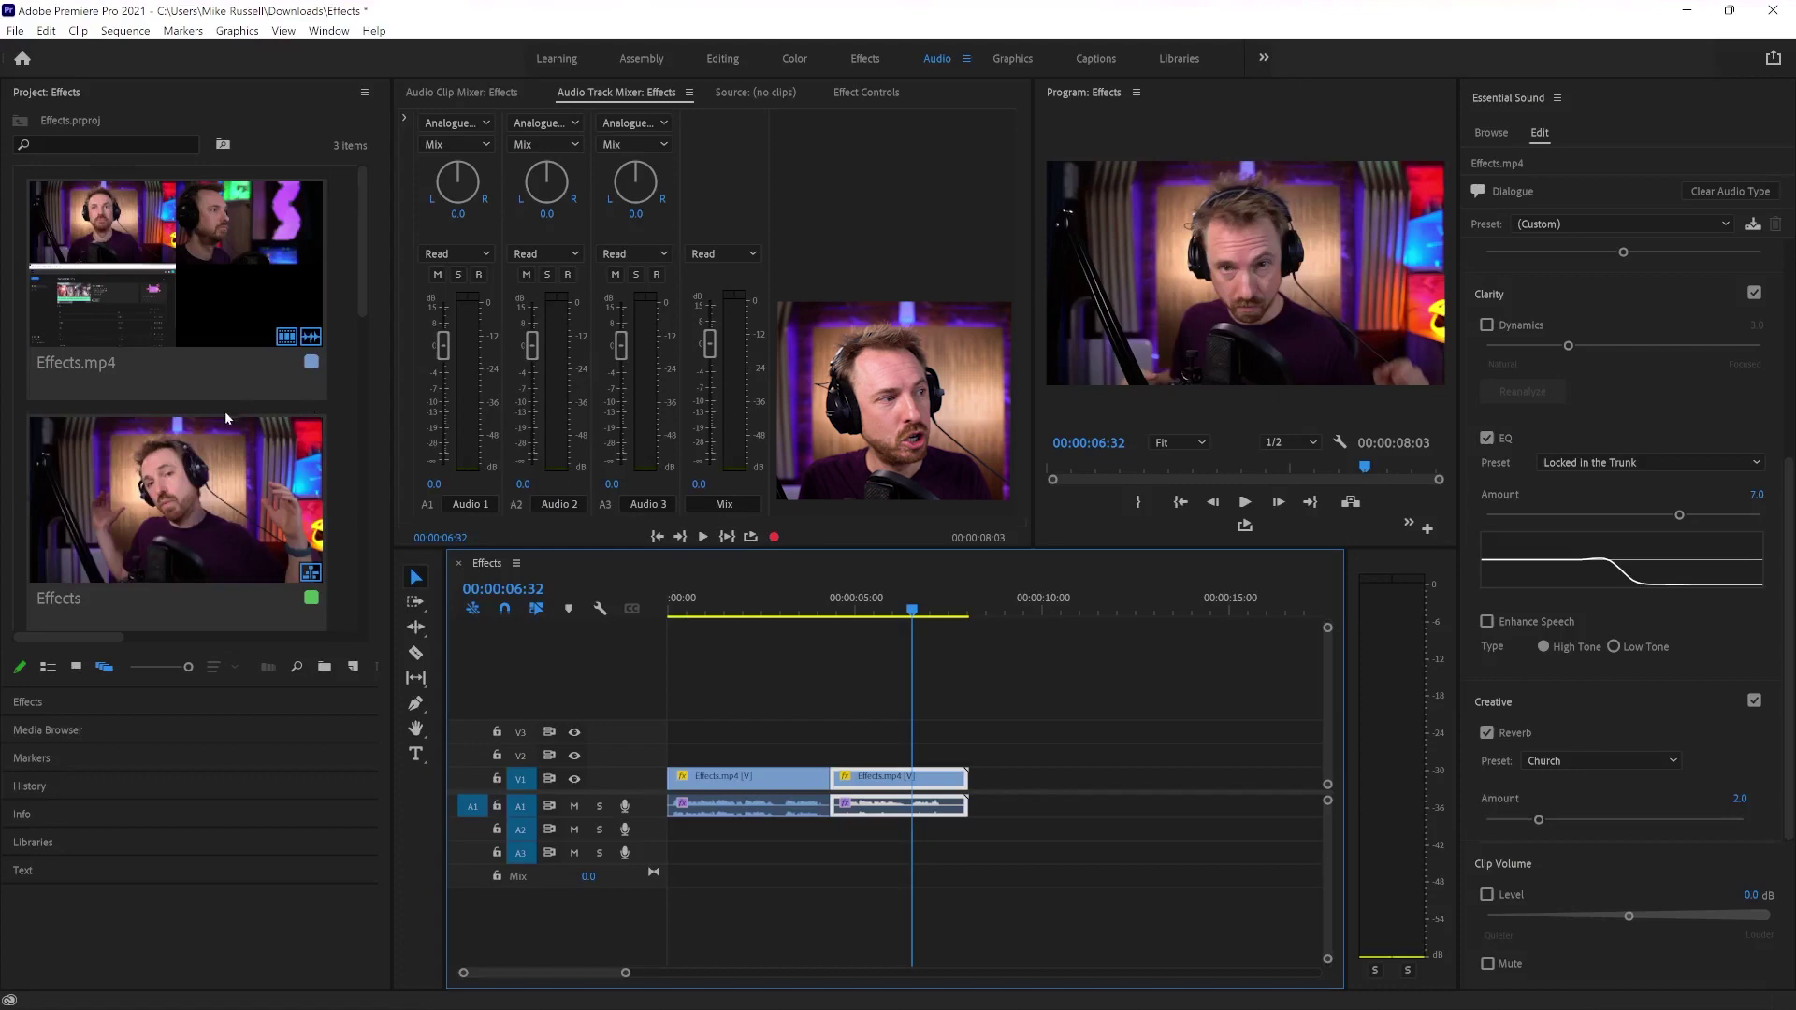
Step: Place mixkit-sea-water-splash-1198.wav on track A3 near 00:00:04 and play the sequence from the start
scroll(224, 412, down, 5)
drag(288, 352, 813, 839)
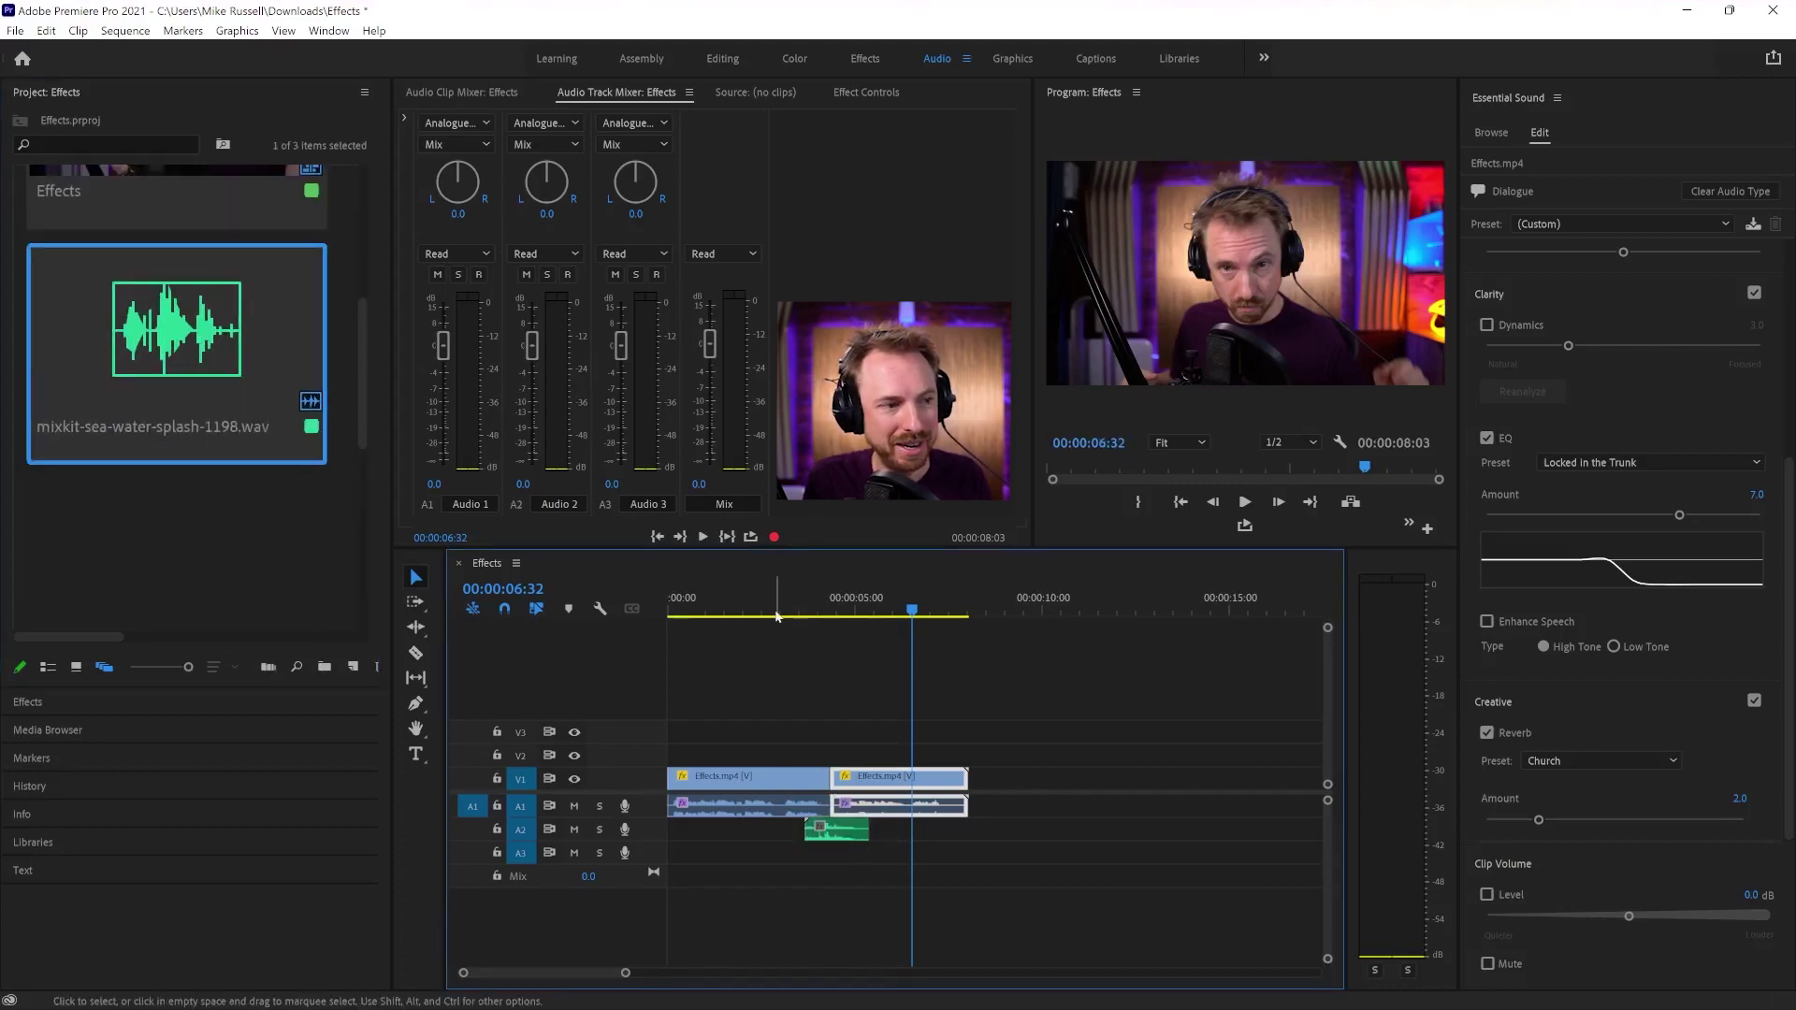
drag(776, 617, 632, 620)
key(space)
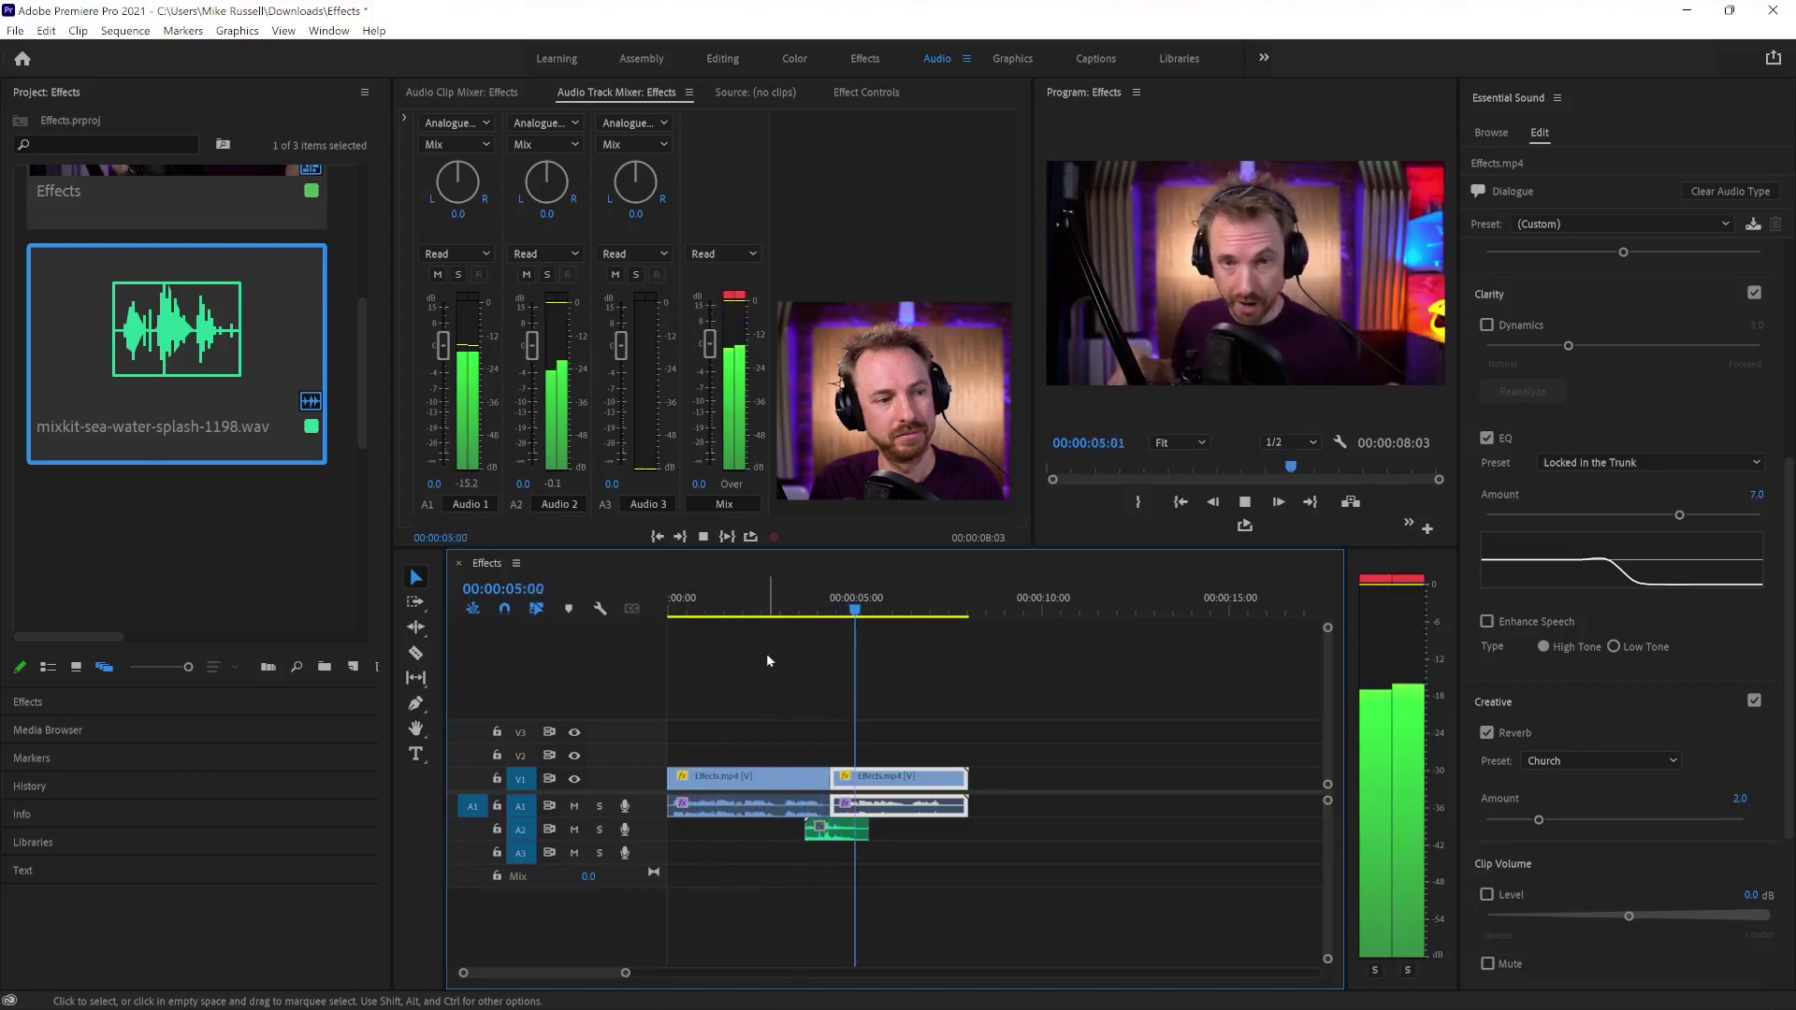
key(space)
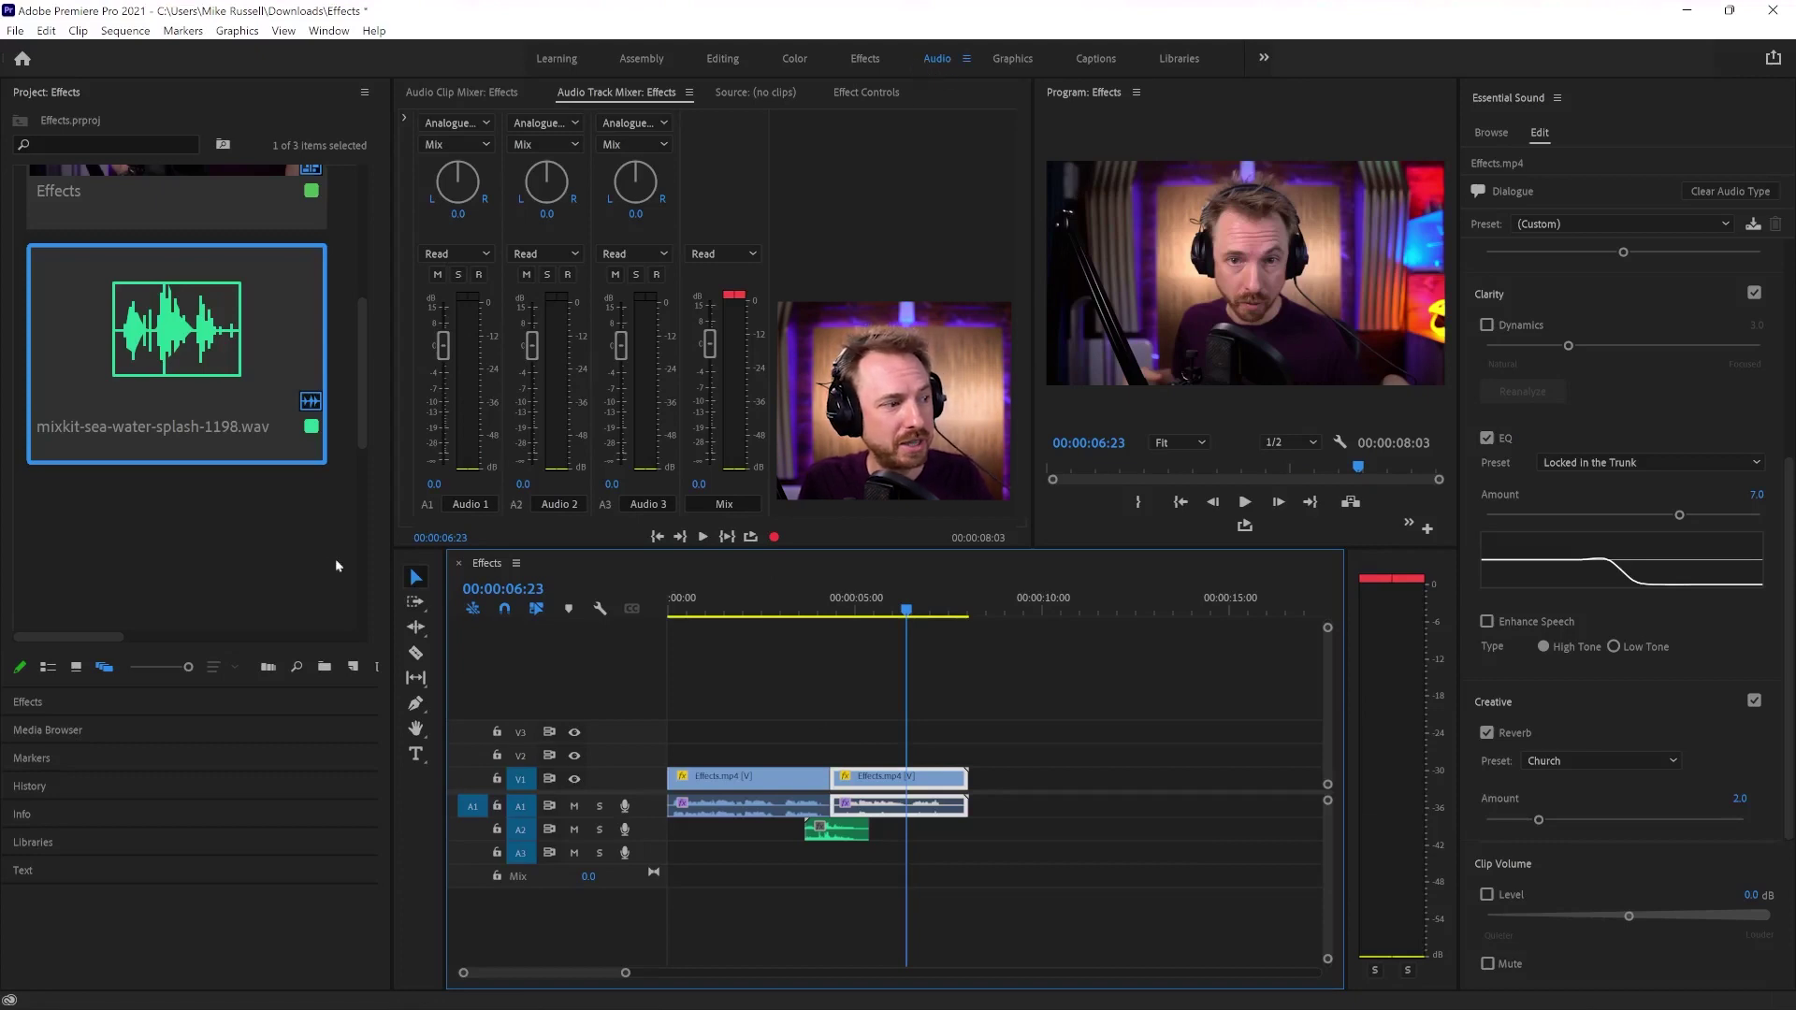
Step: Search the Effects panel for 'flange' and apply Flanger to the second dialogue clip
click(75, 701)
click(100, 145)
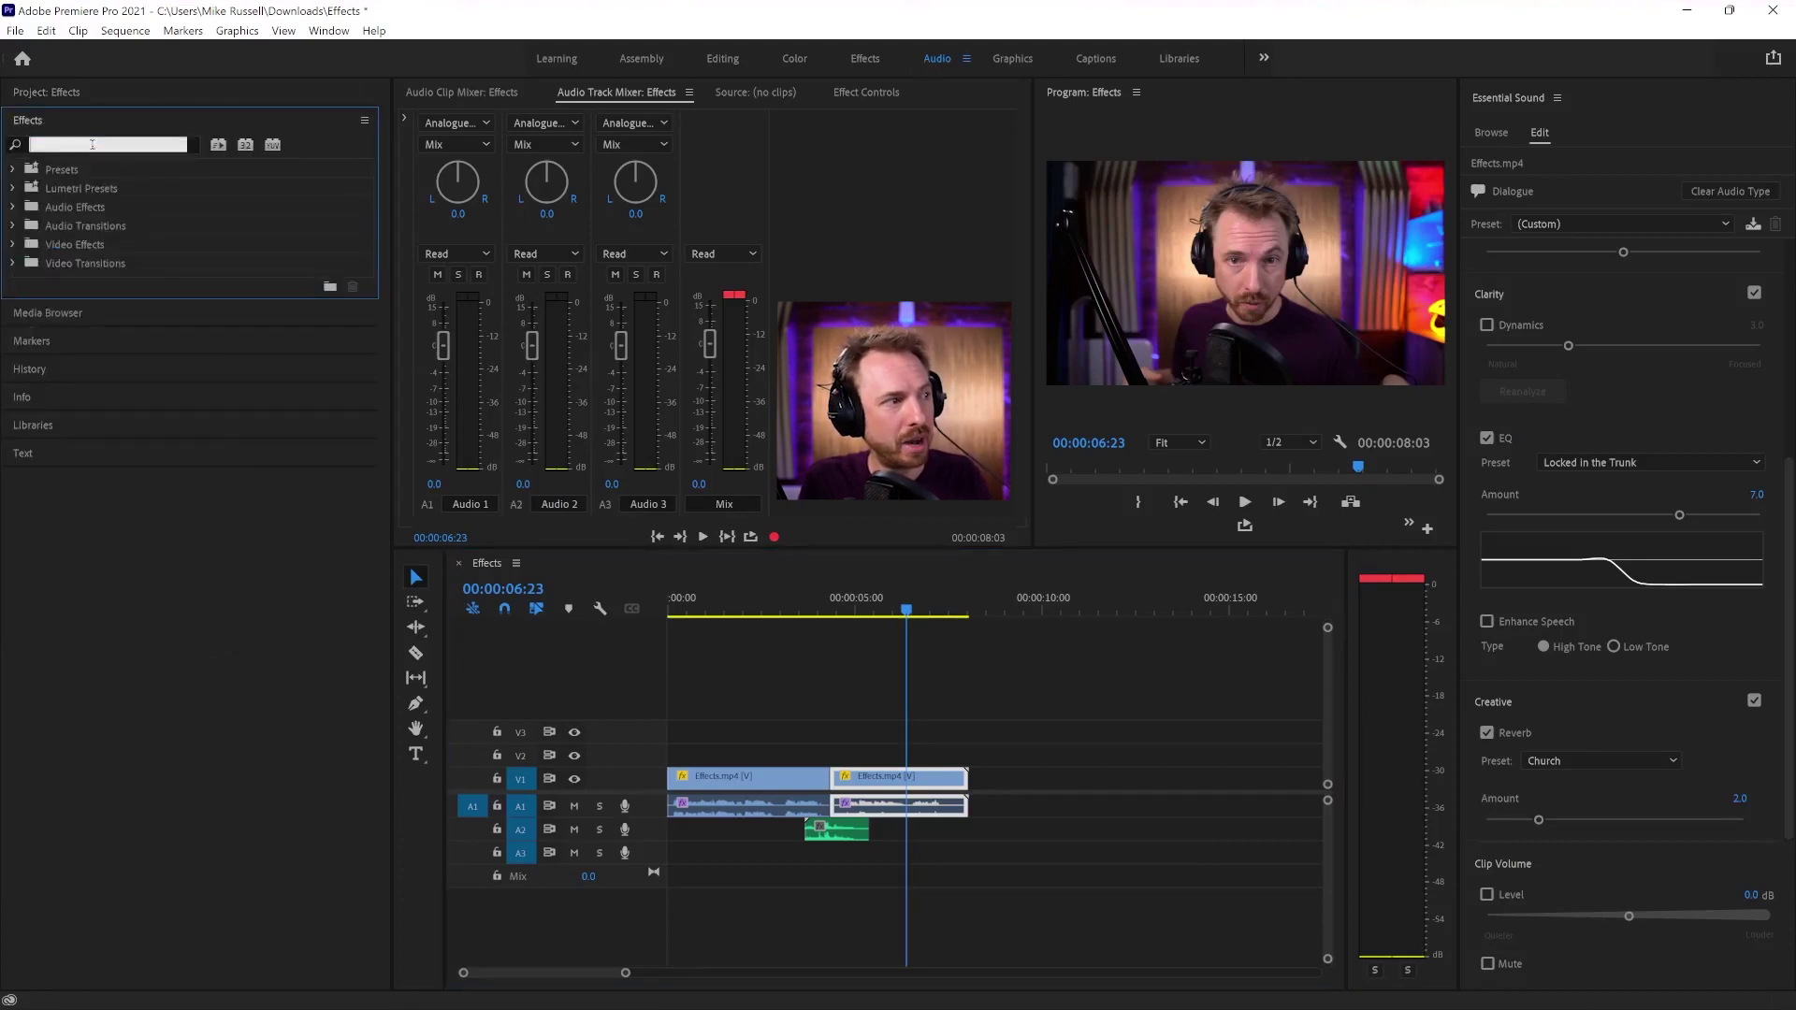
text(flange)
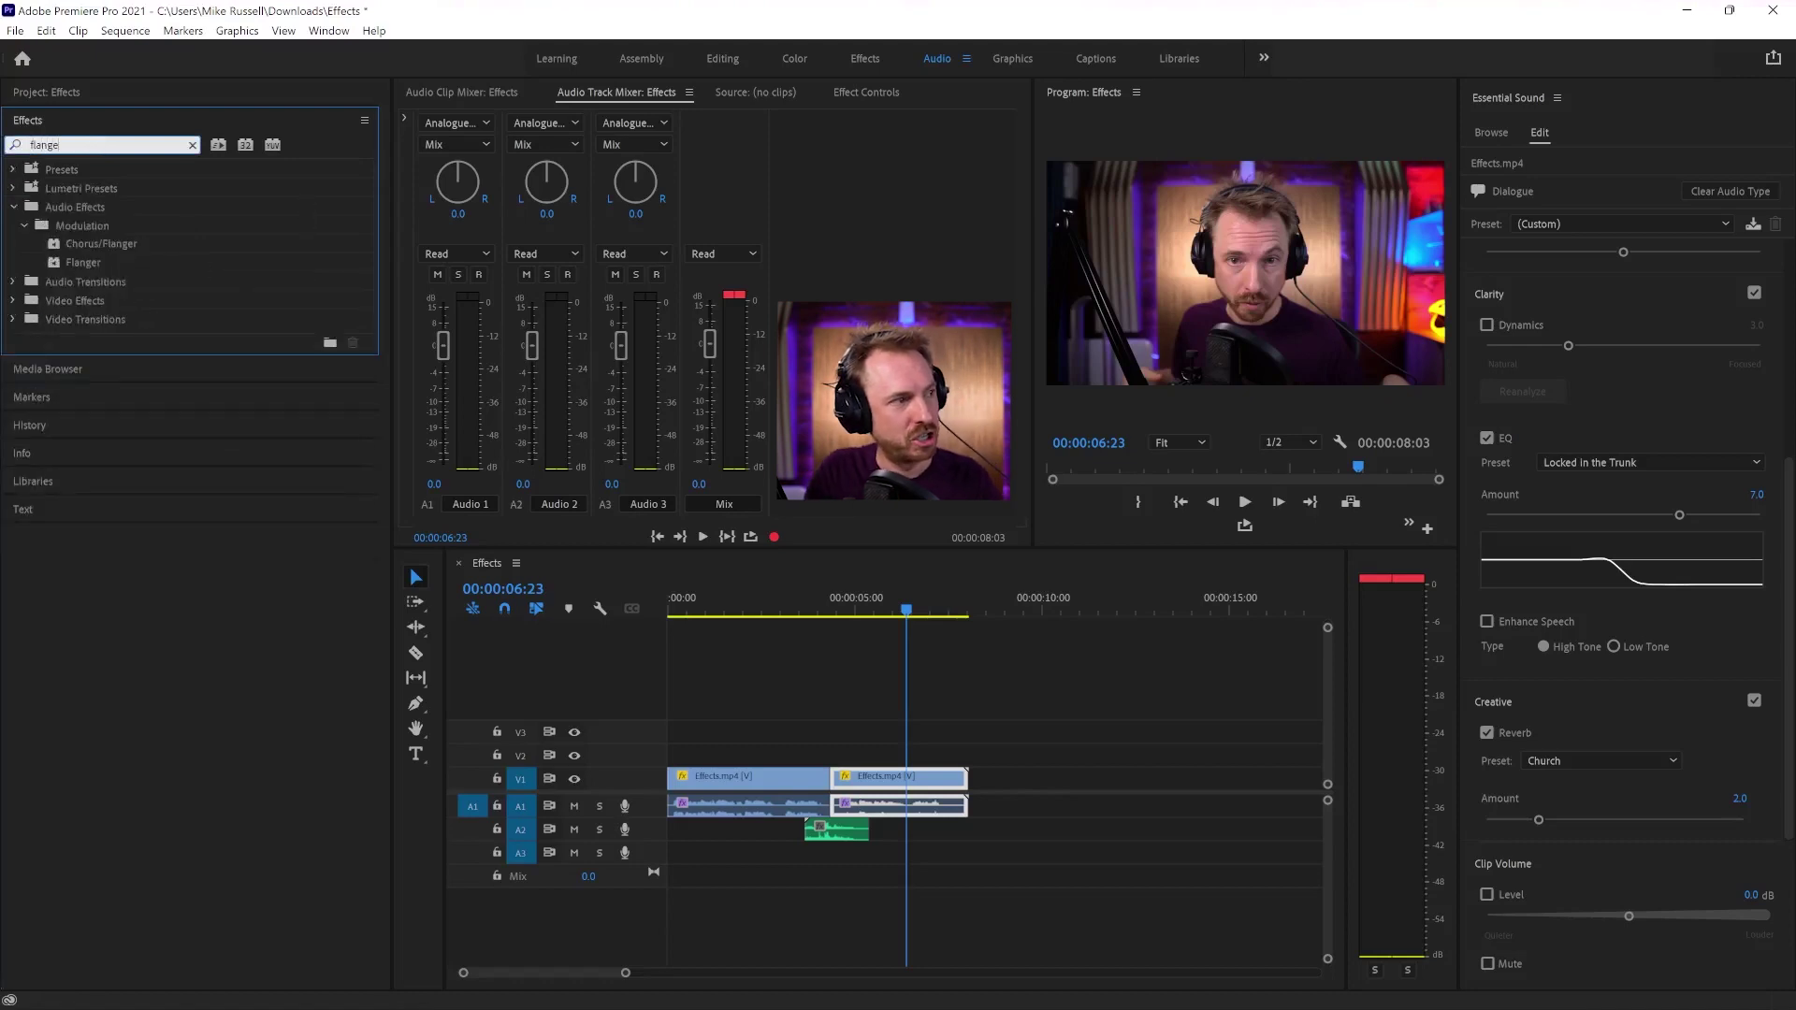
drag(82, 261, 898, 805)
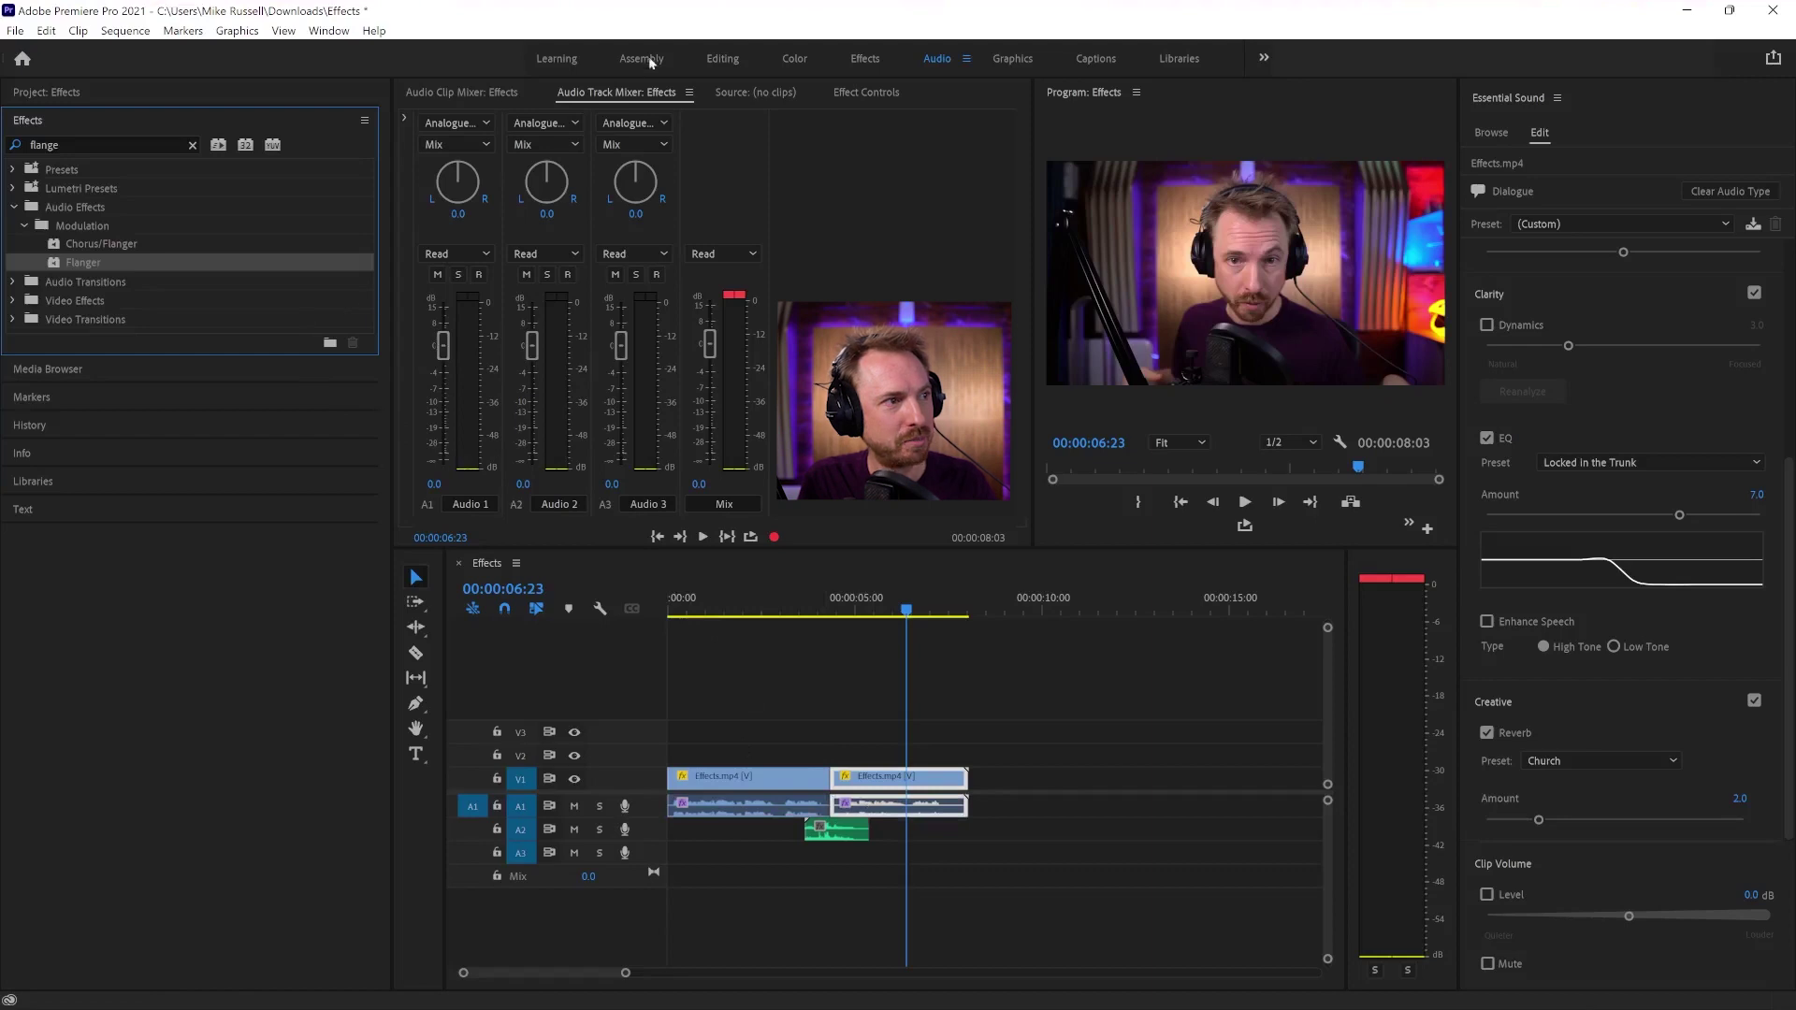
Step: Set the Flanger's Custom Setup to the Aural preset
click(869, 93)
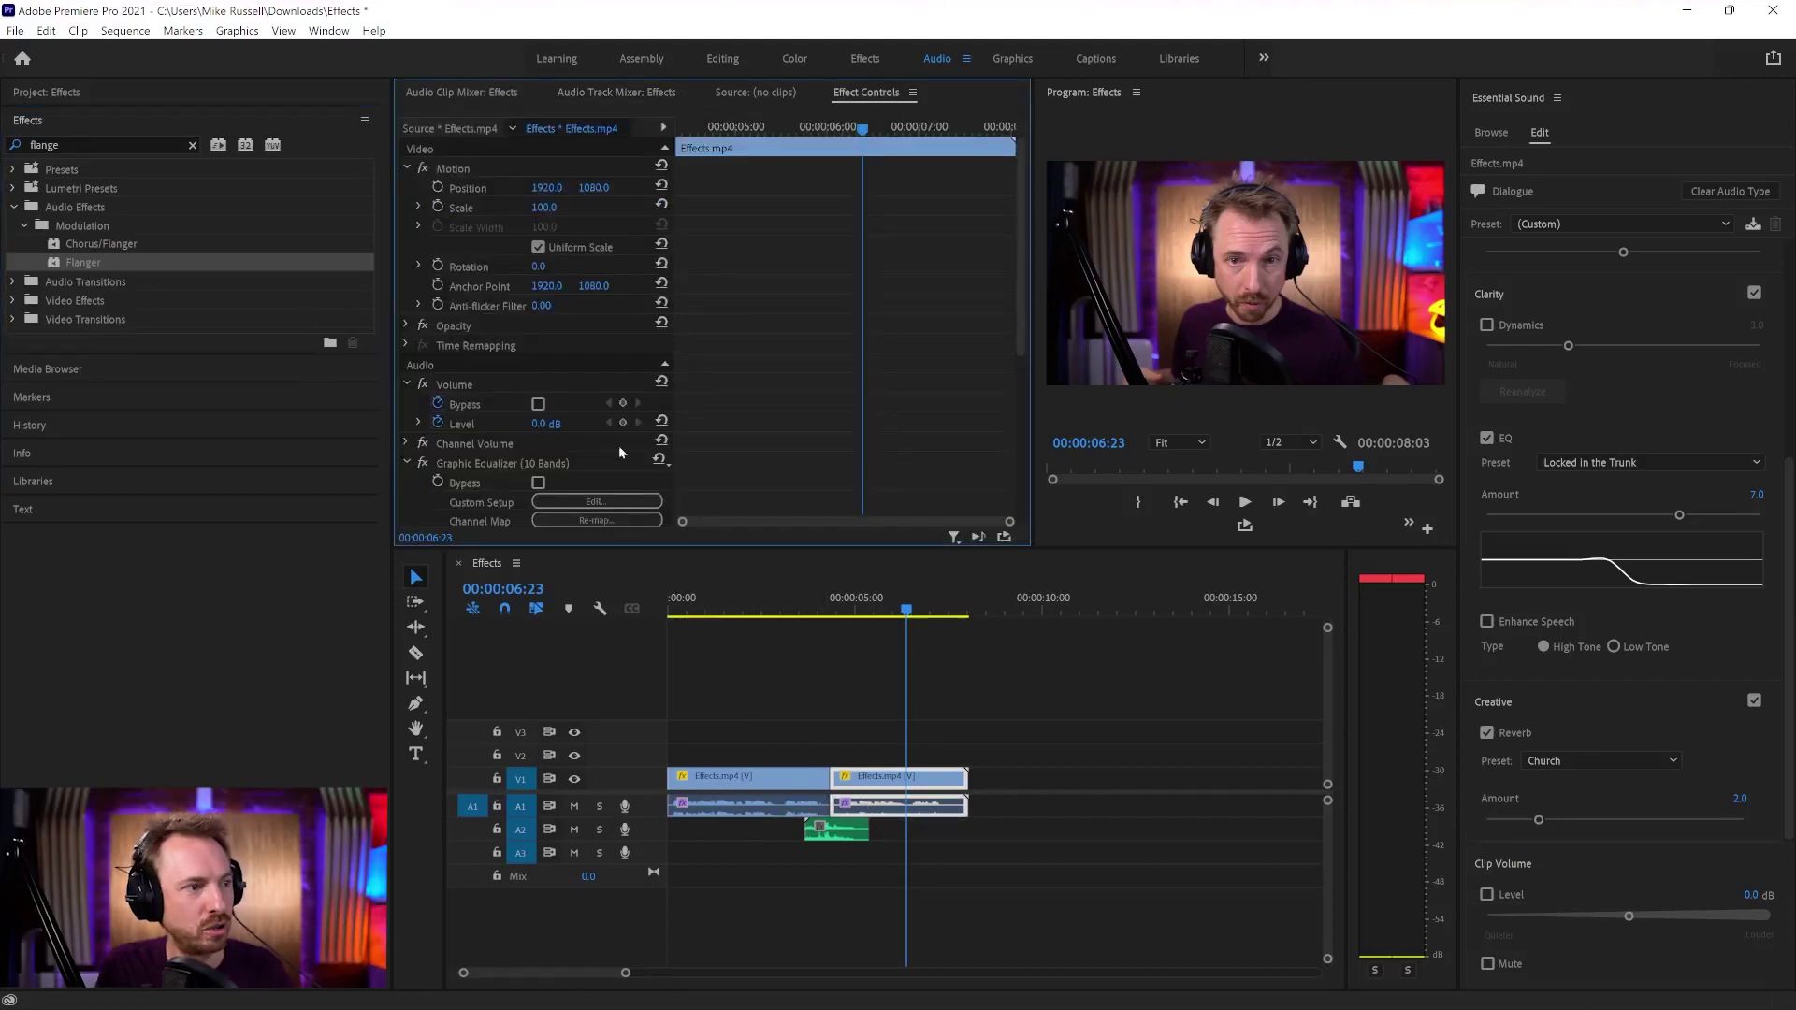
scroll(579, 449, down, 5)
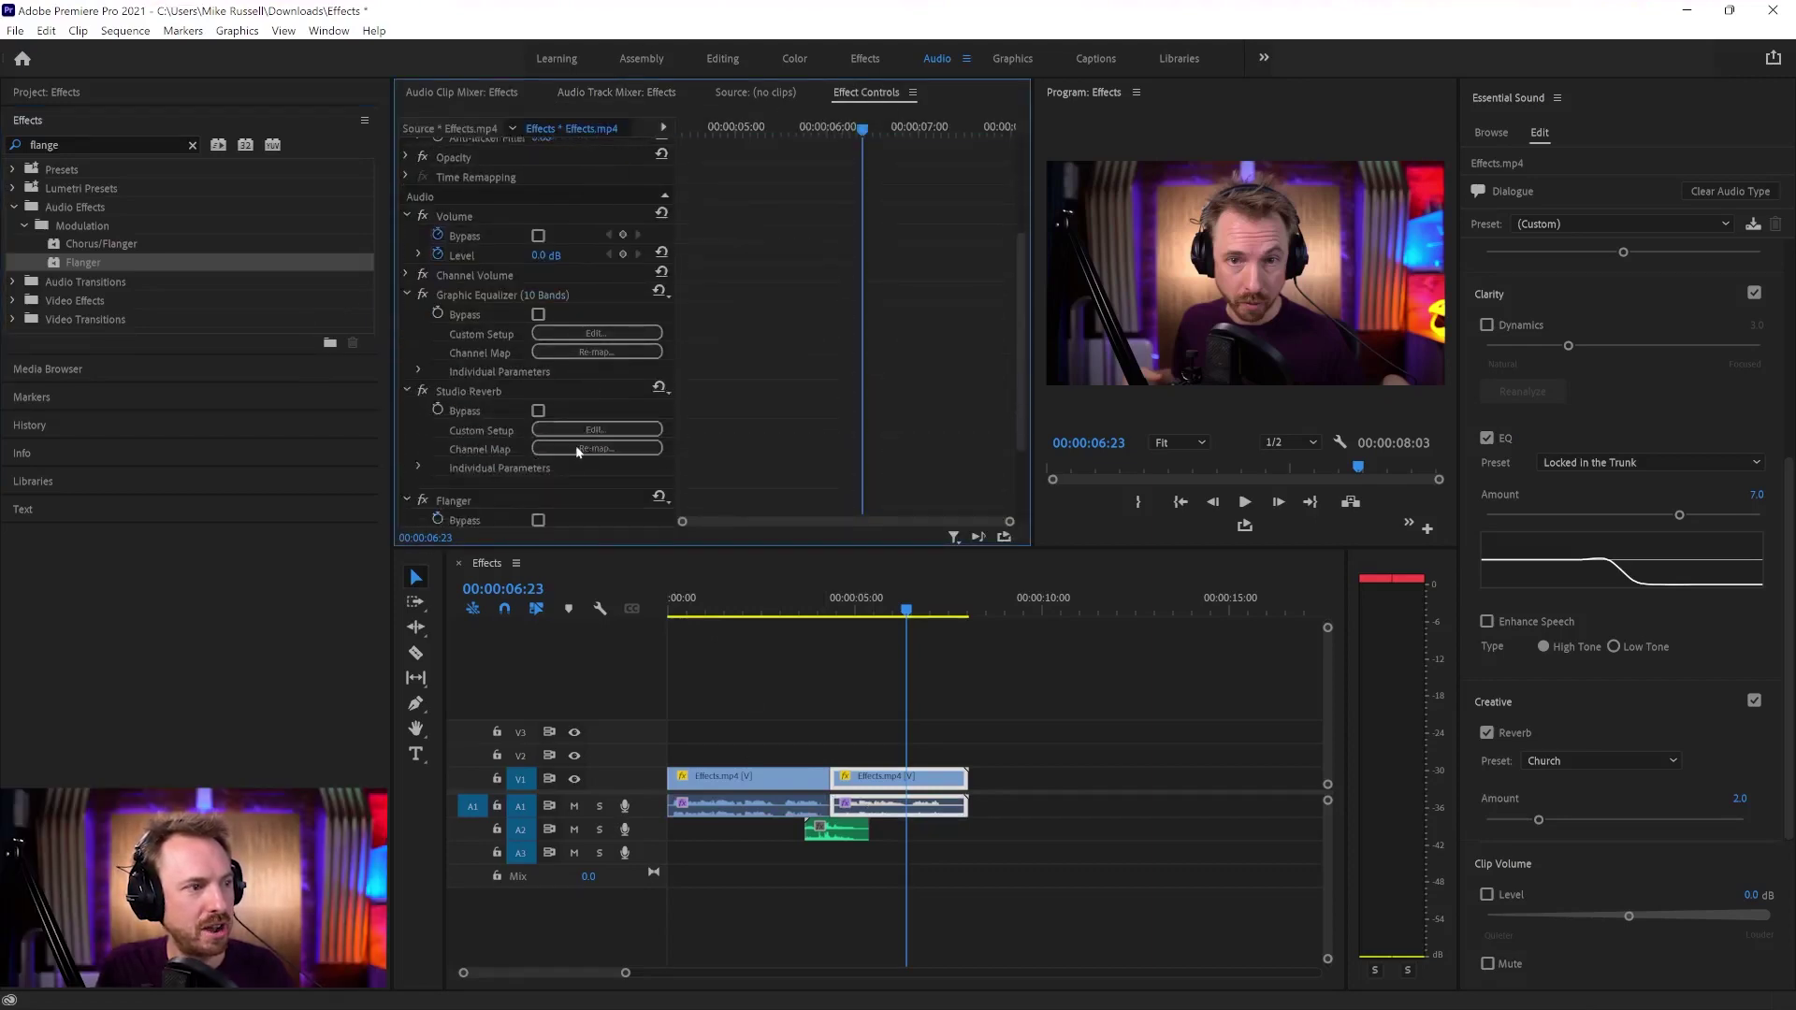
click(578, 446)
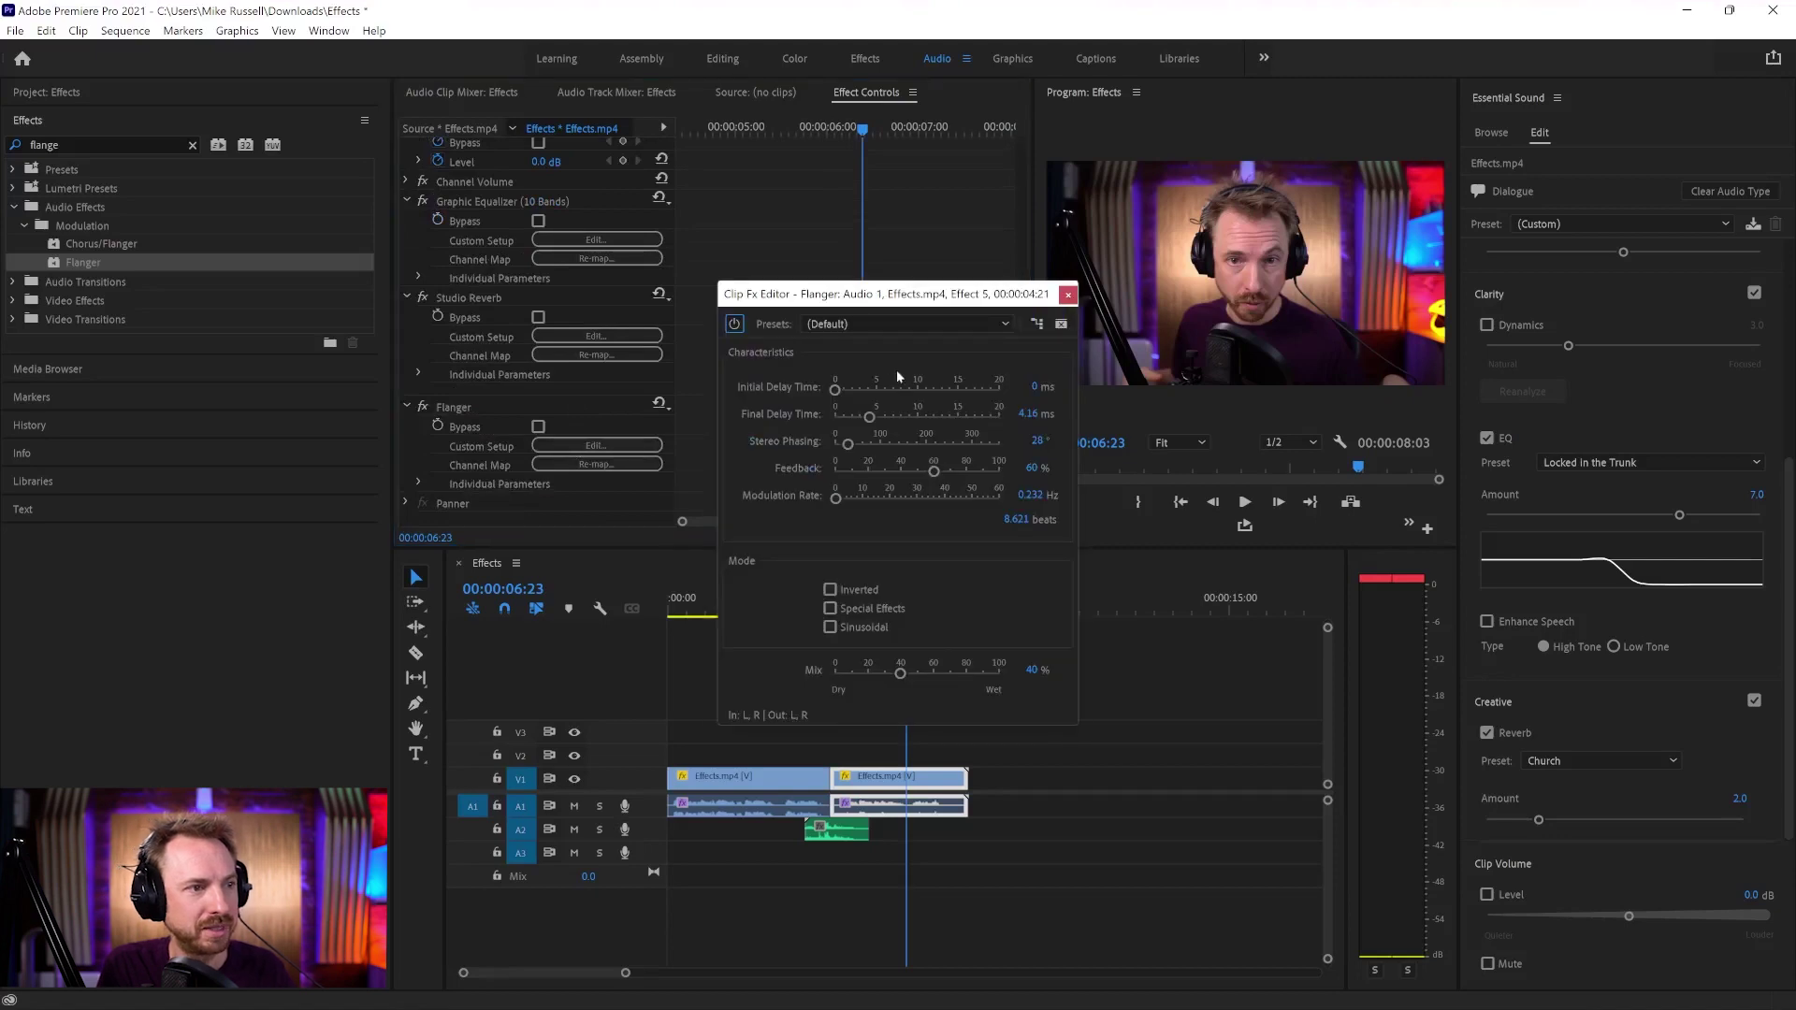
click(866, 323)
click(866, 378)
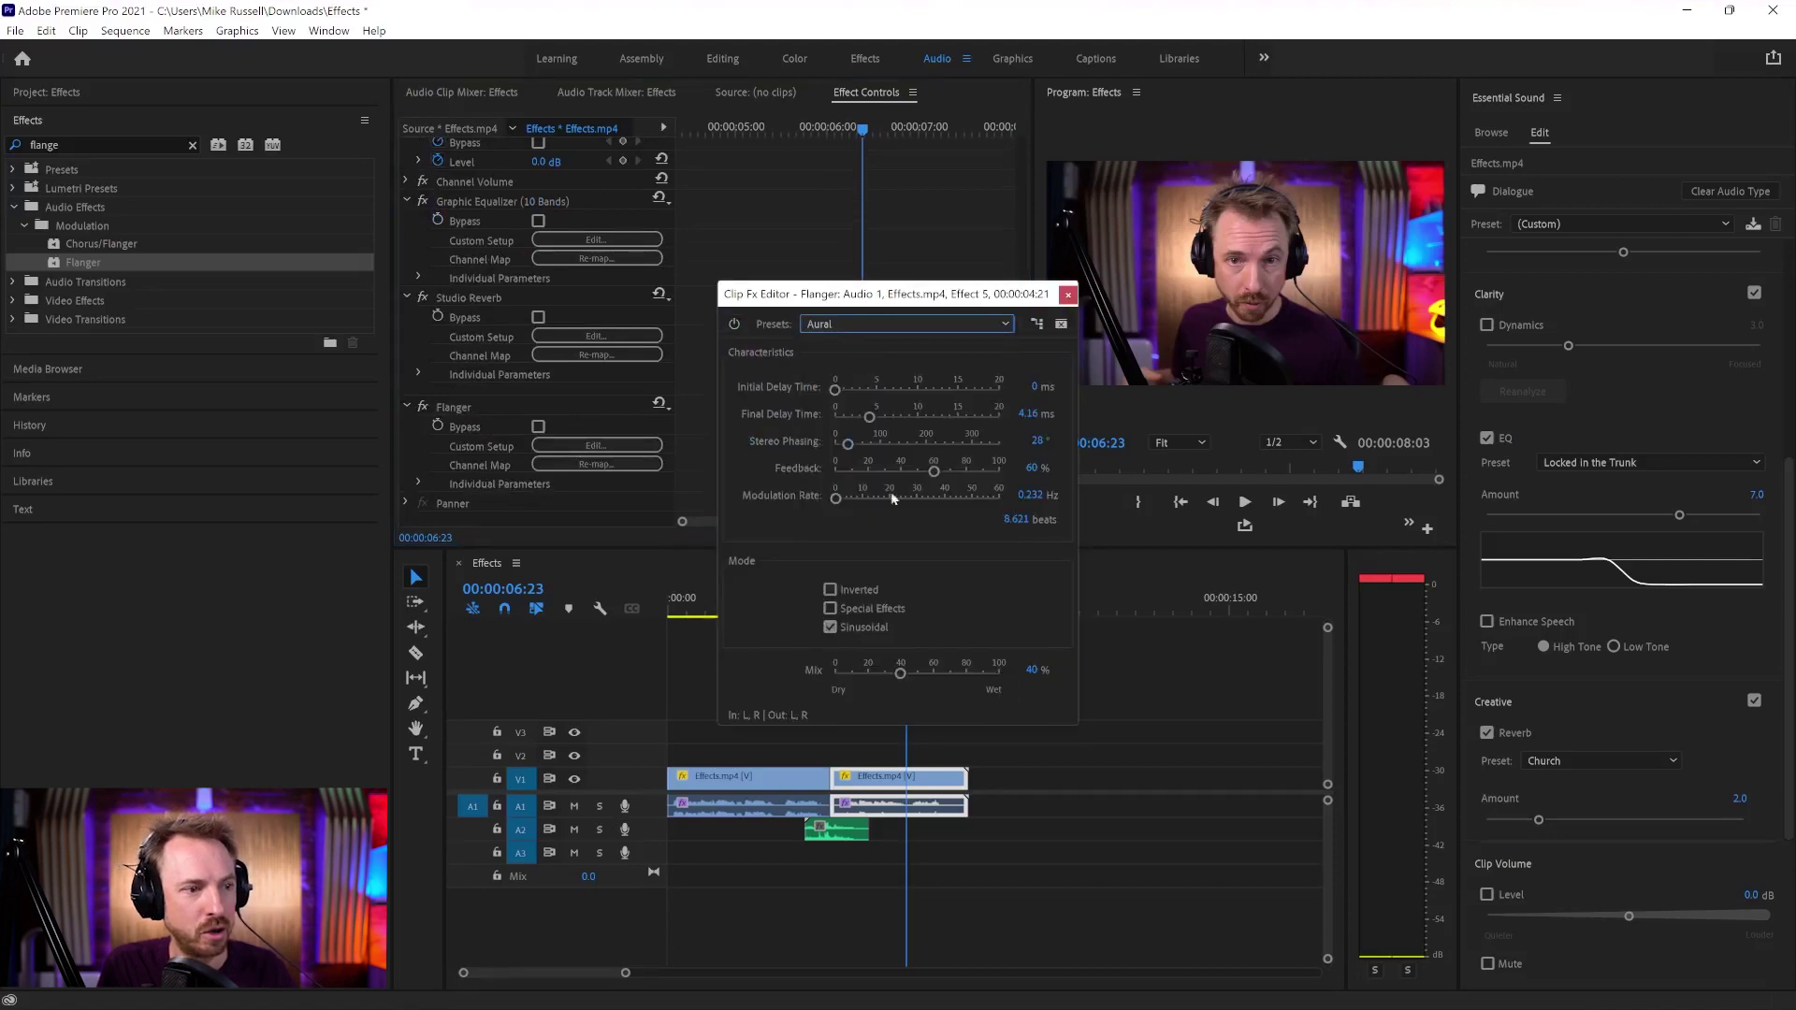
drag(895, 301, 736, 217)
Step: Preview the flanged section from about 4.7 seconds
click(853, 612)
key(space)
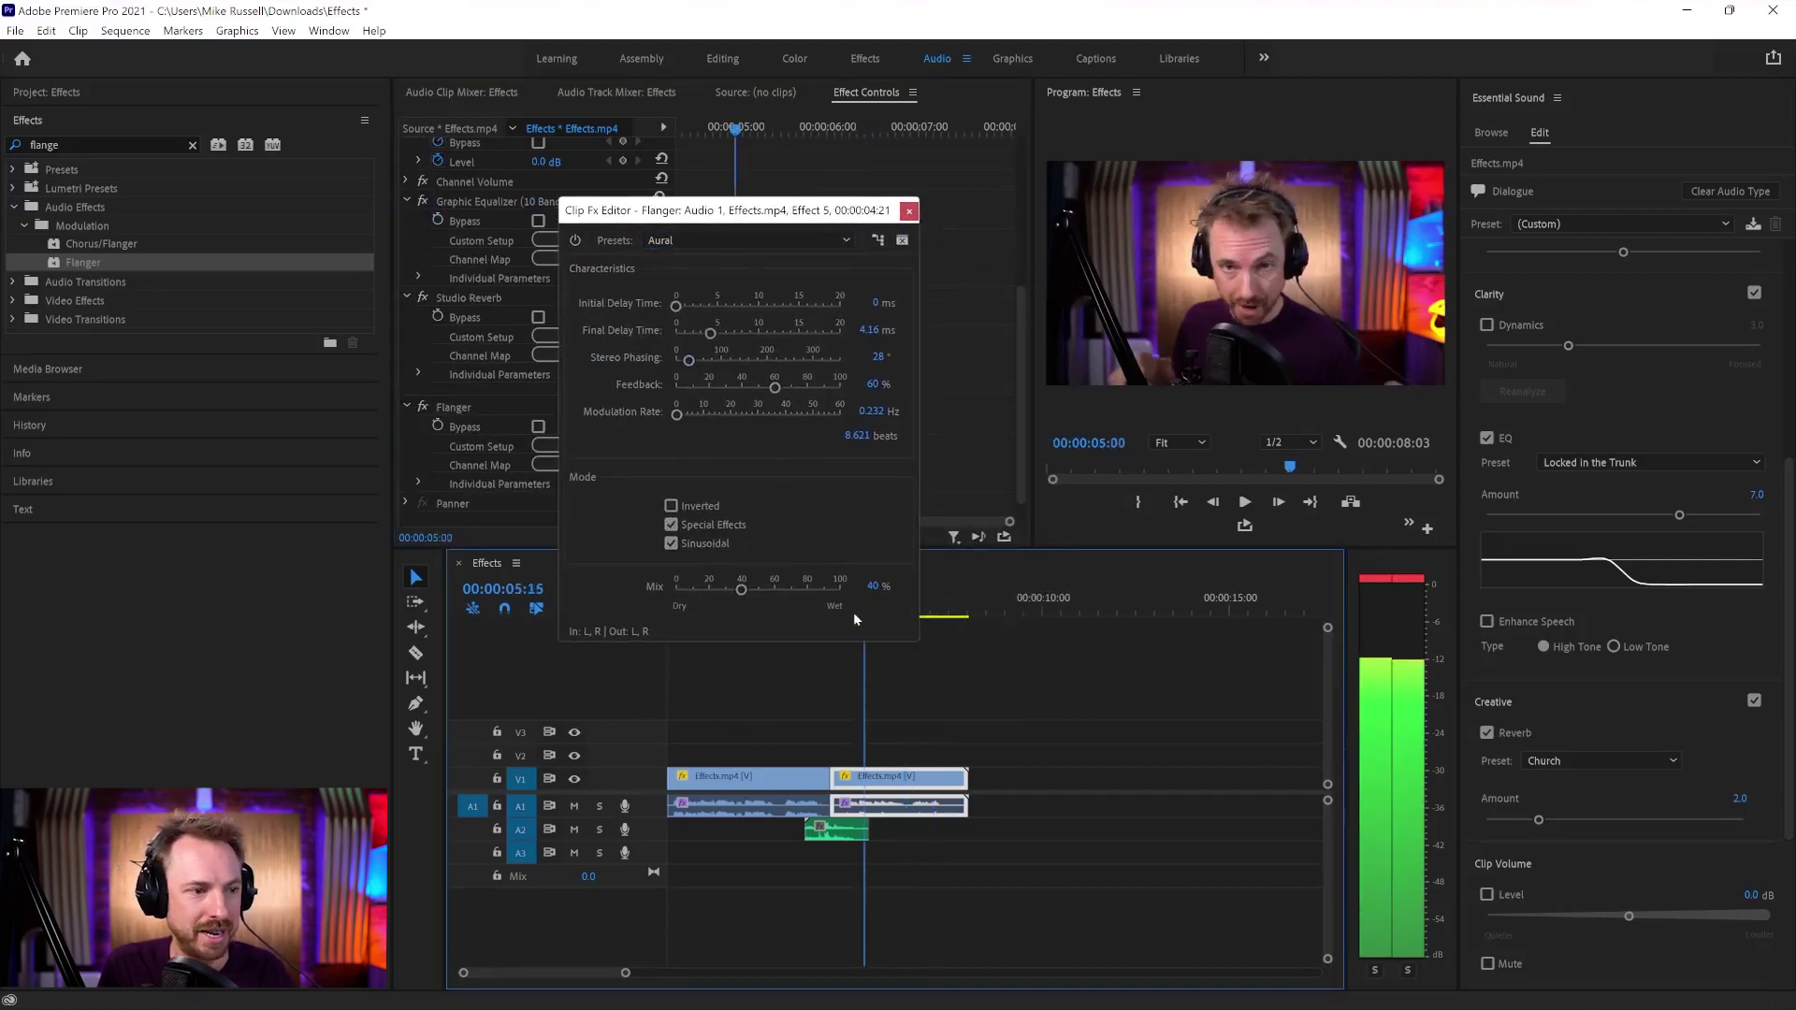
click(845, 614)
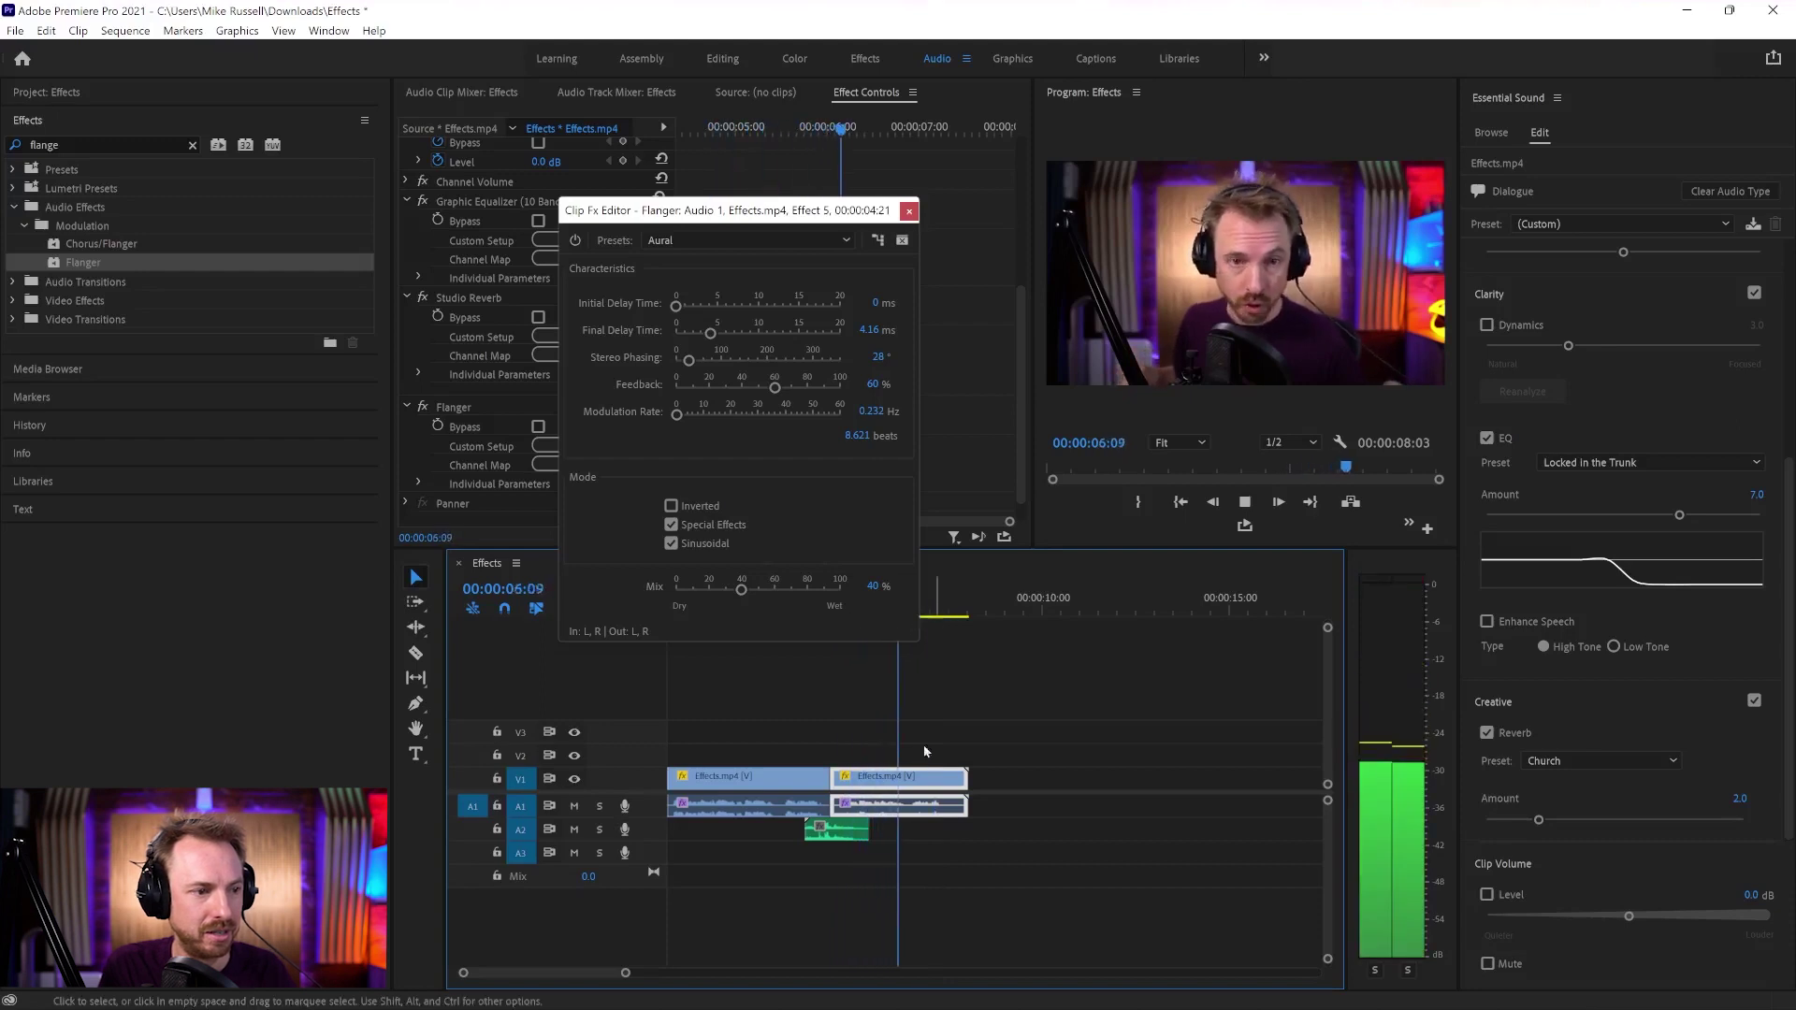
key(space)
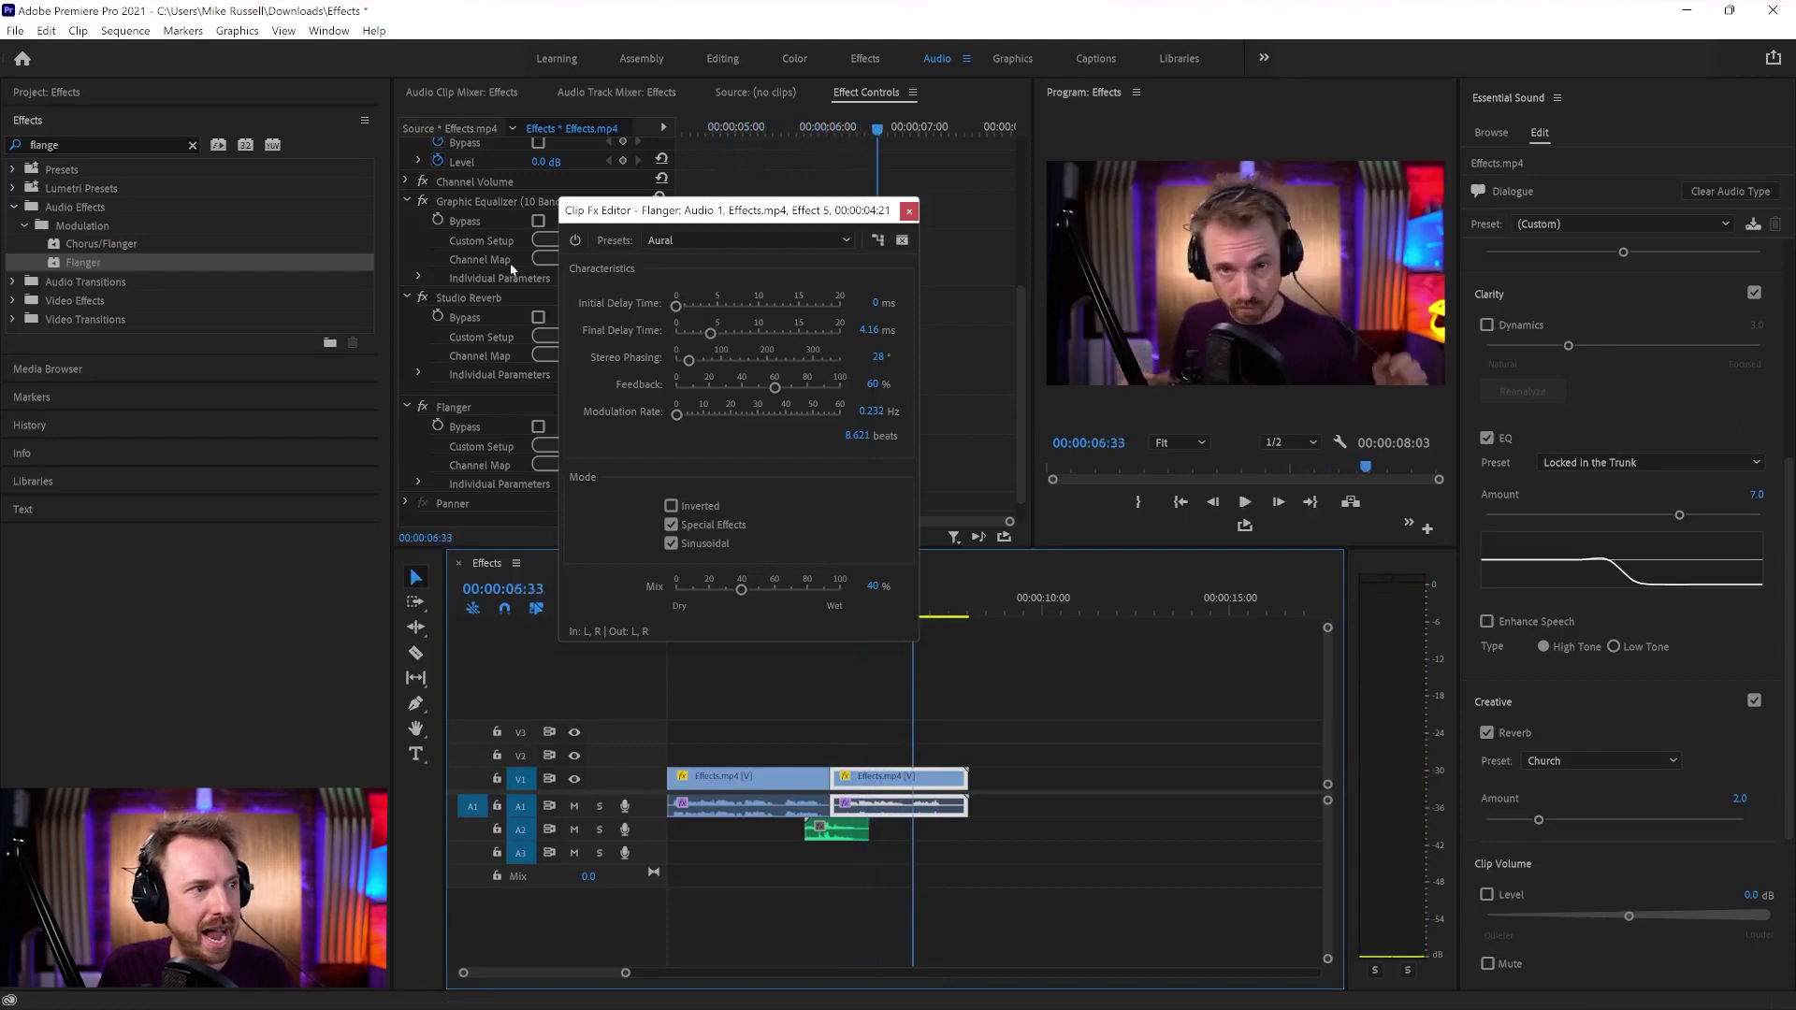
click(104, 145)
Step: Search 'ampl' and apply the Amplify effect to the second dialogue clip
text(a)
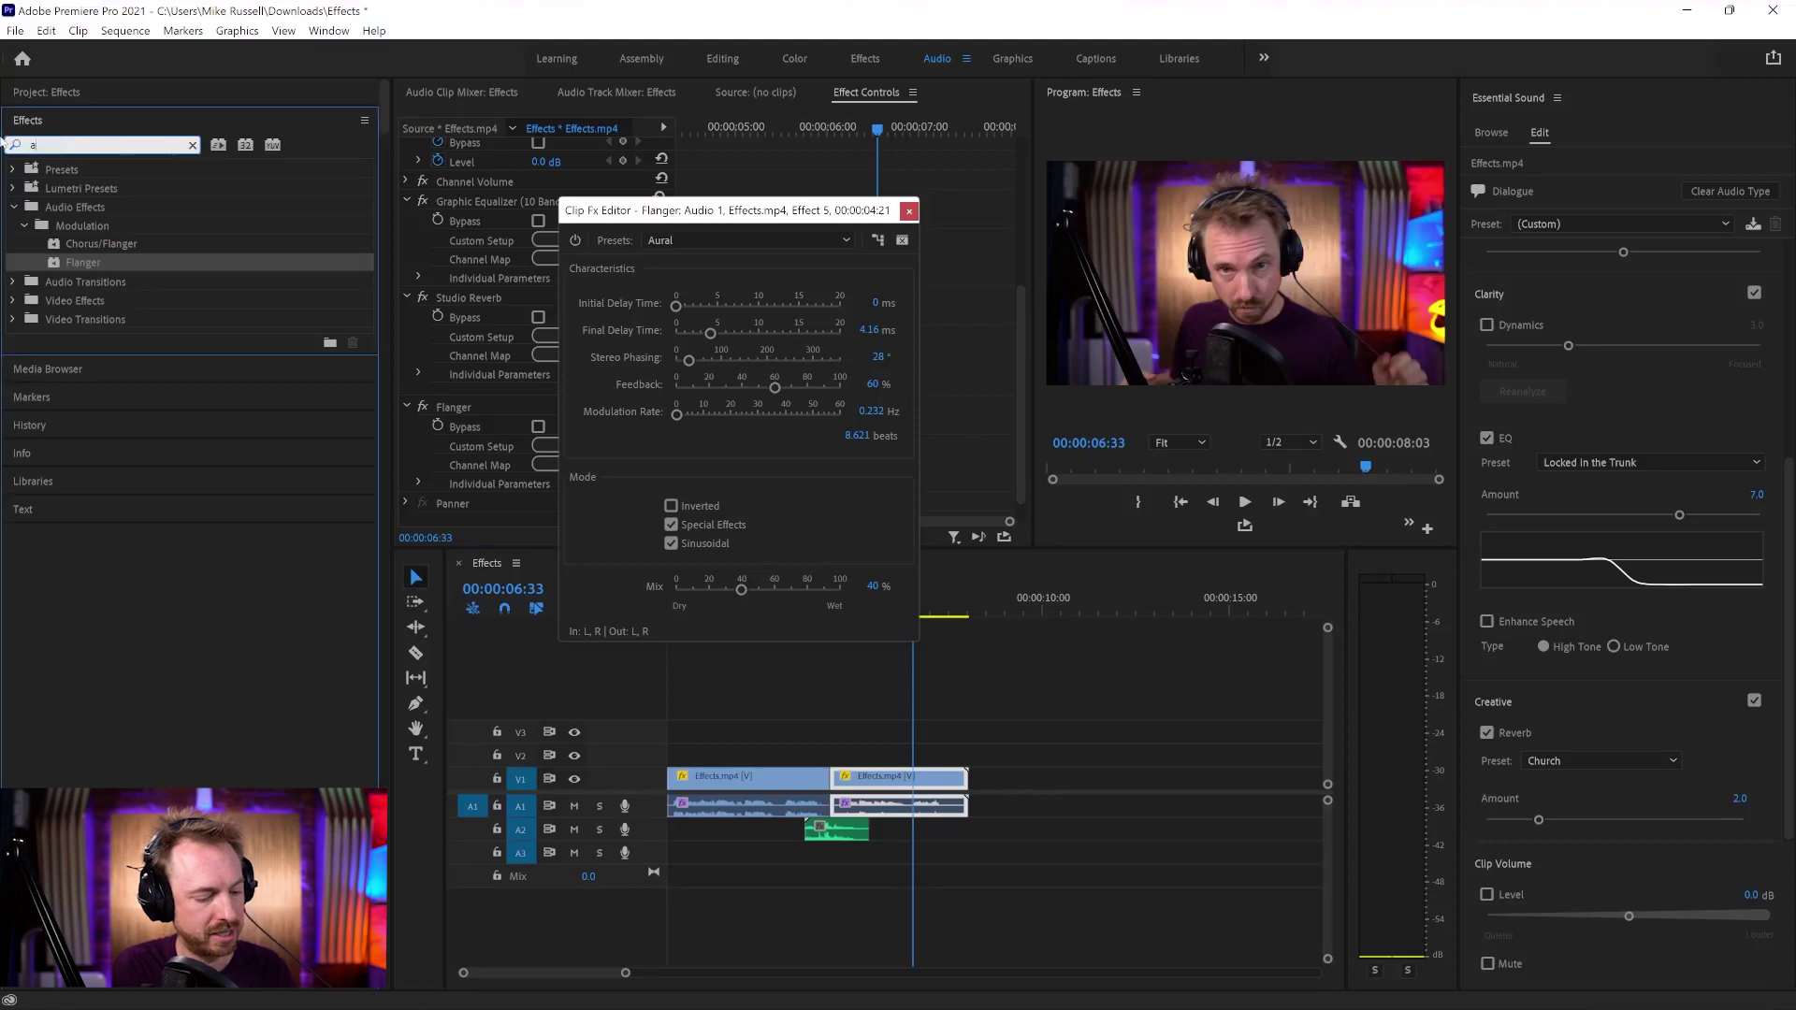
text(mpl)
click(98, 246)
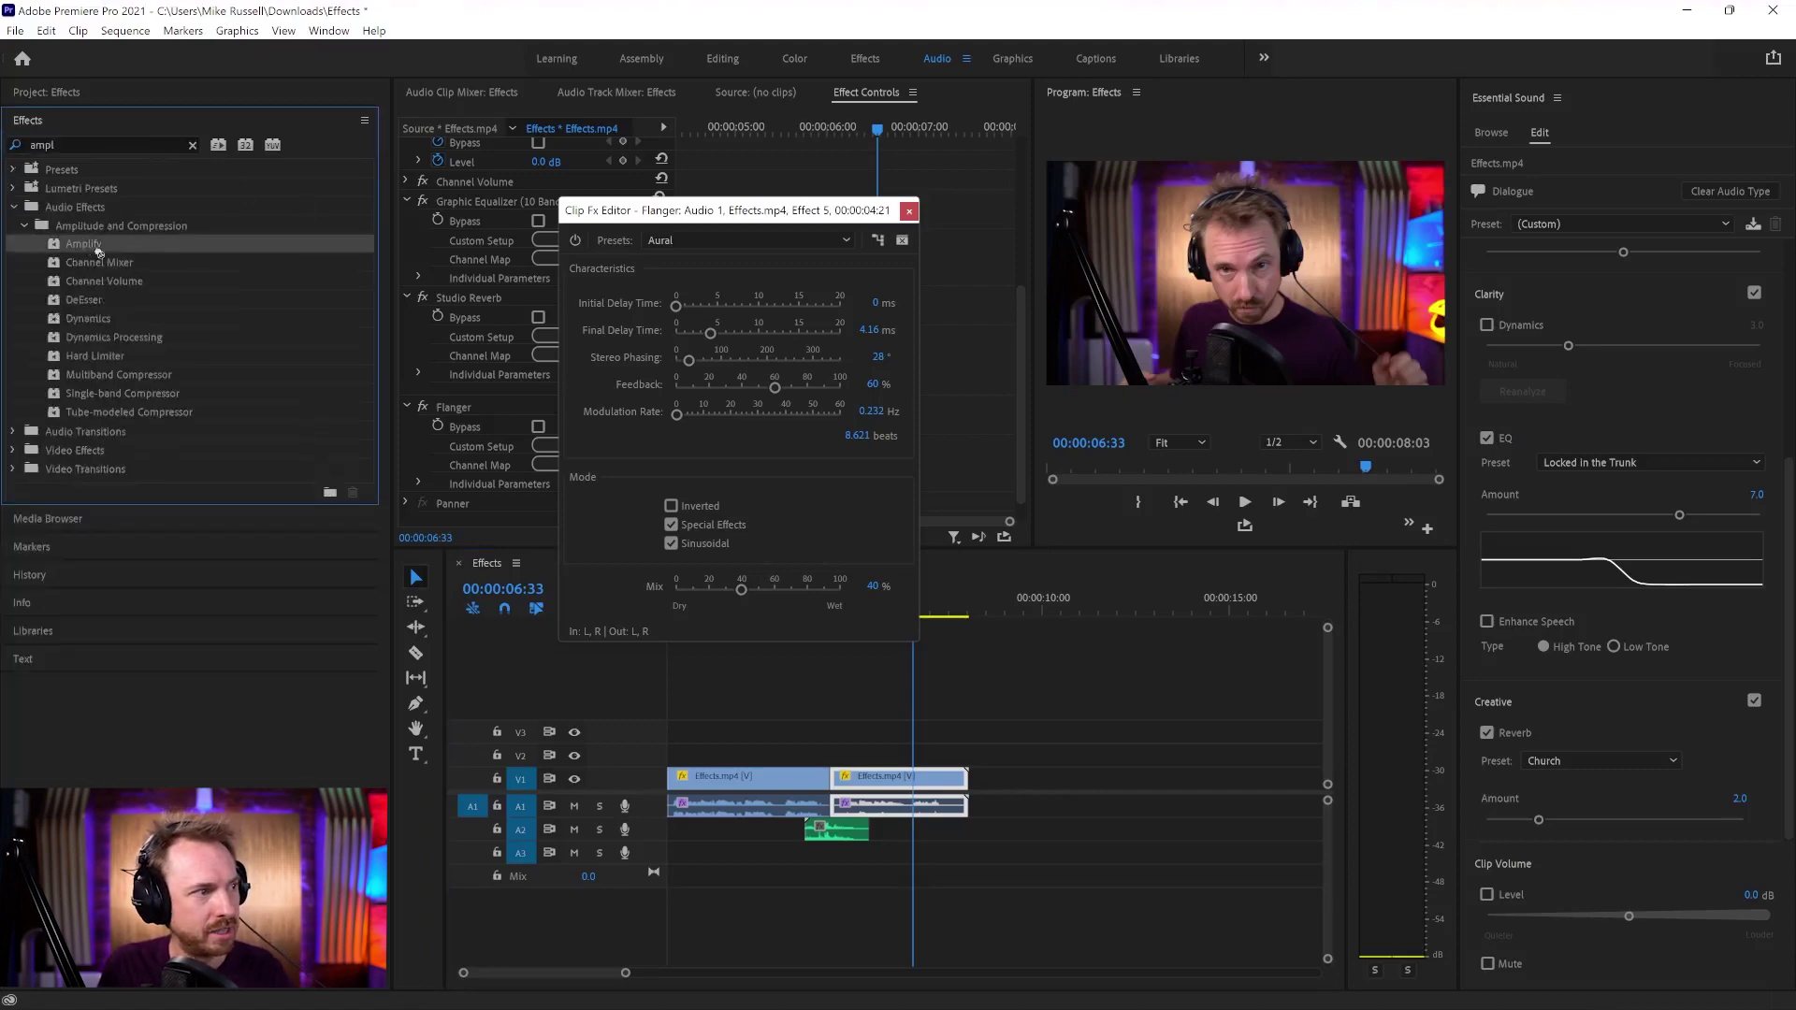
drag(890, 807, 891, 807)
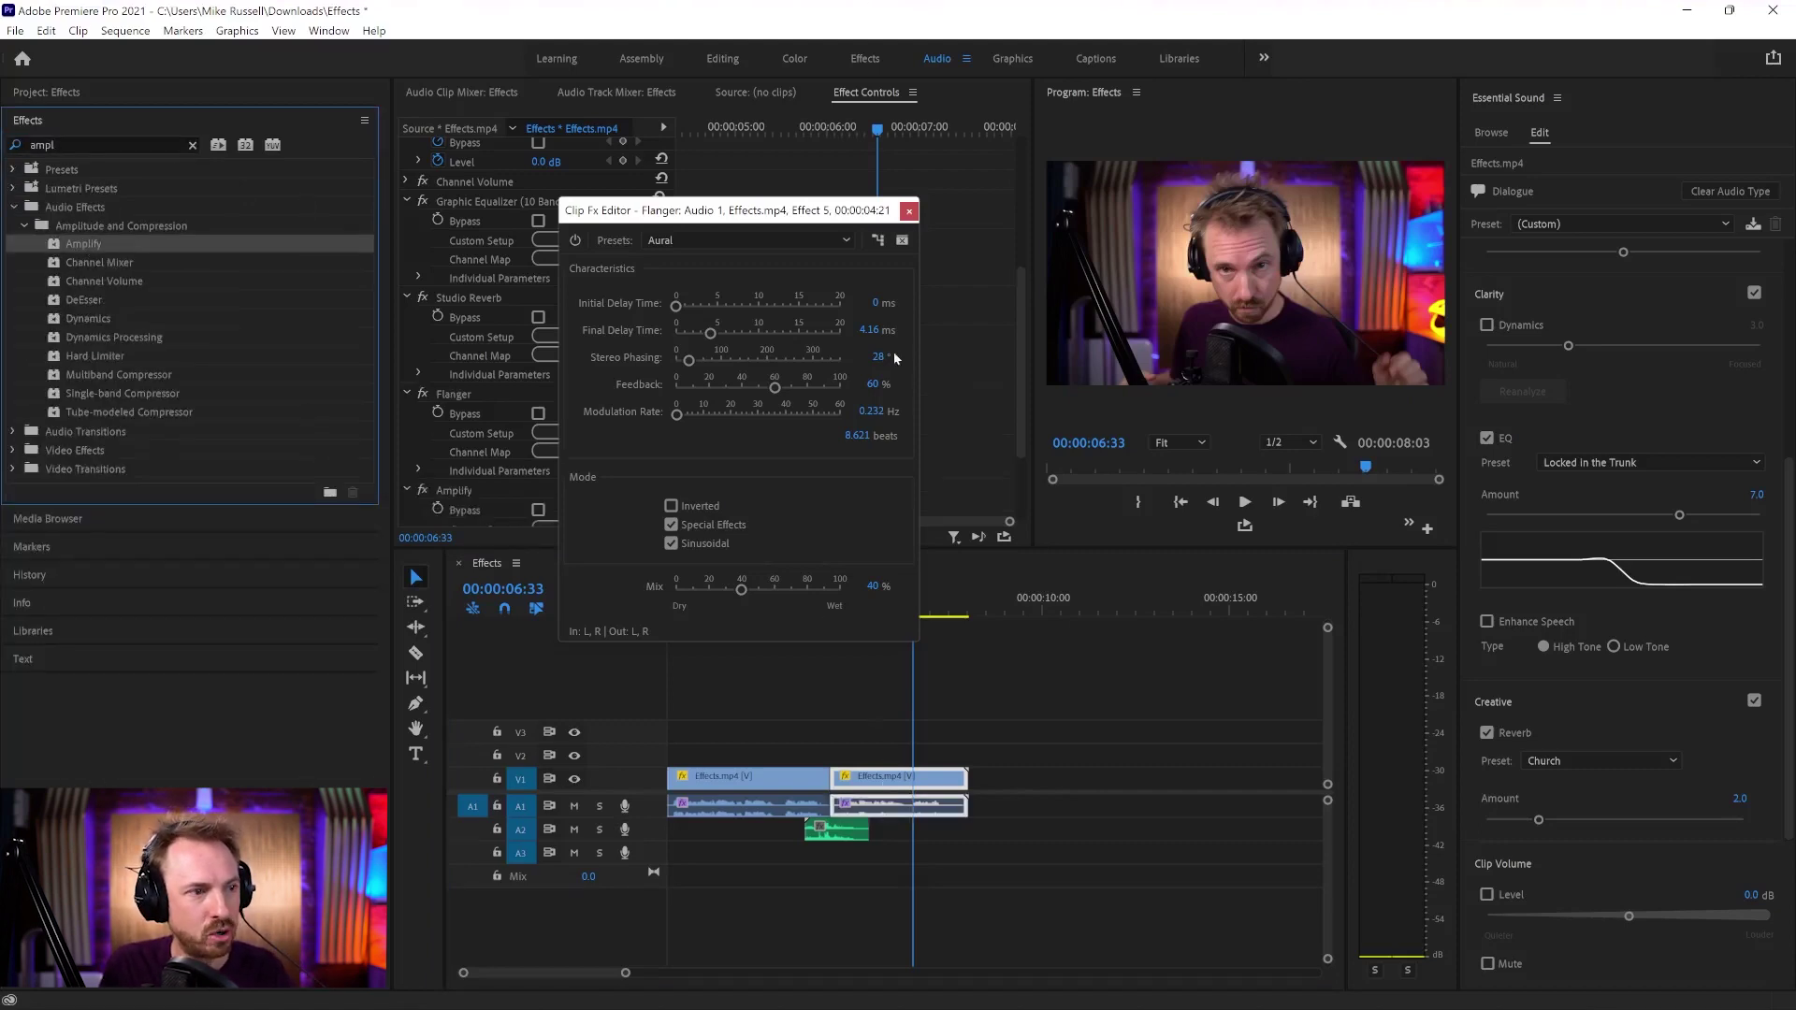
click(909, 213)
Step: Preview Amplify's 4.91 dB gain in its Custom Setup editor, then return to the sequence start
scroll(558, 496, down, 2)
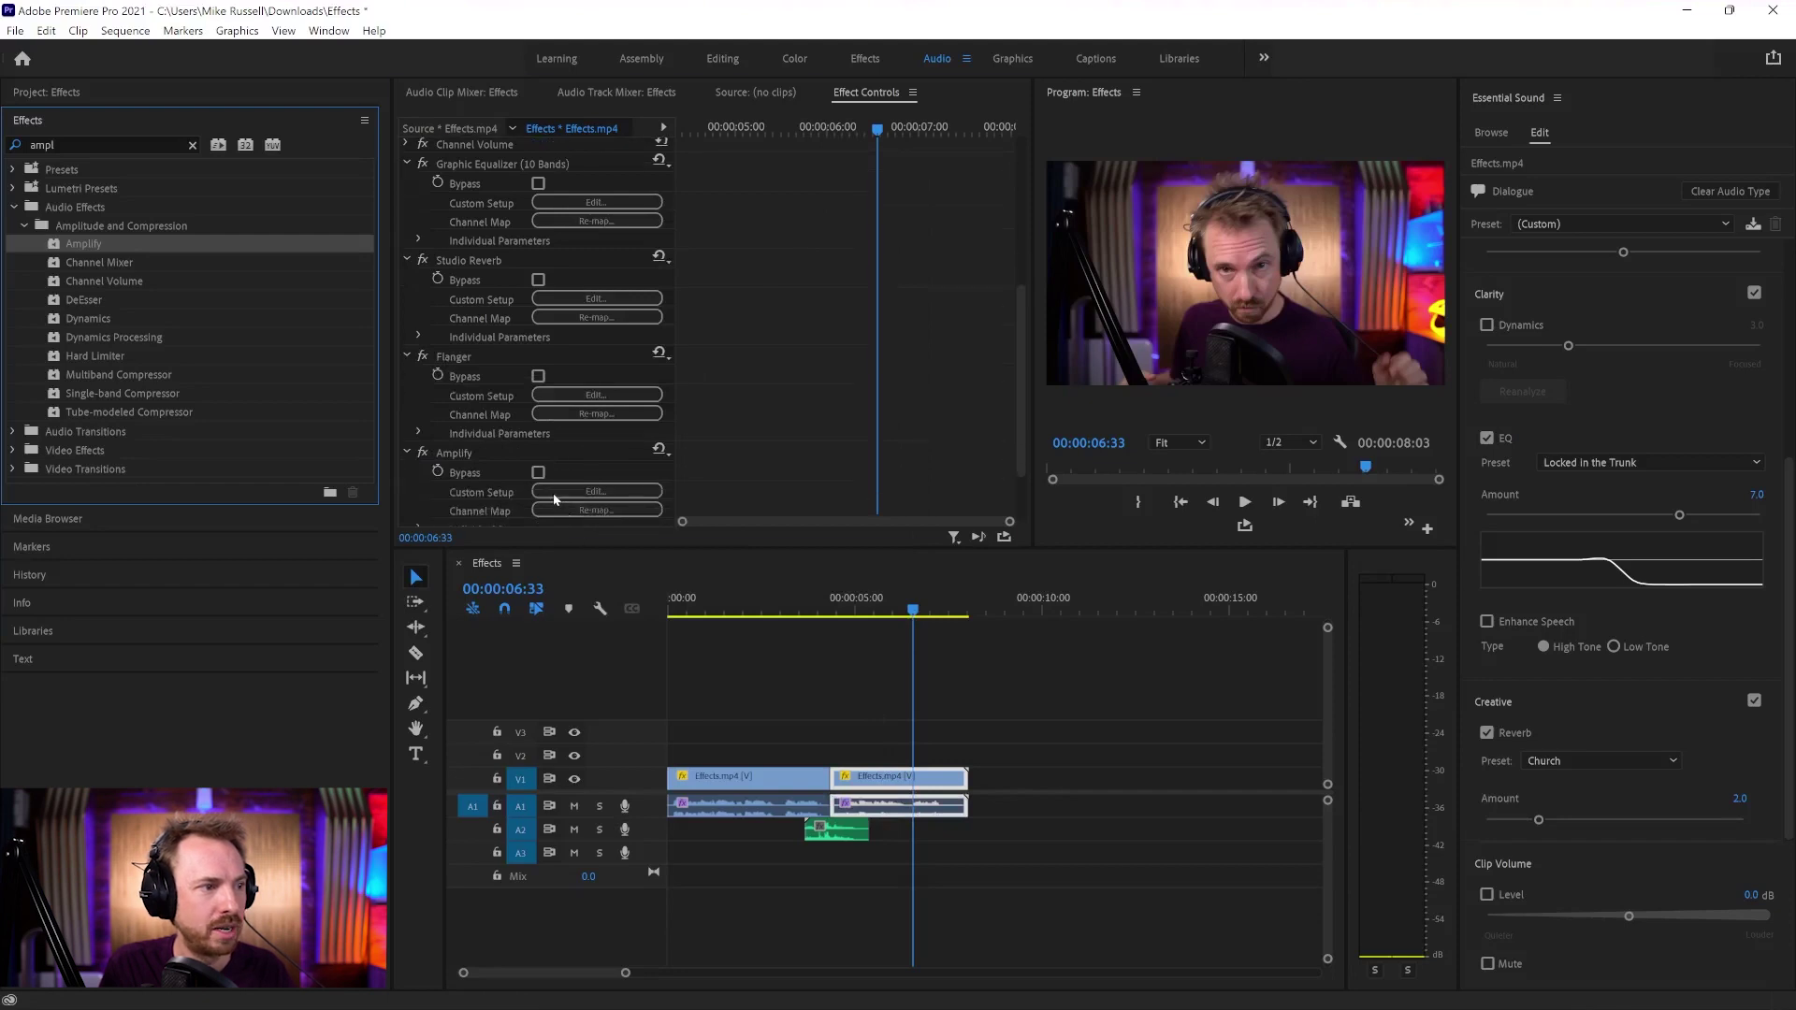
click(596, 492)
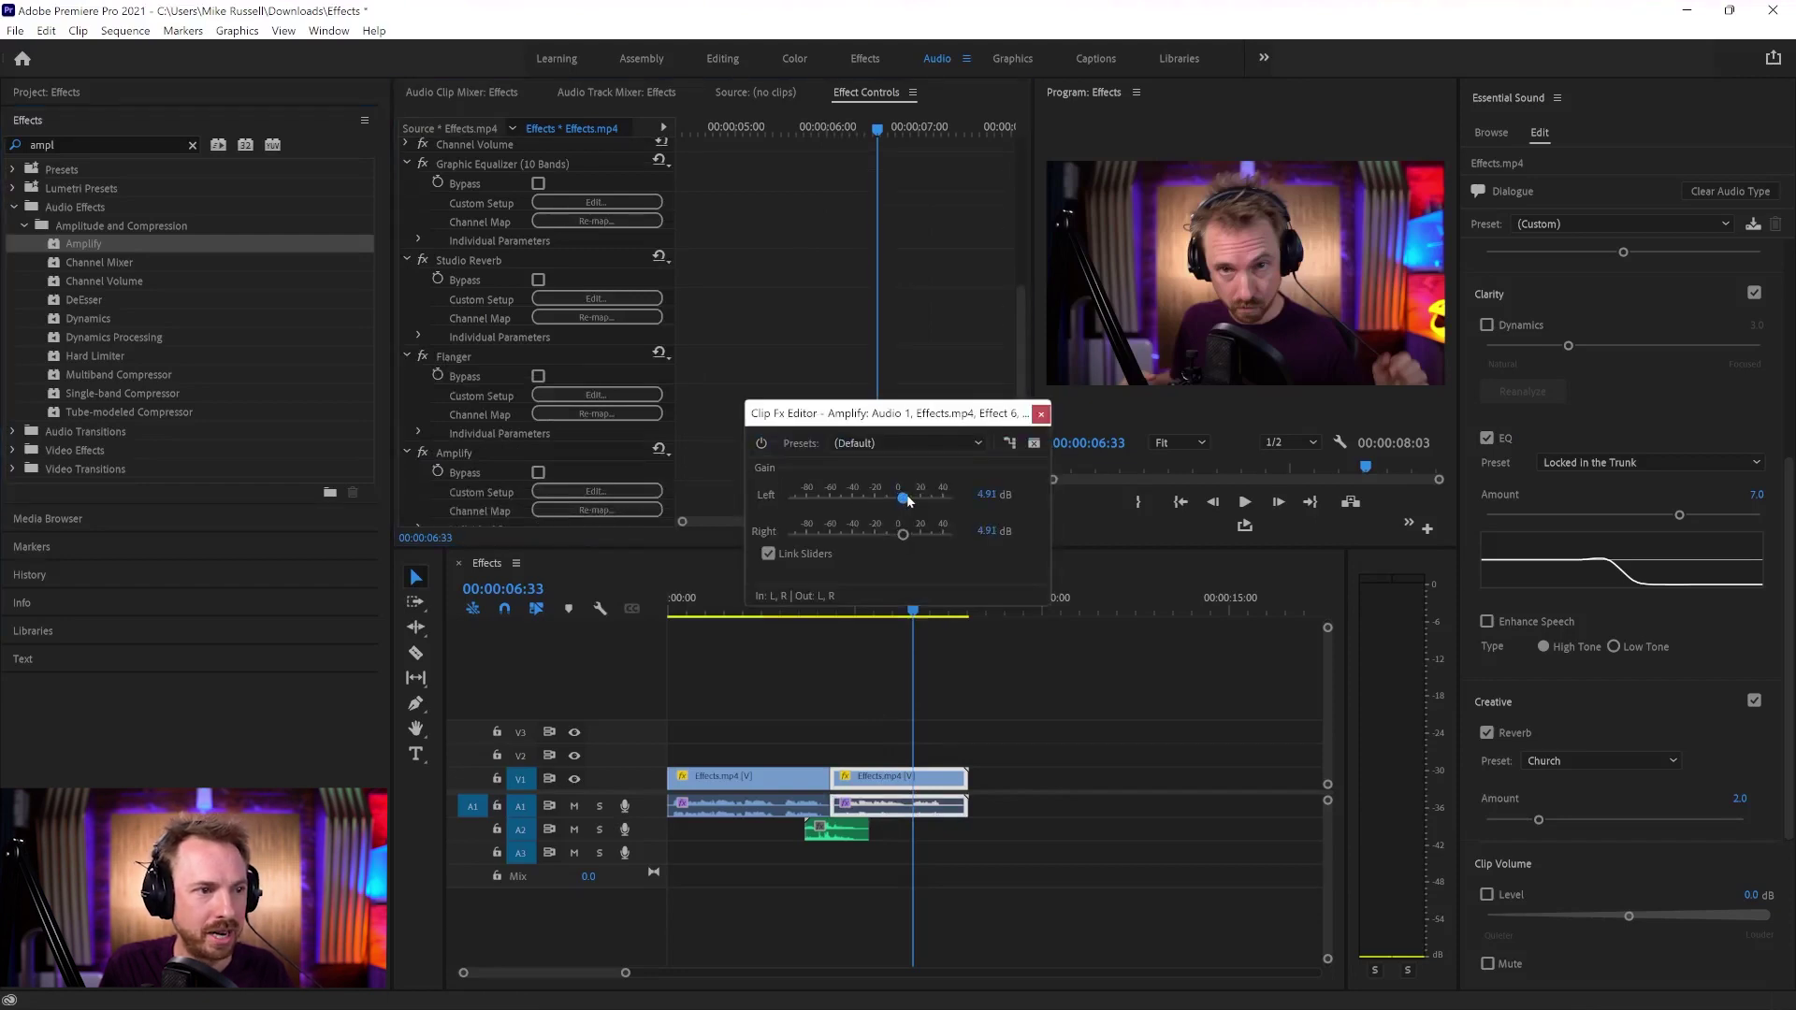
drag(975, 418, 904, 335)
click(916, 621)
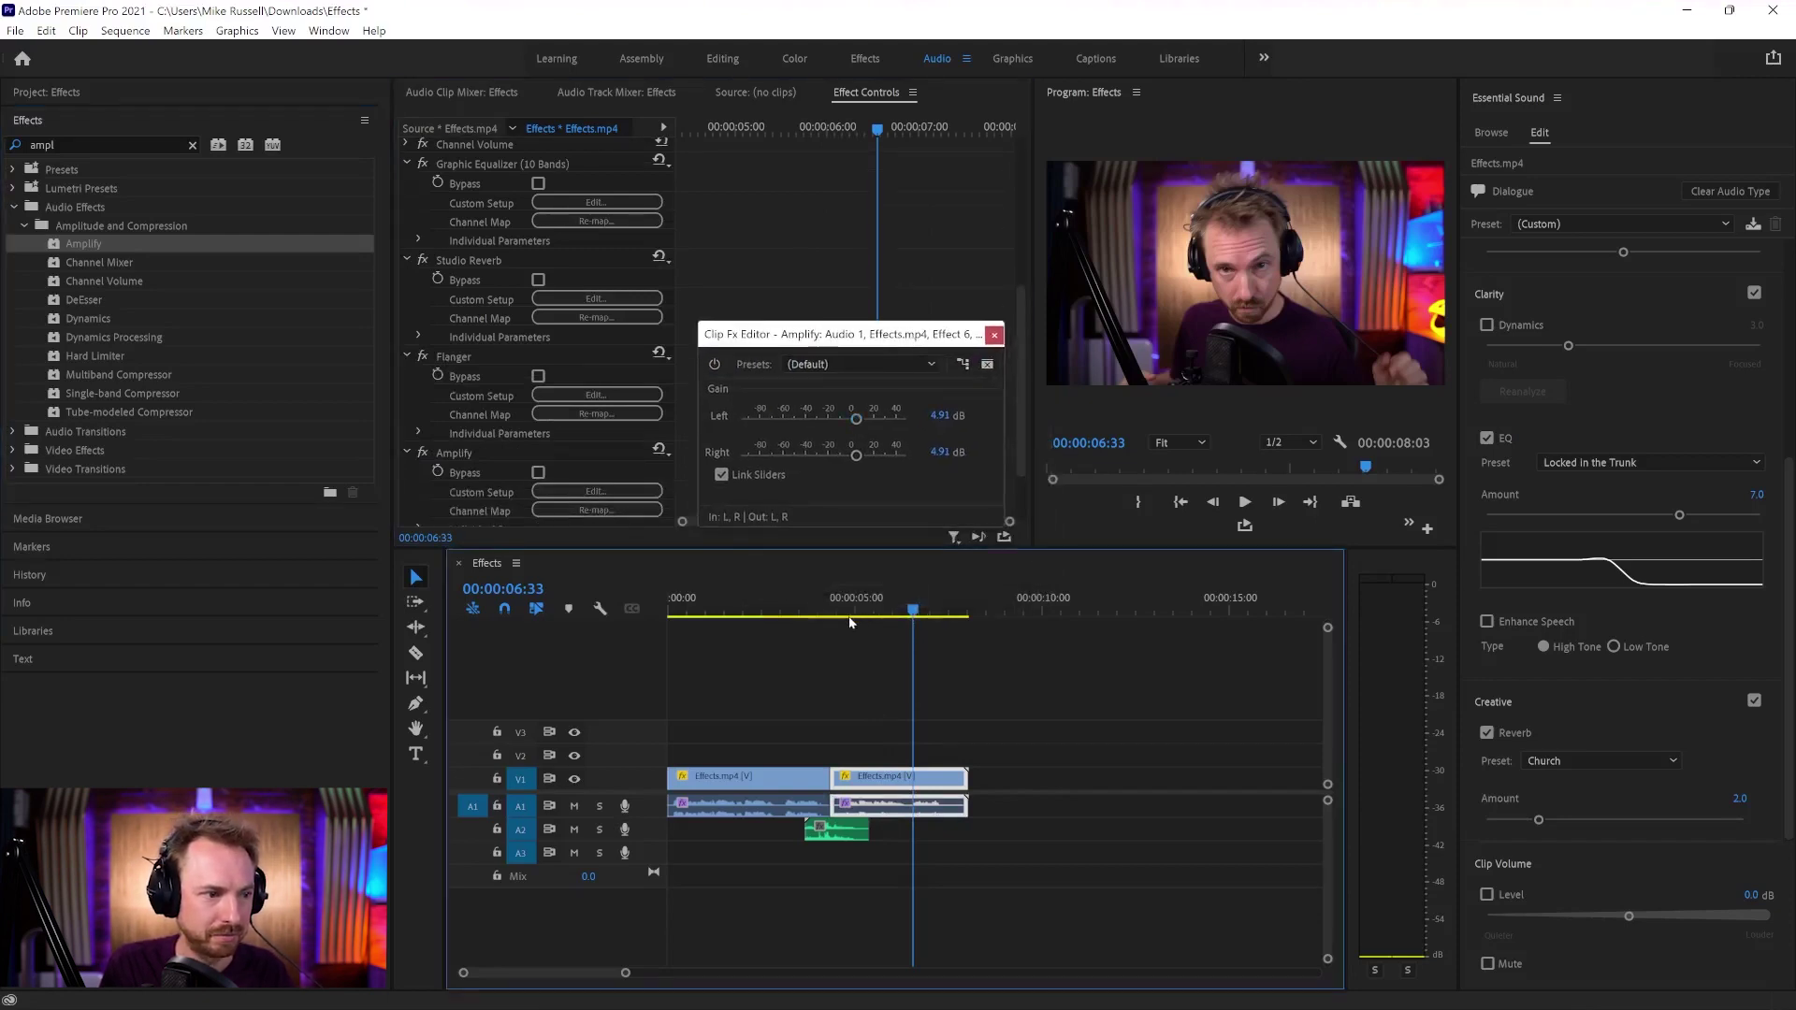
key(space)
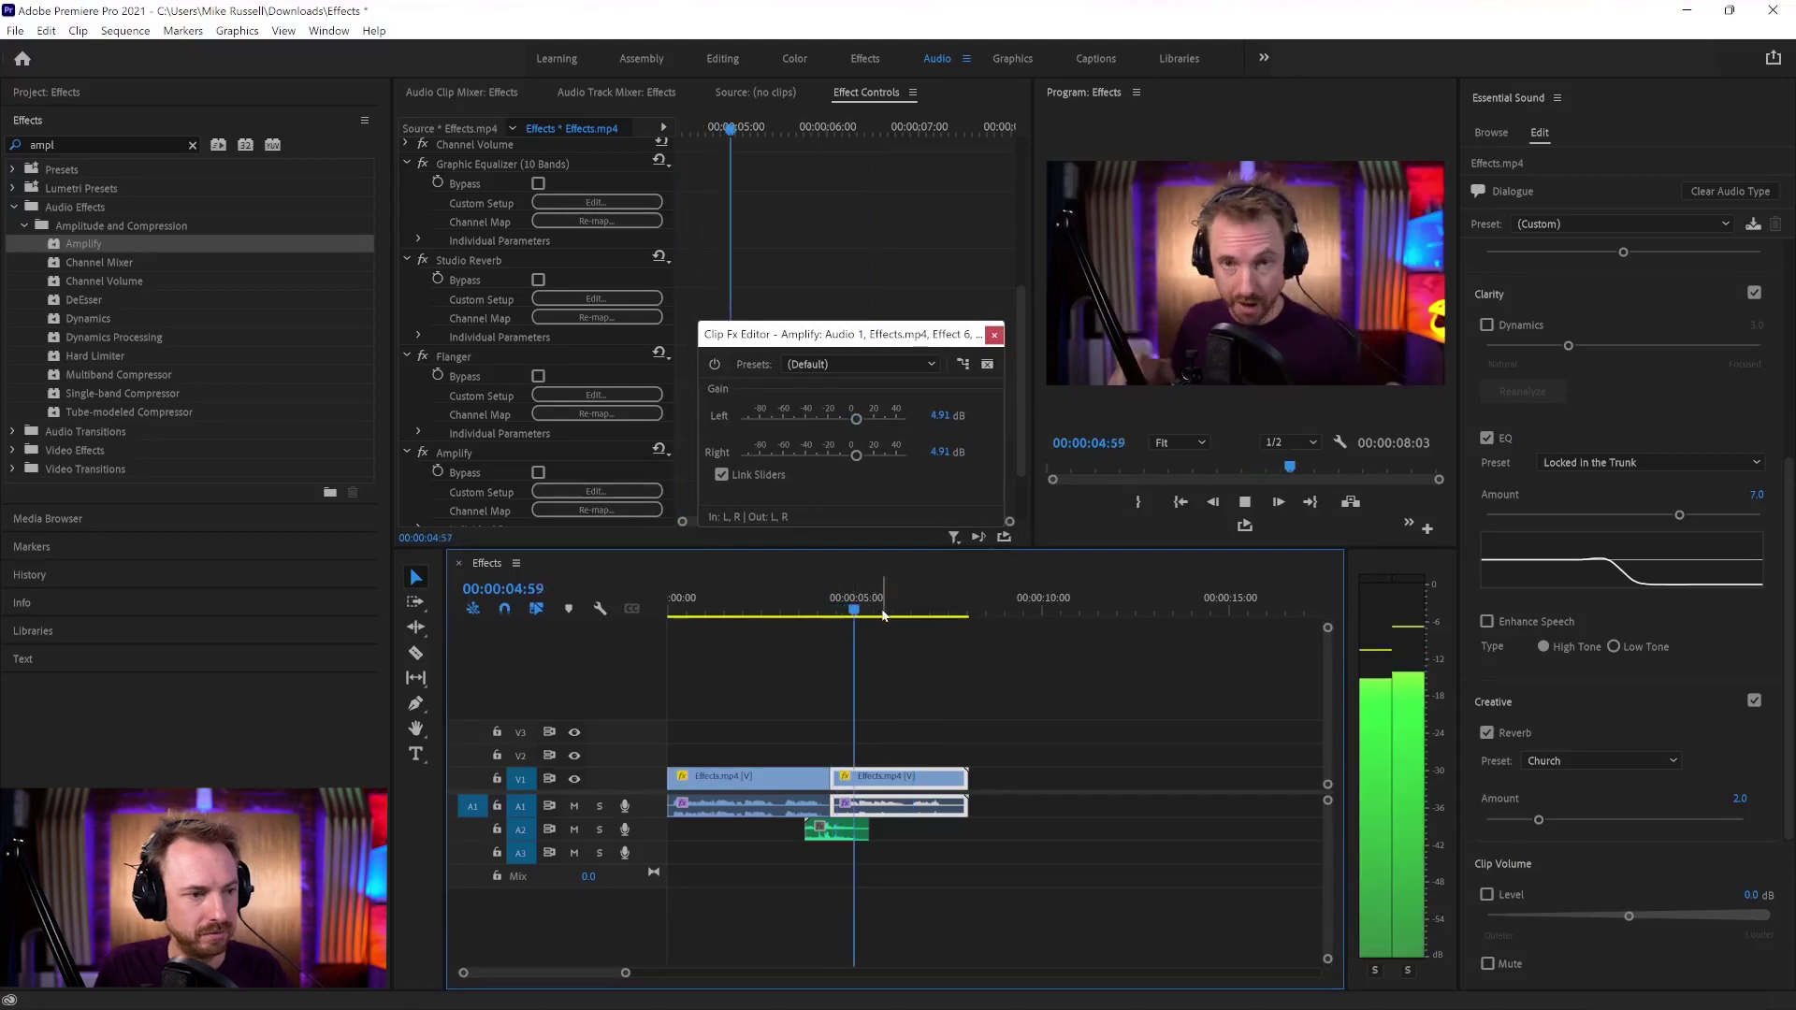
click(993, 334)
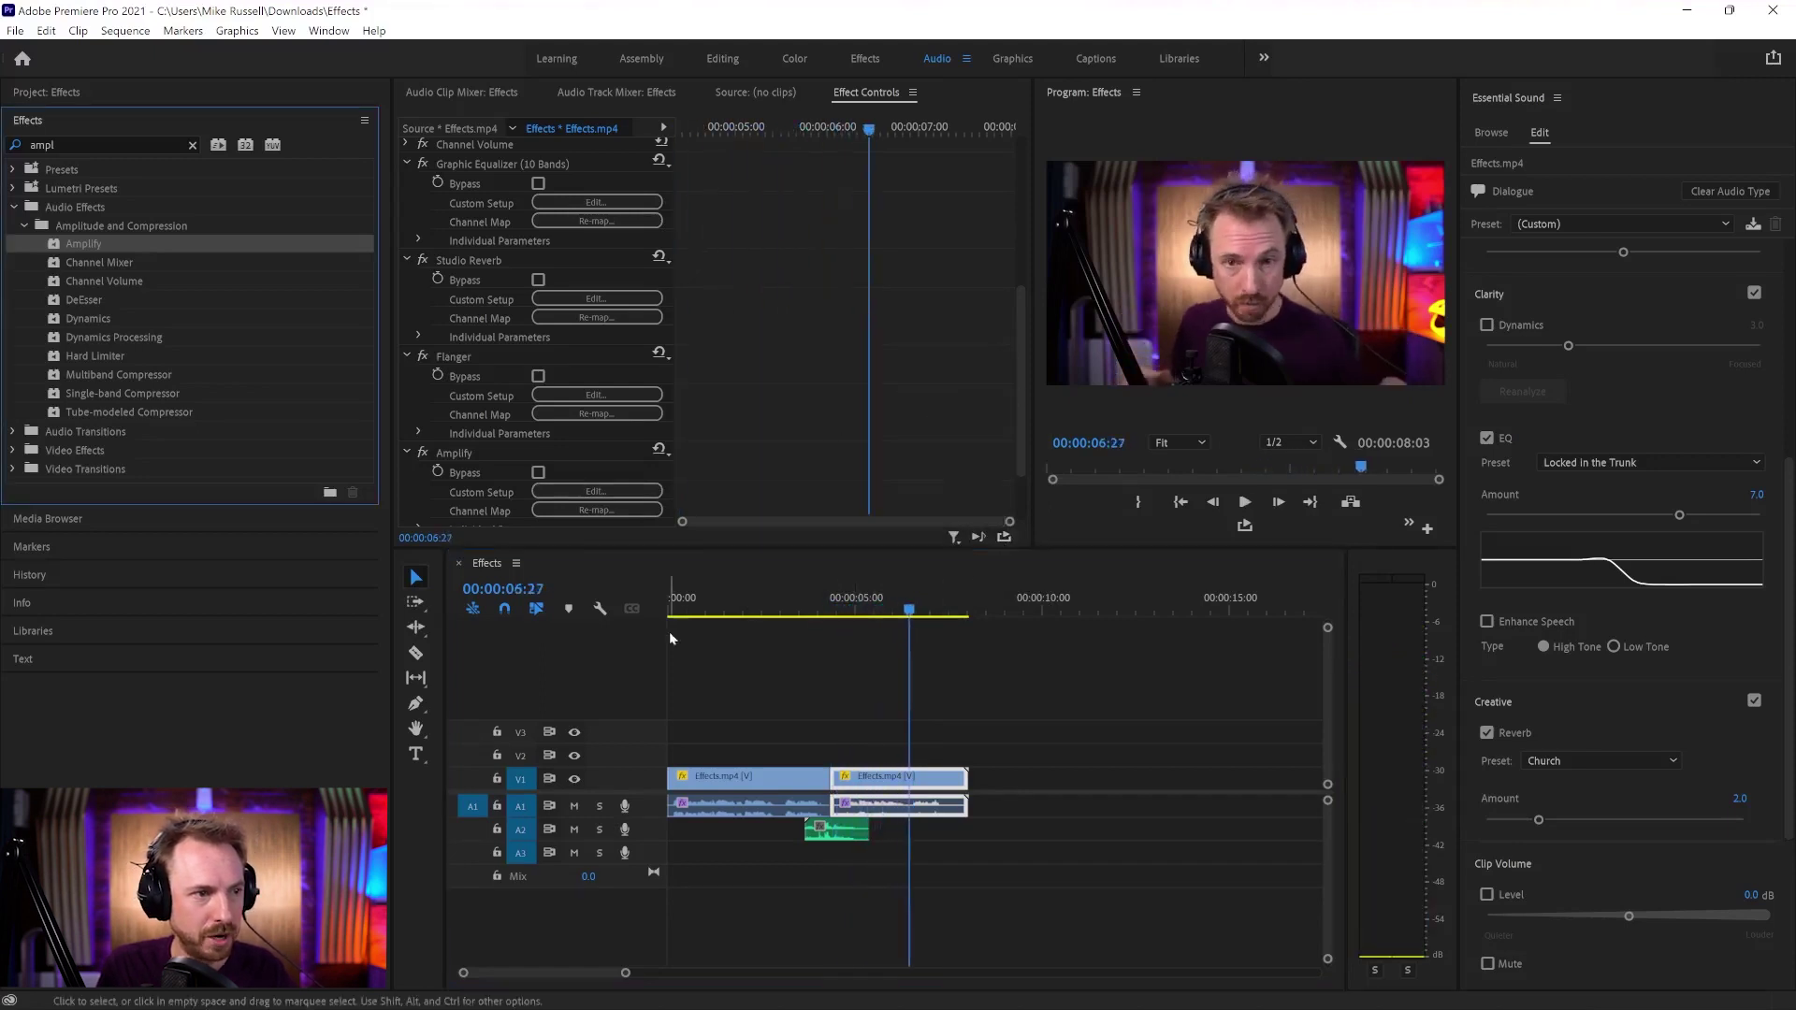
click(670, 609)
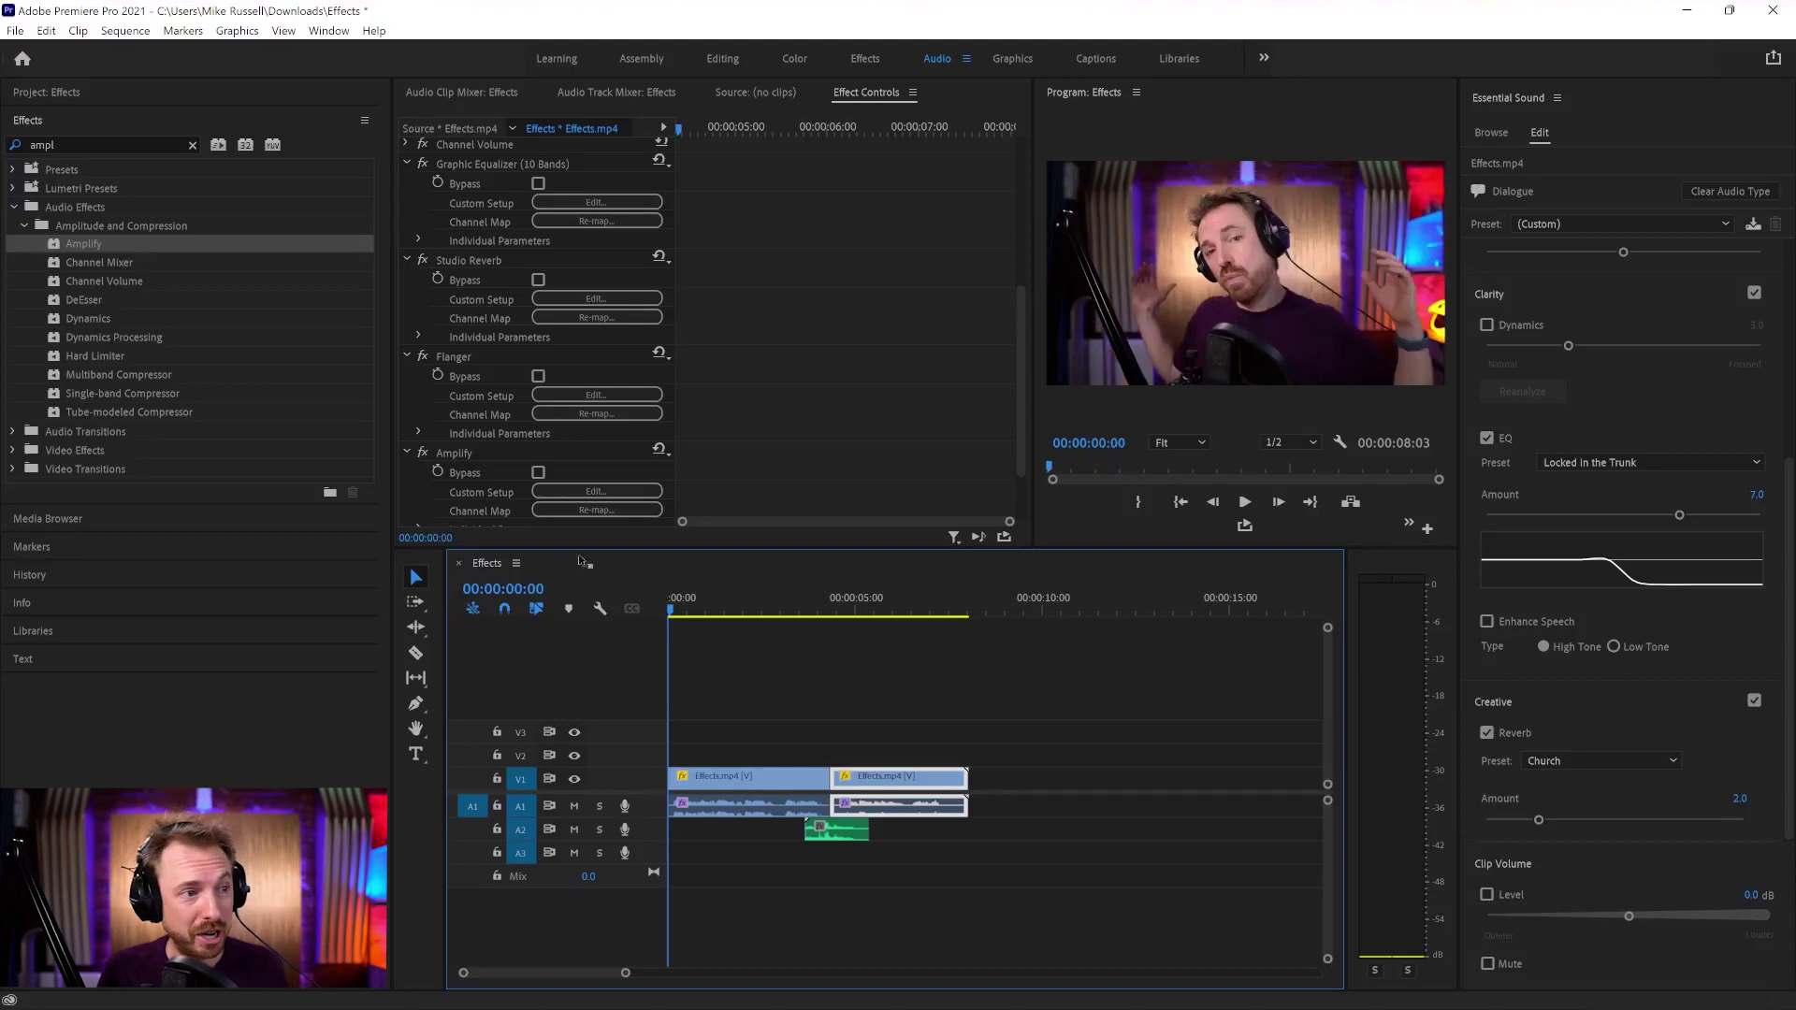
Step: Select the first dialogue clip, search 'bass' and add the Bass effect to it
click(725, 809)
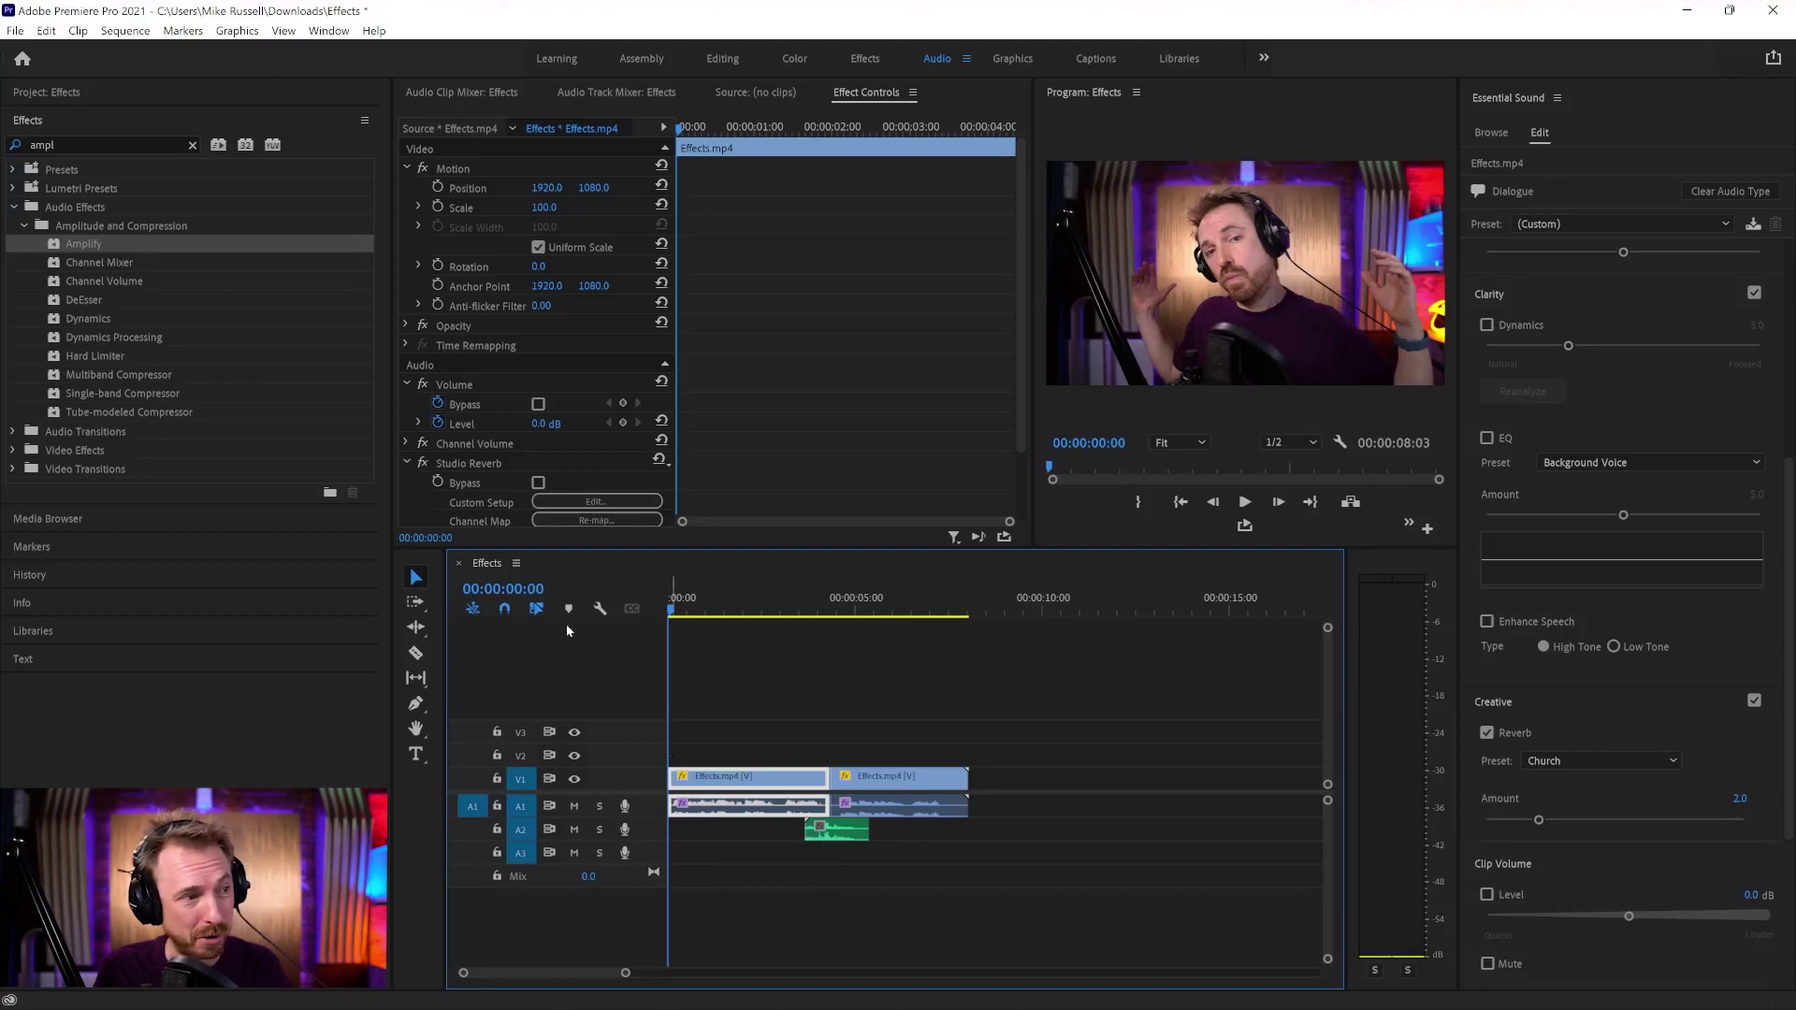
click(101, 144)
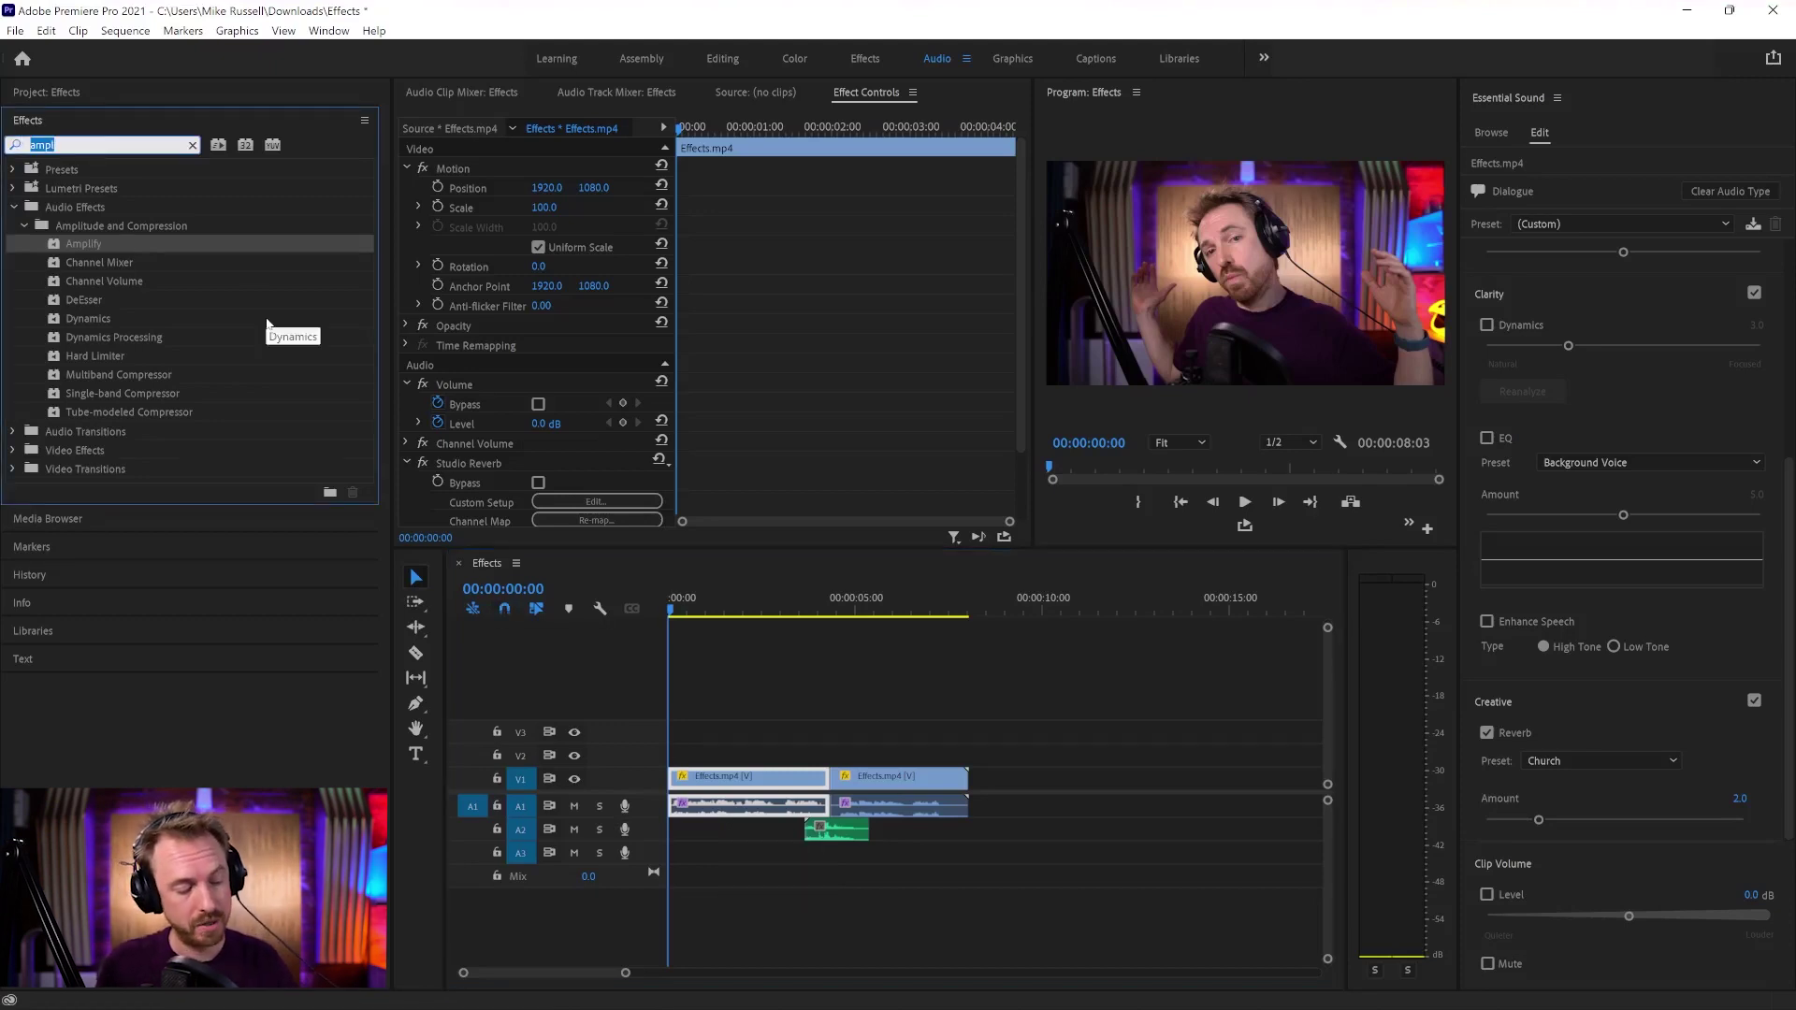
text(bass)
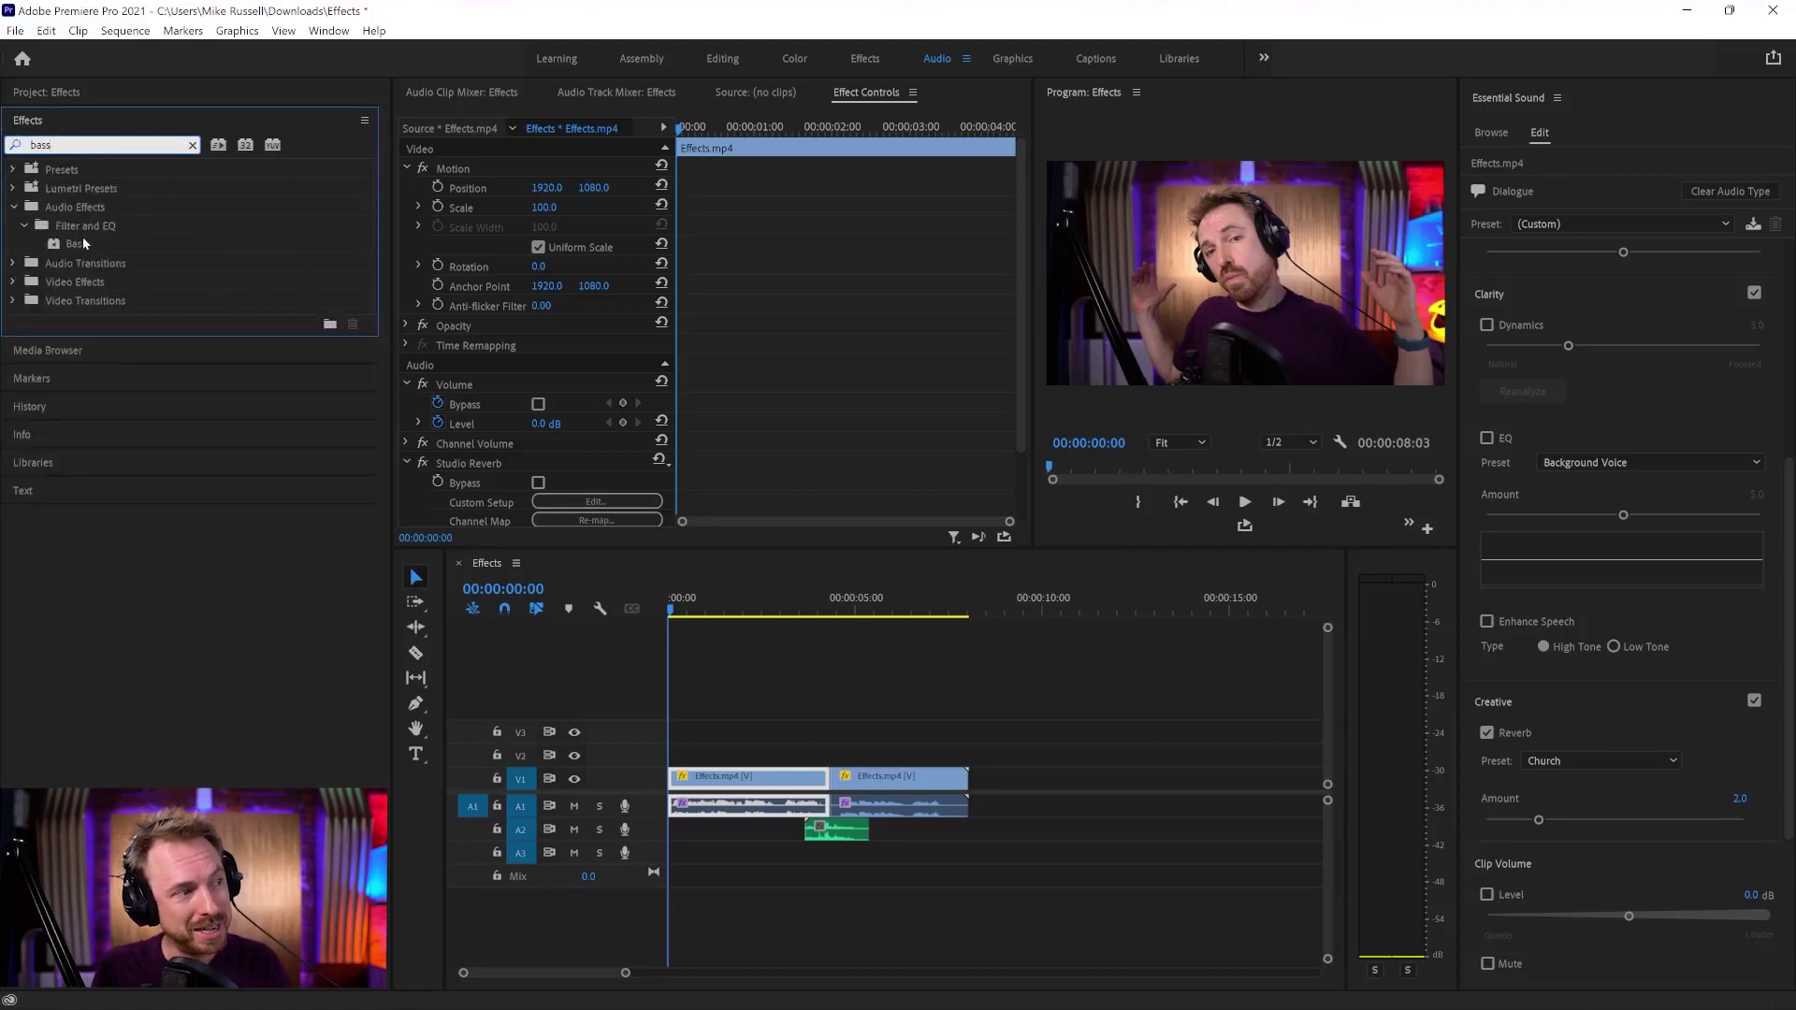
click(84, 244)
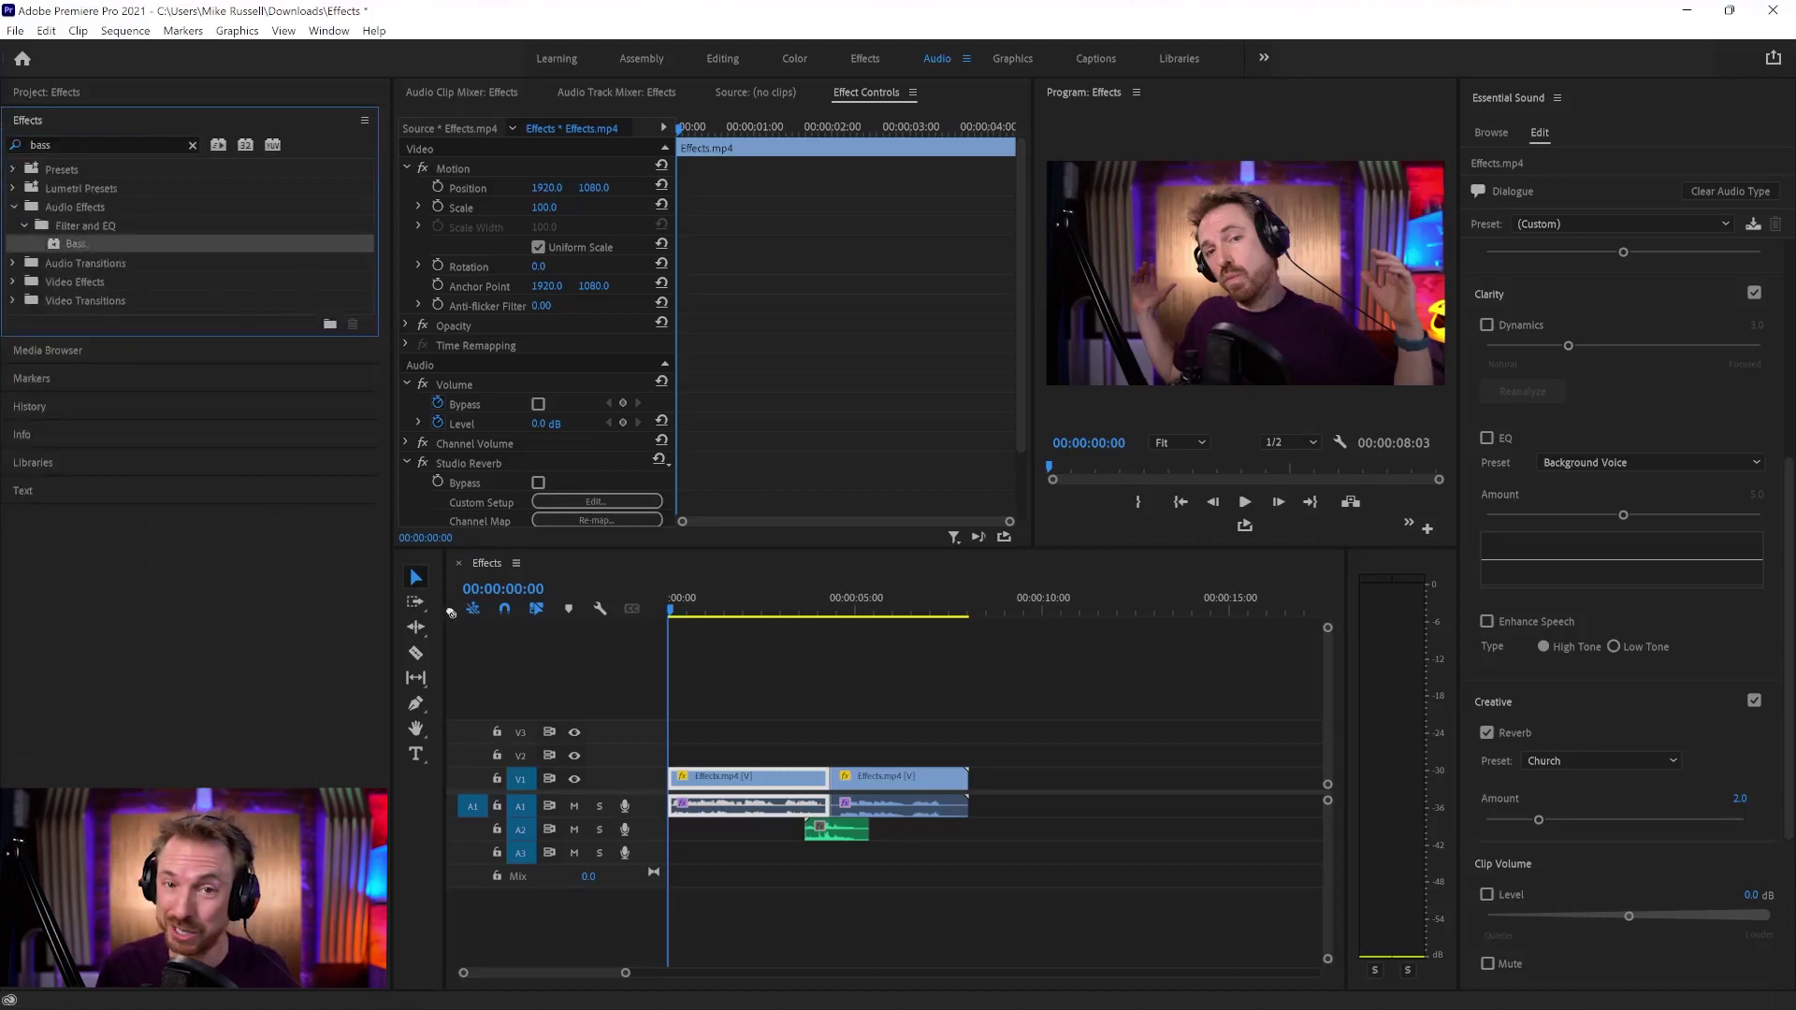
click(734, 812)
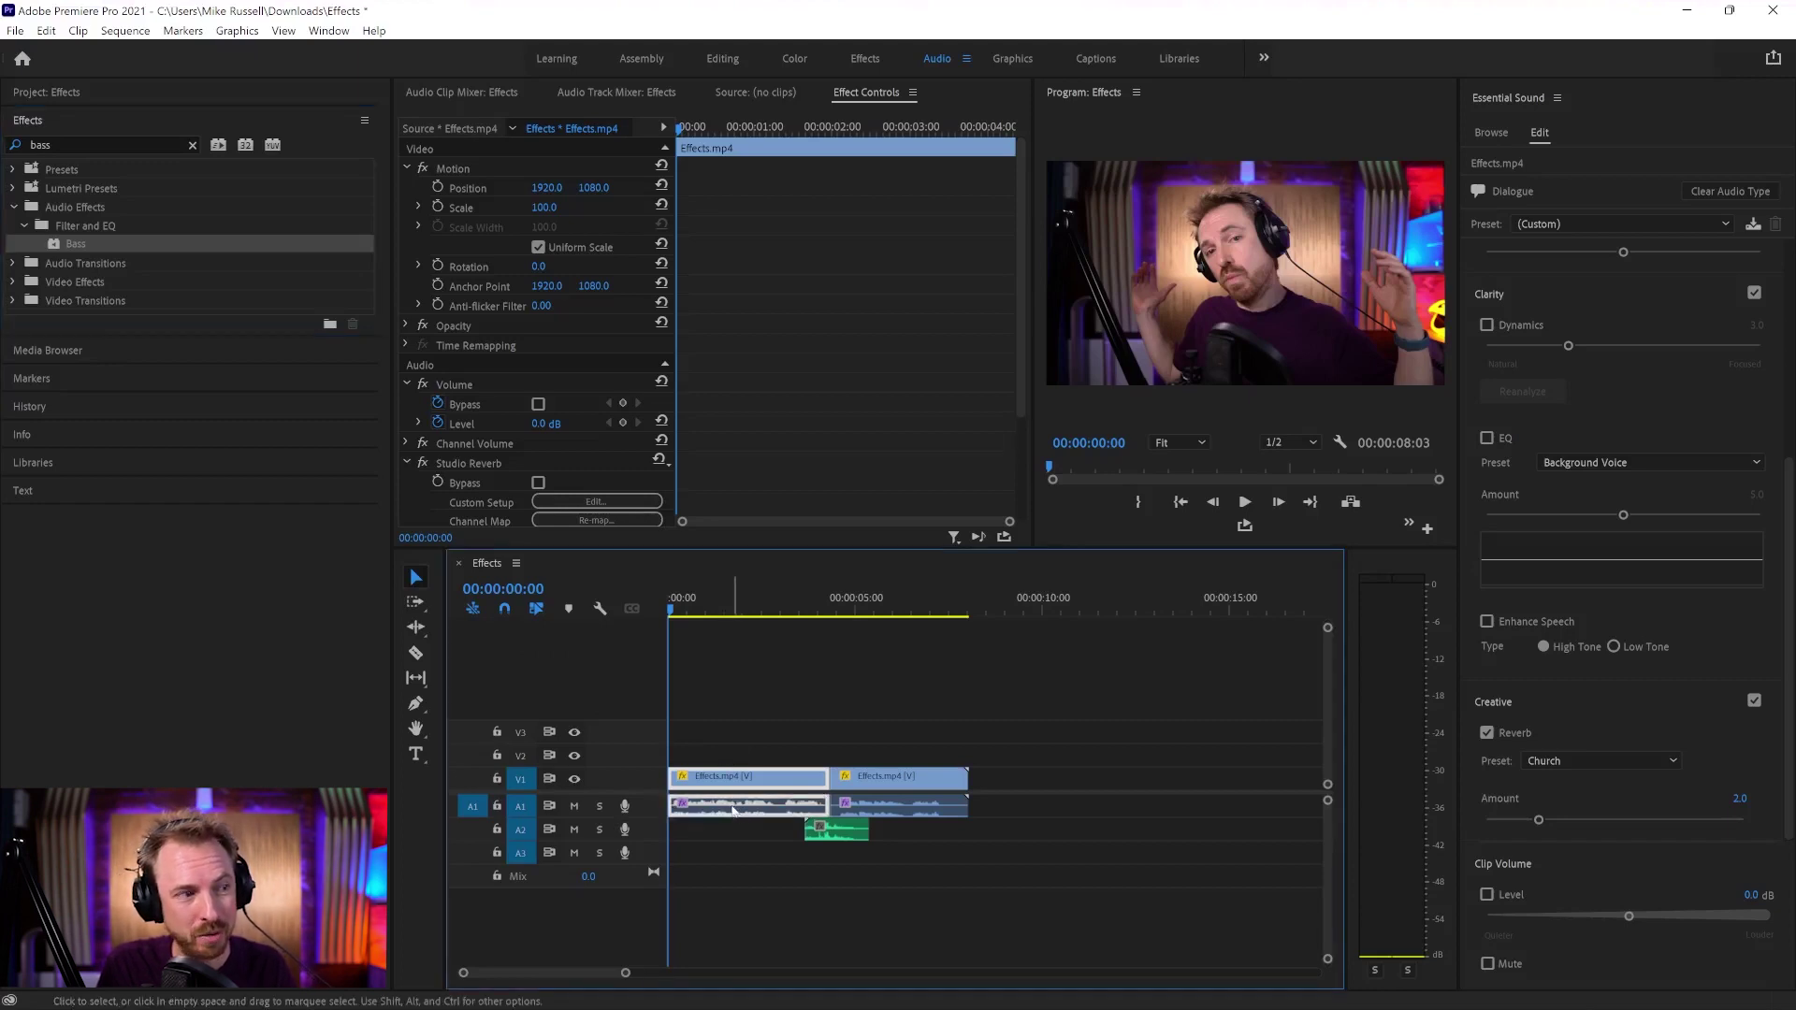
scroll(542, 423, down, 3)
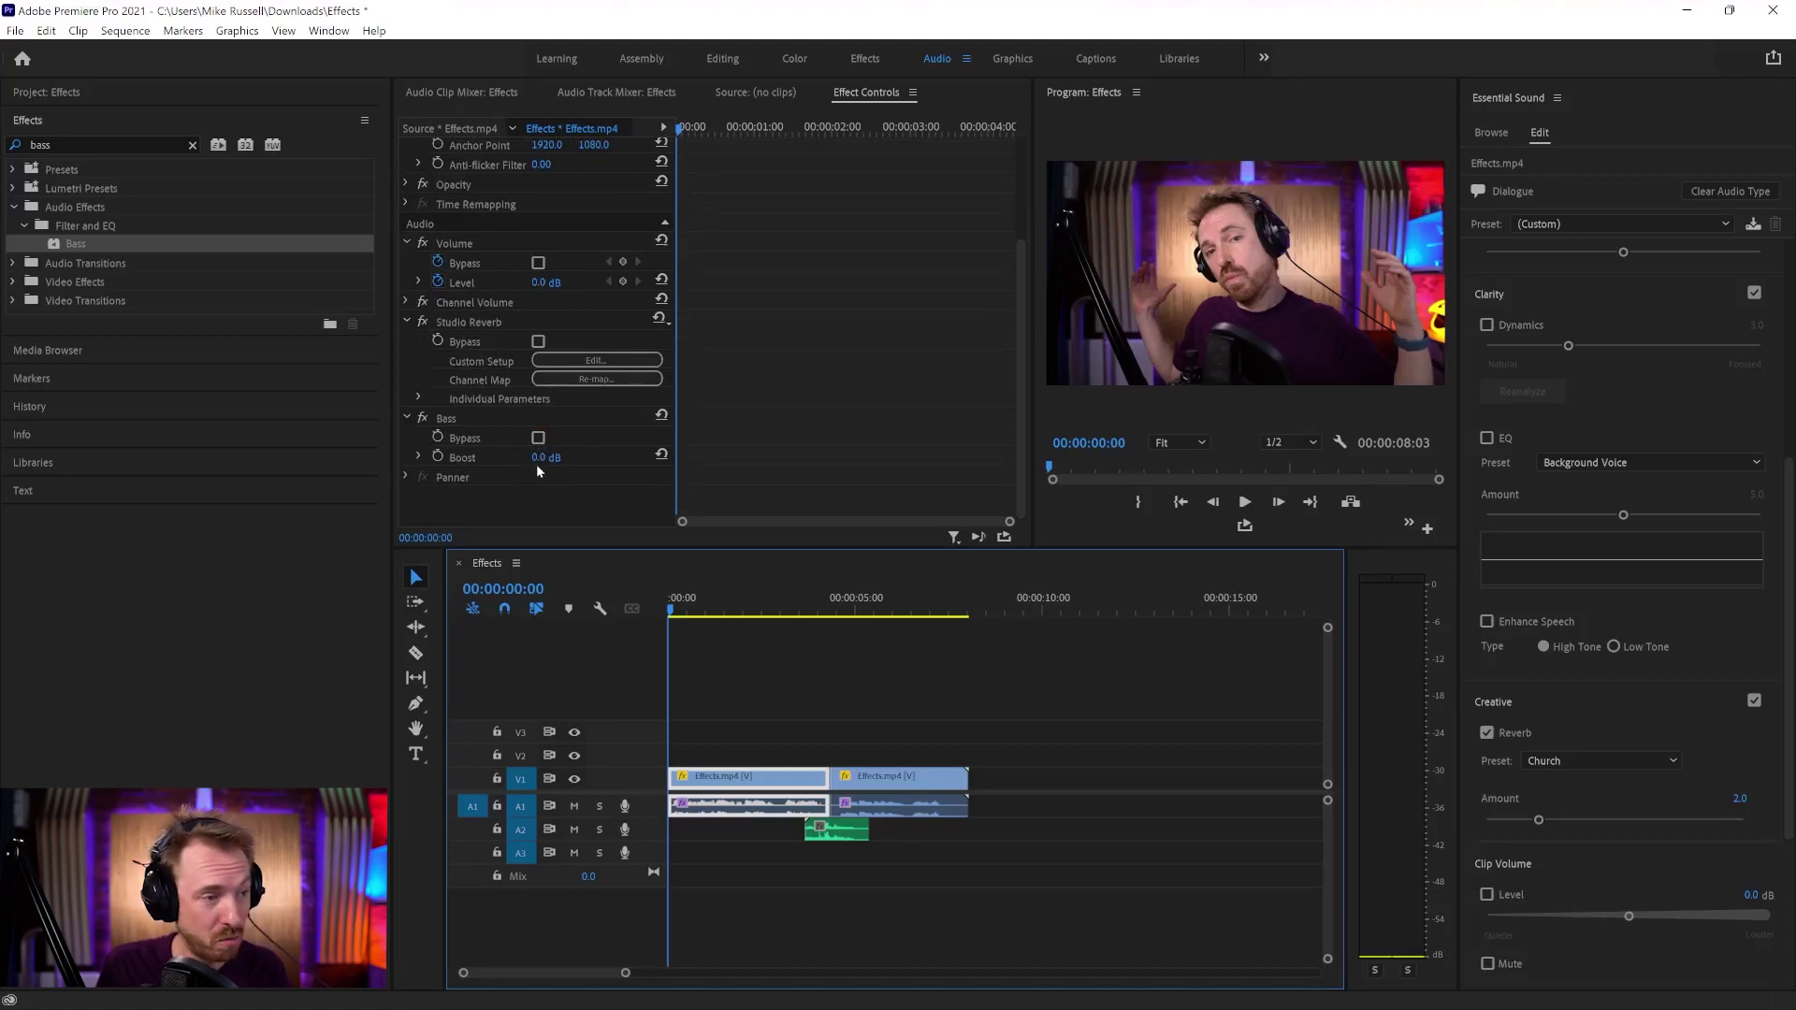
Step: Boost the first clip's bass to 9.8 dB while playing it back
key(space)
drag(540, 461, 633, 461)
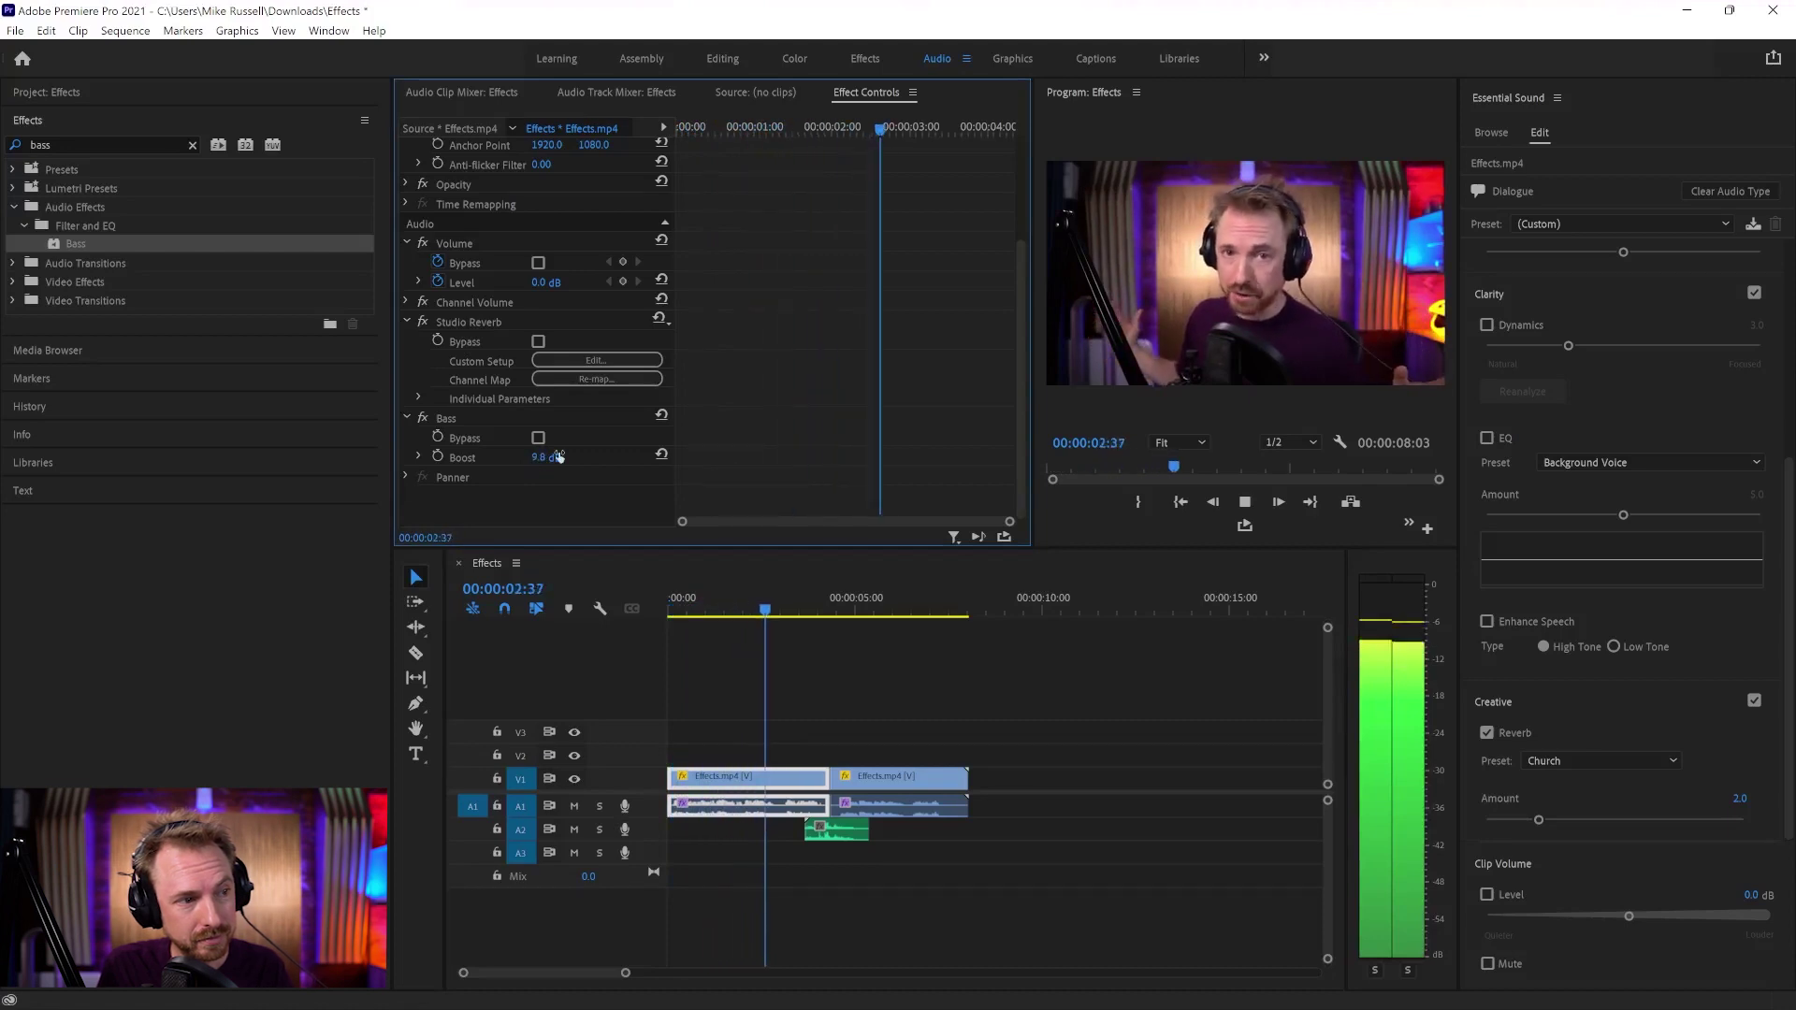
key(space)
key(space)
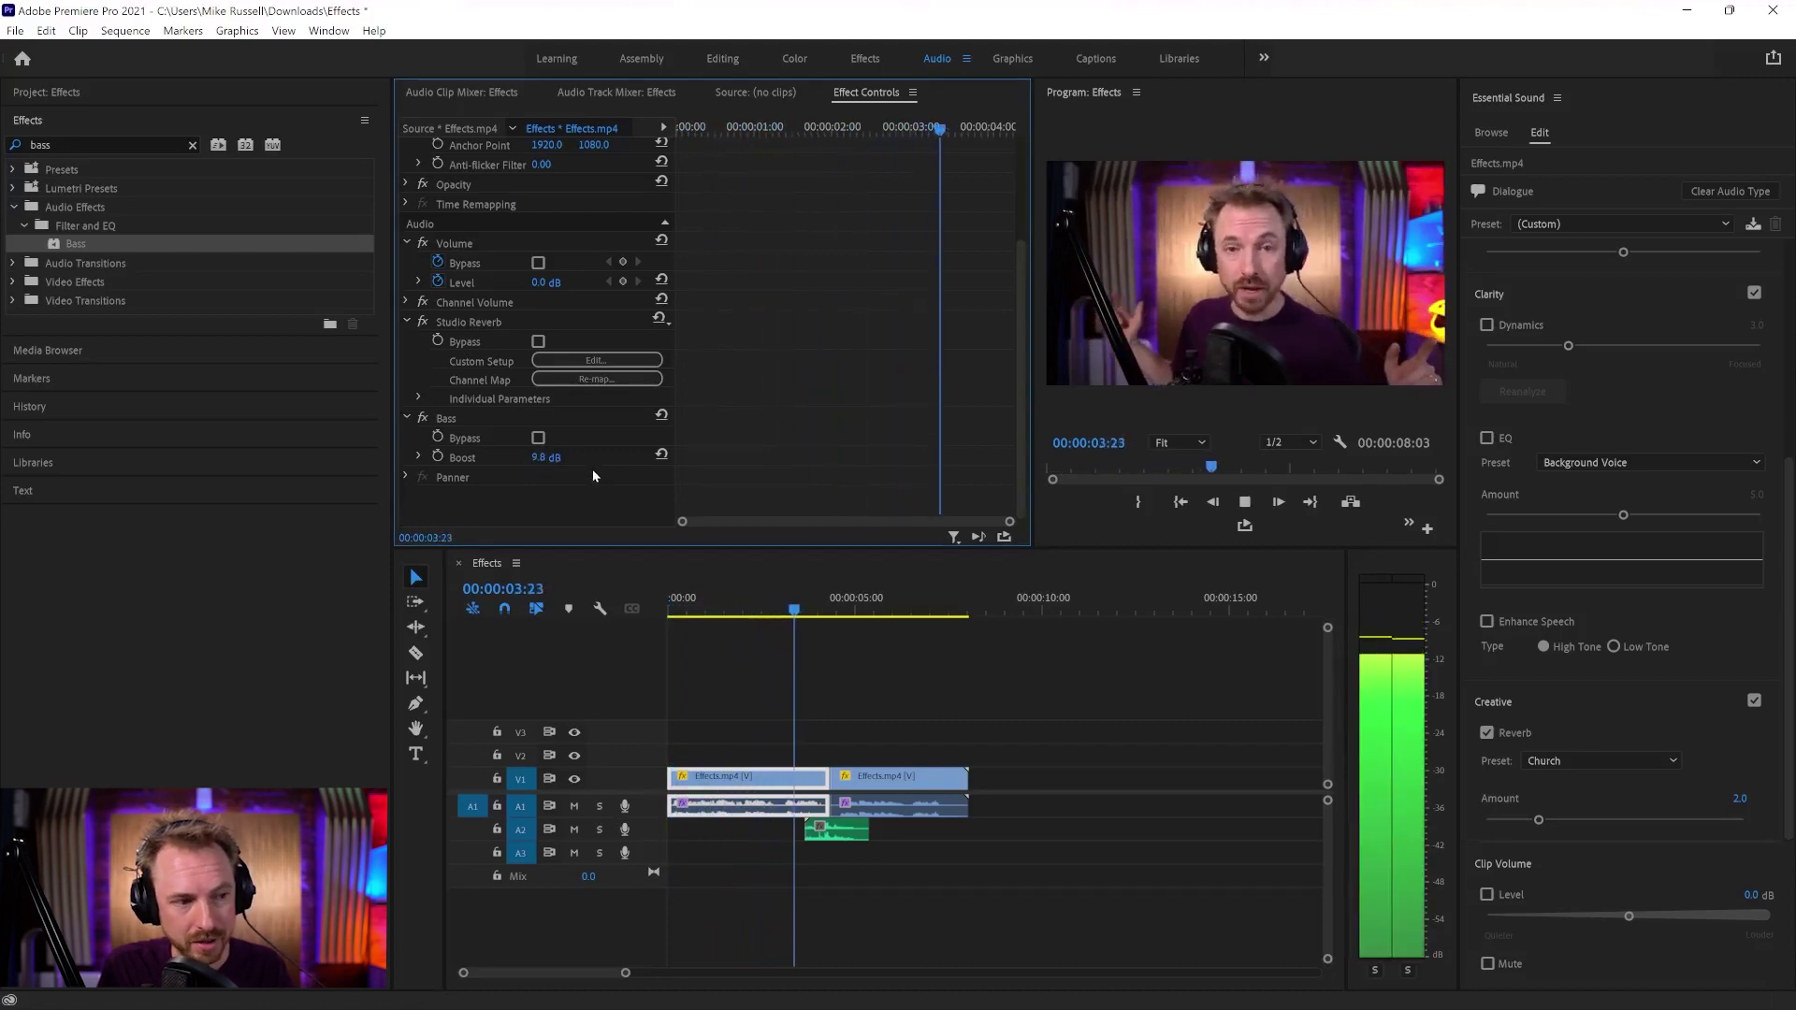
Step: Cut the bass to about -13.6 dB and preview it from the start
drag(546, 458, 491, 462)
click(649, 573)
key(Home)
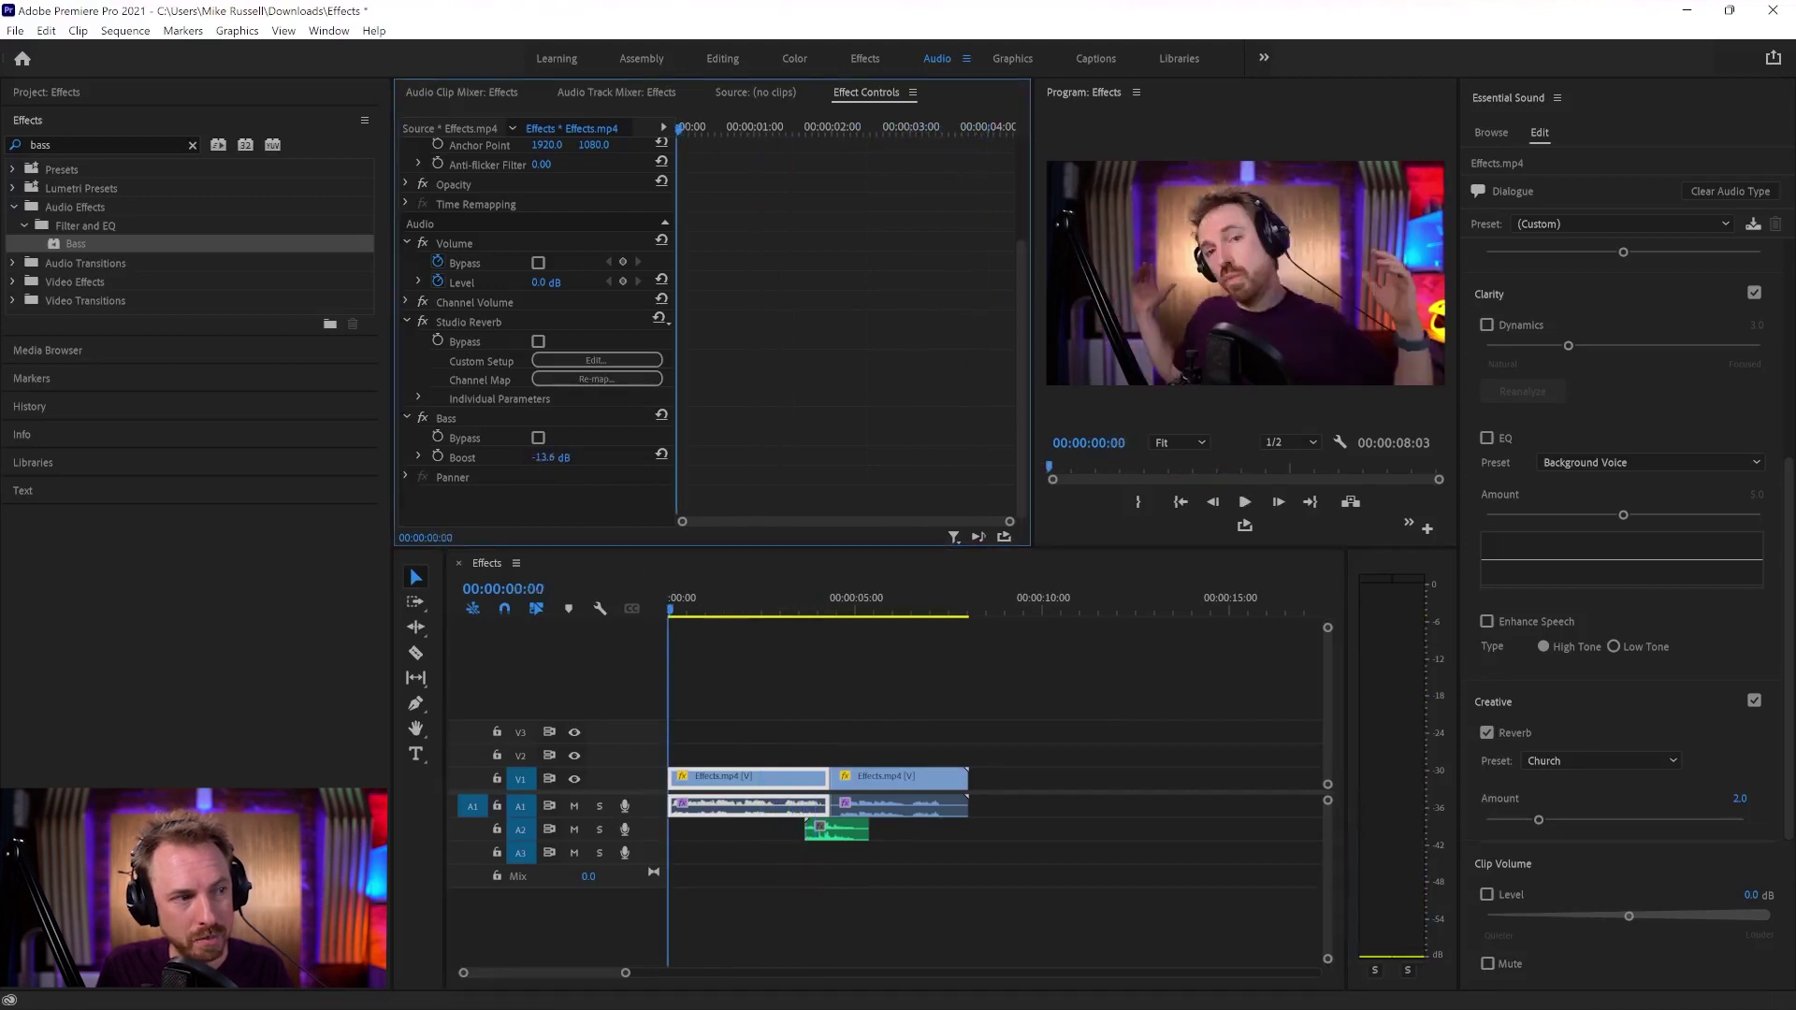
key(space)
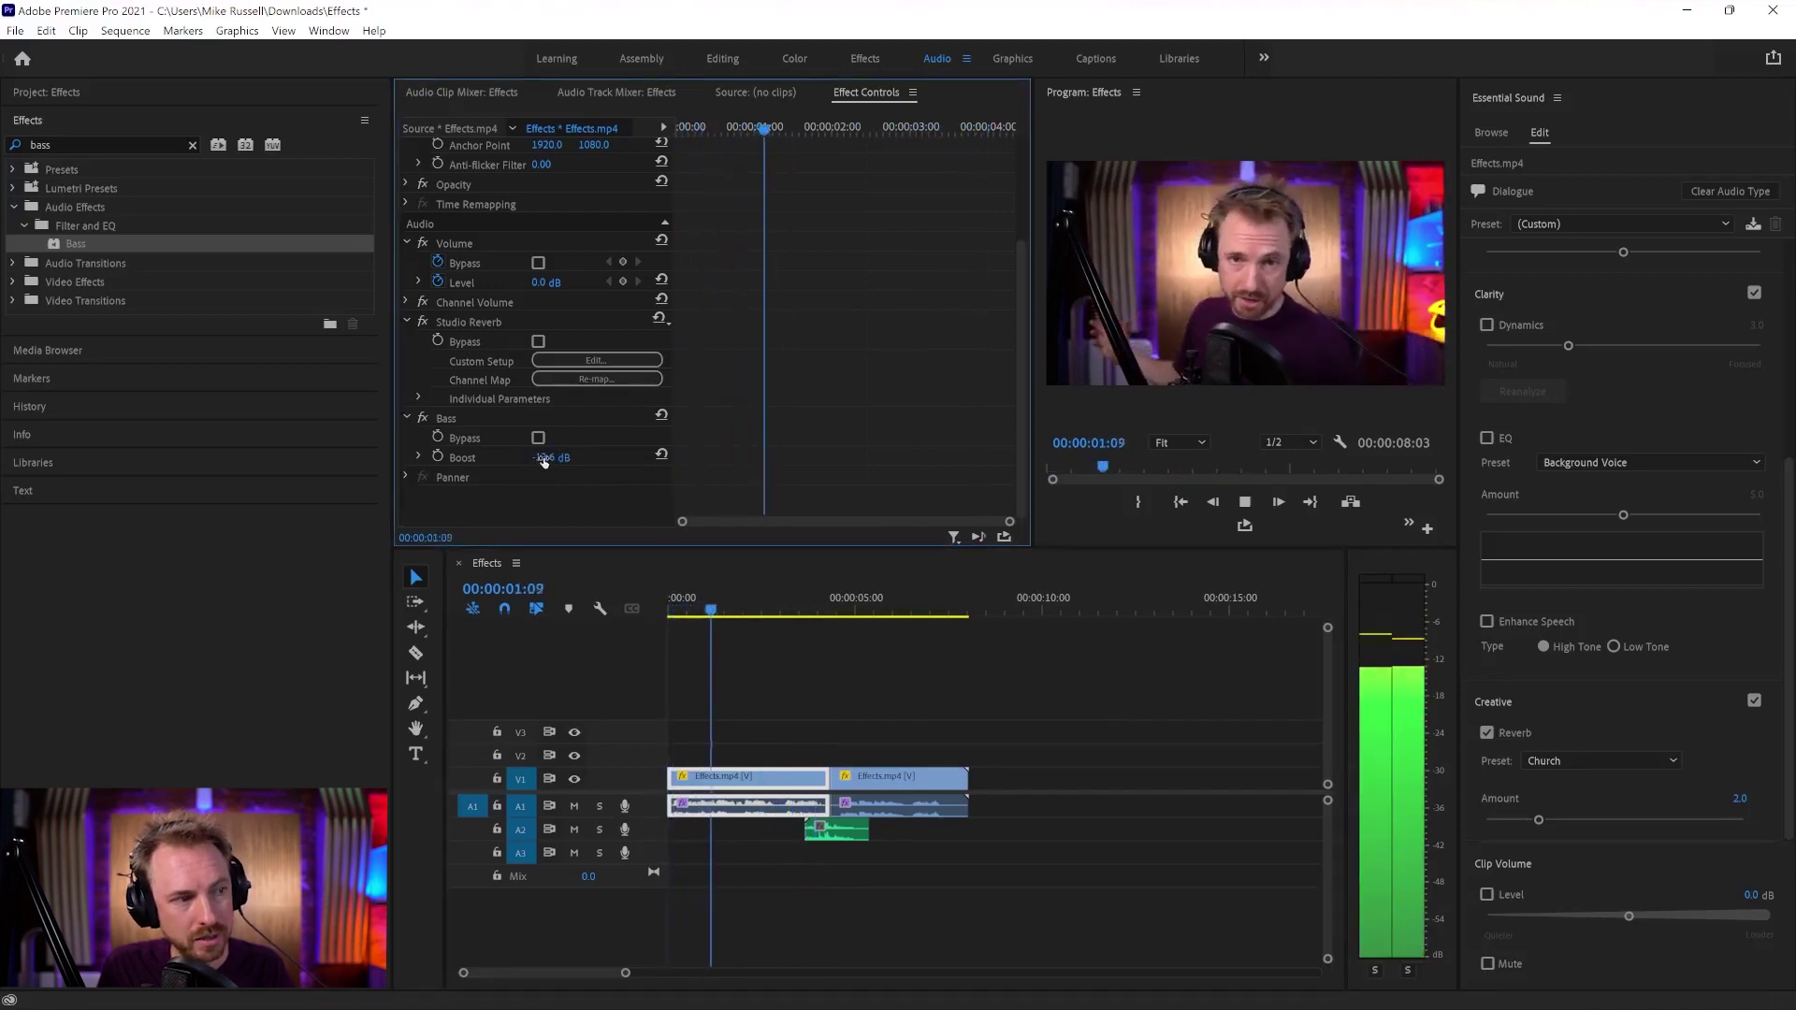
key(space)
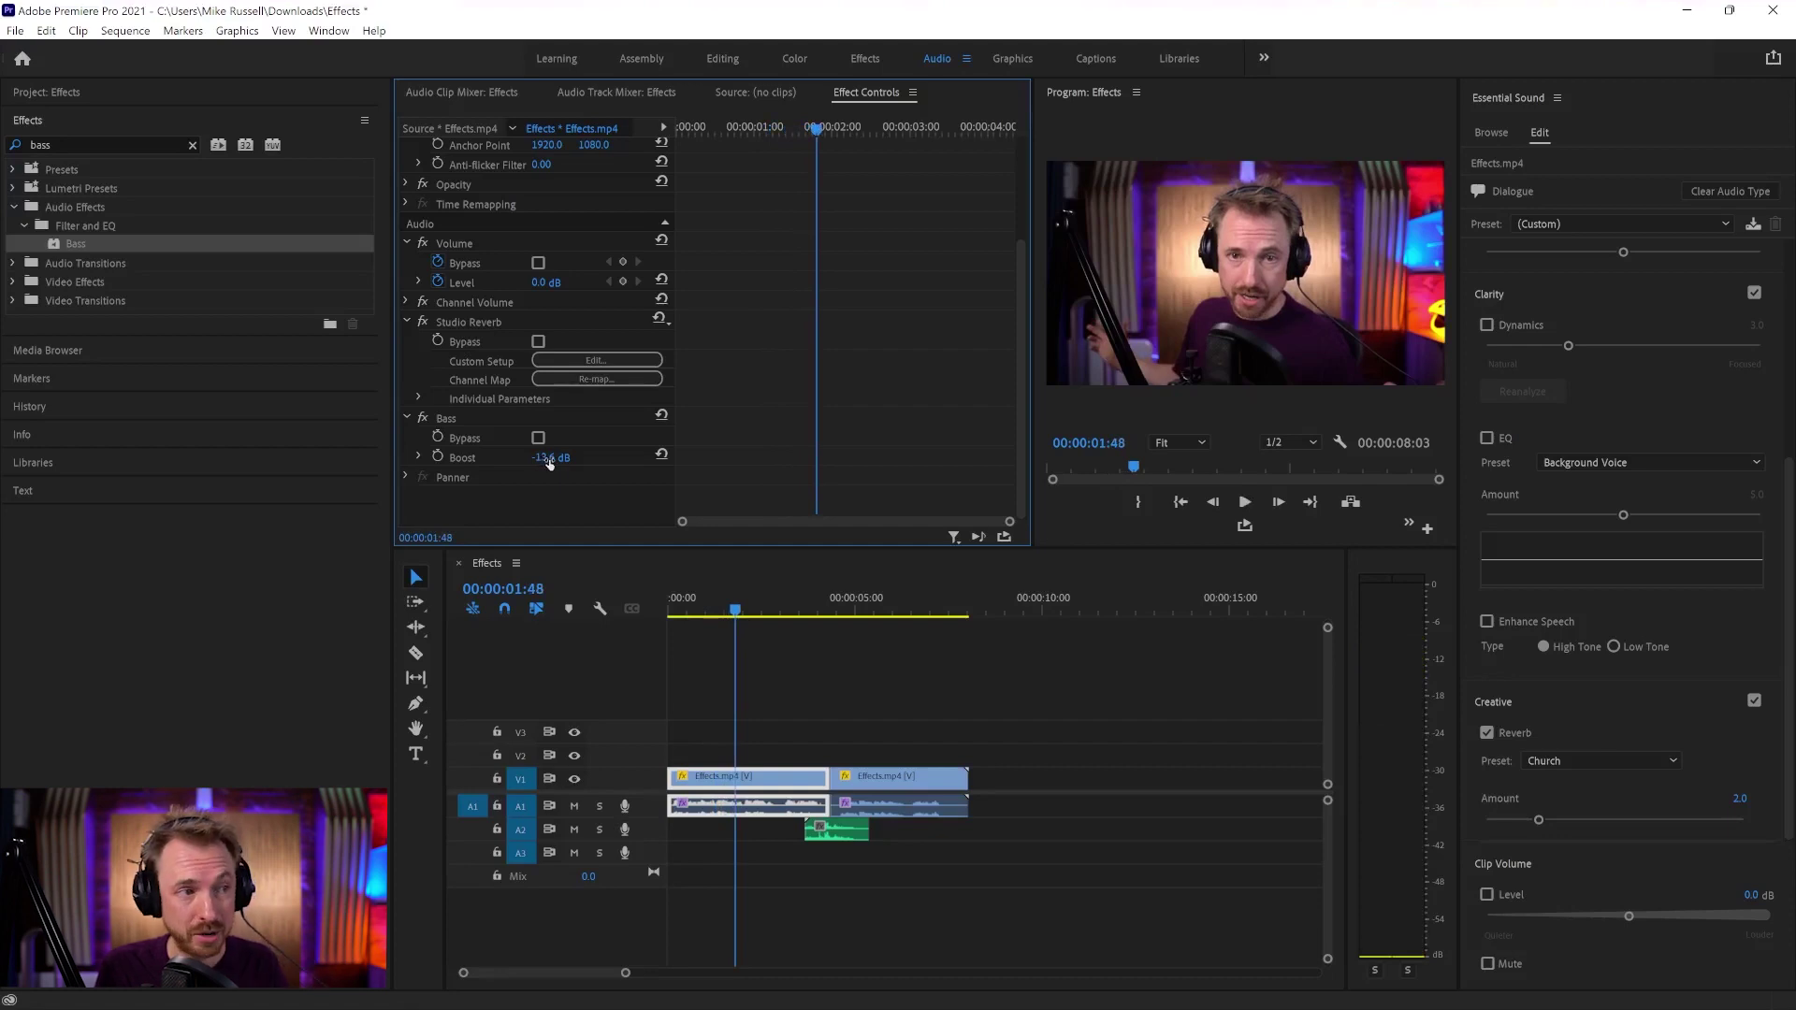